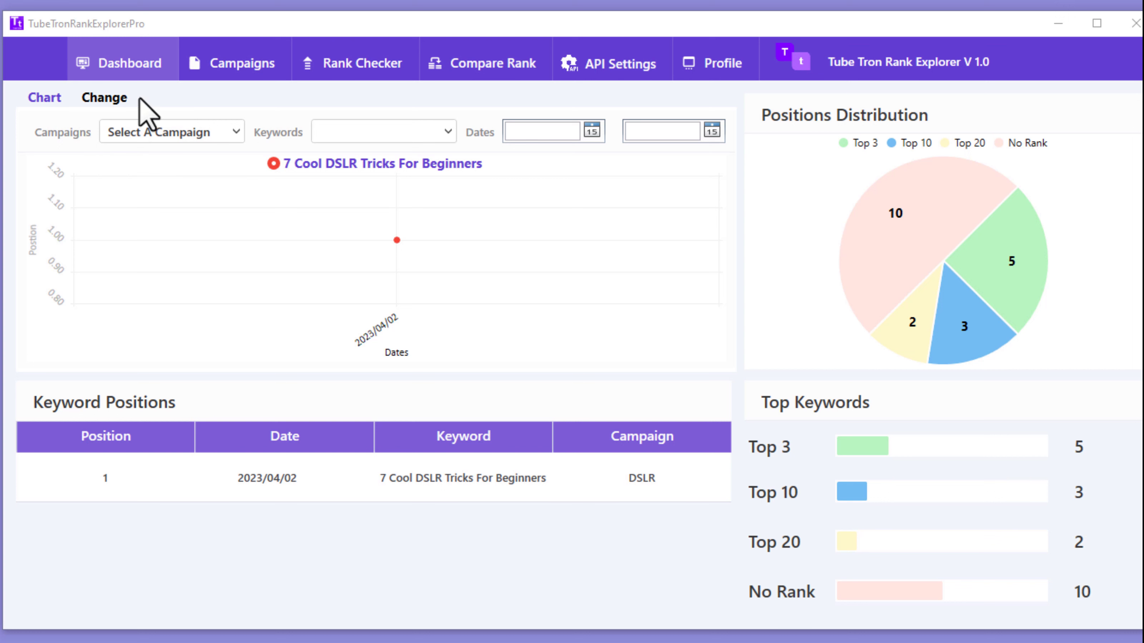
Step: Show the dashboard's Change summary: 10 ranked up, 0 down, 0 unchanged, 10 with no positions
{"action": "left_click", "coordinate": [117, 100]}
{"action": "left_click", "coordinate": [53, 101]}
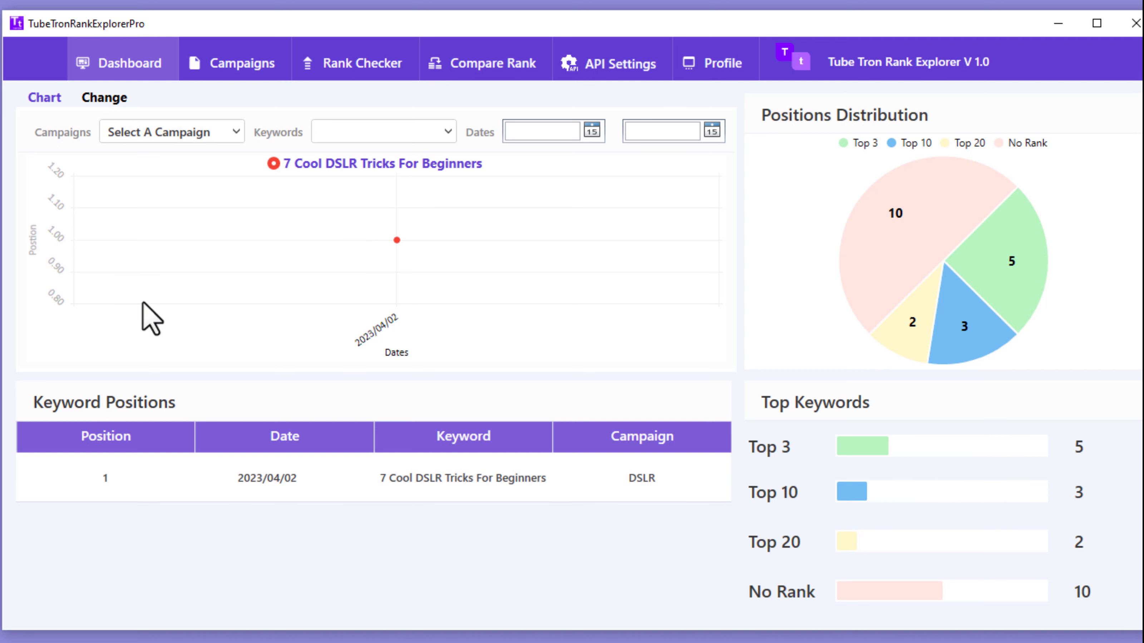
{"action": "mouse_move", "coordinate": [397, 242]}
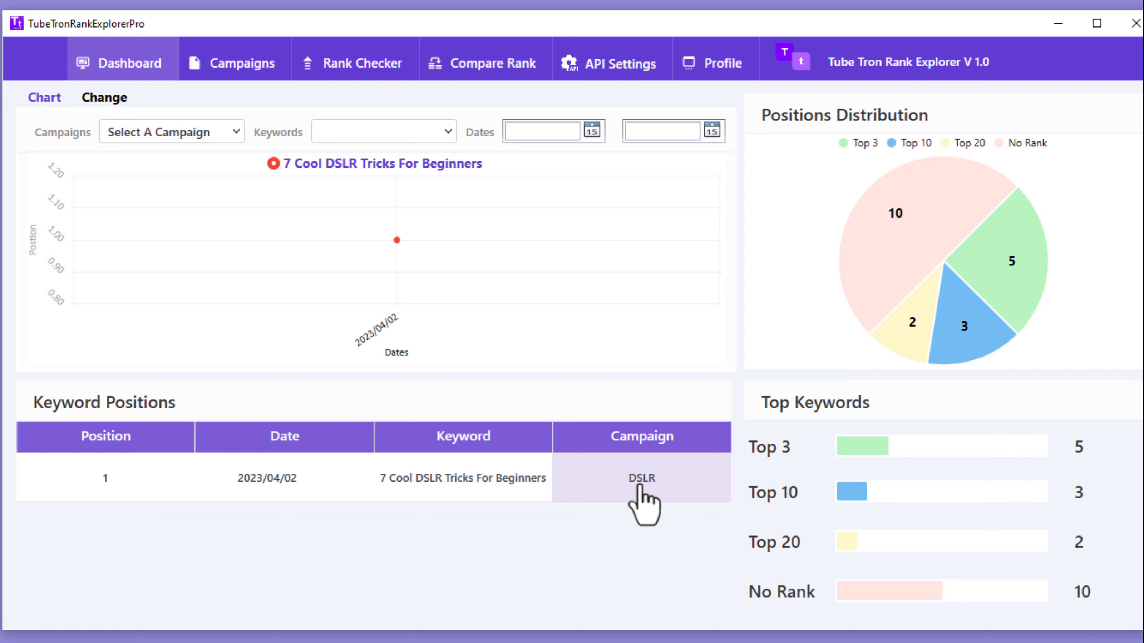
{"action": "mouse_move", "coordinate": [839, 234]}
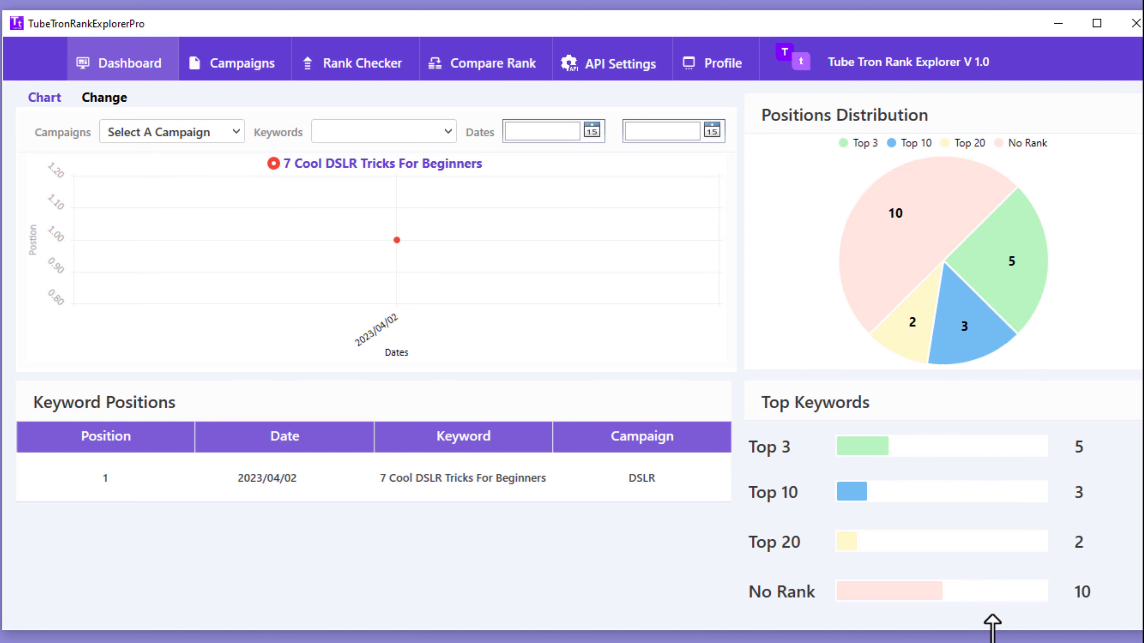
{"action": "mouse_move", "coordinate": [899, 247]}
{"action": "mouse_move", "coordinate": [945, 178]}
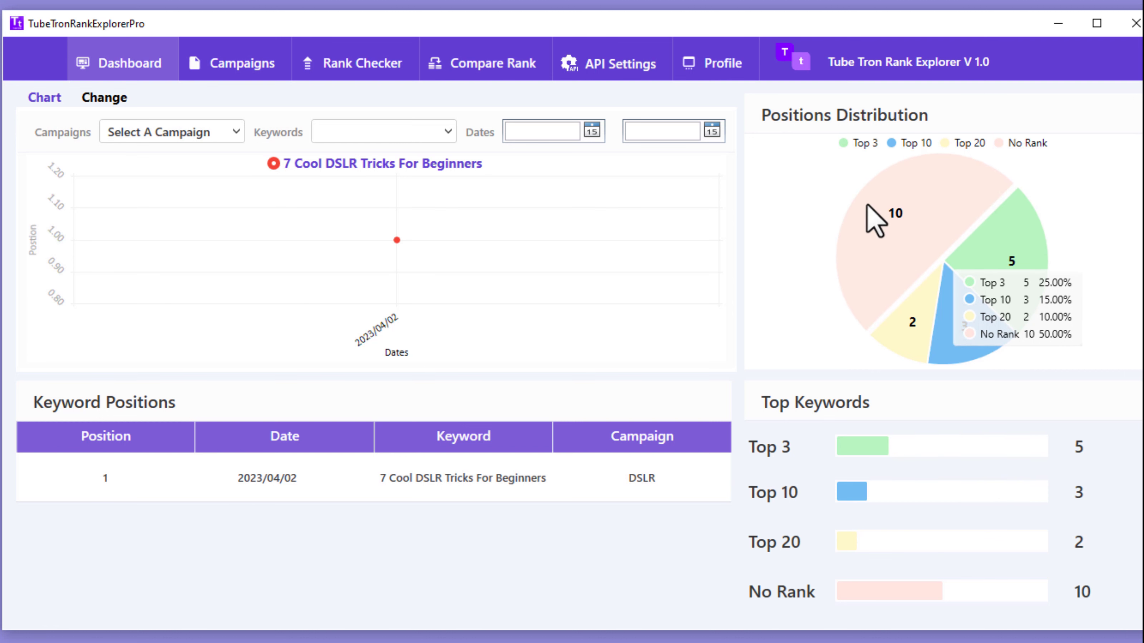
{"action": "left_click", "coordinate": [102, 96]}
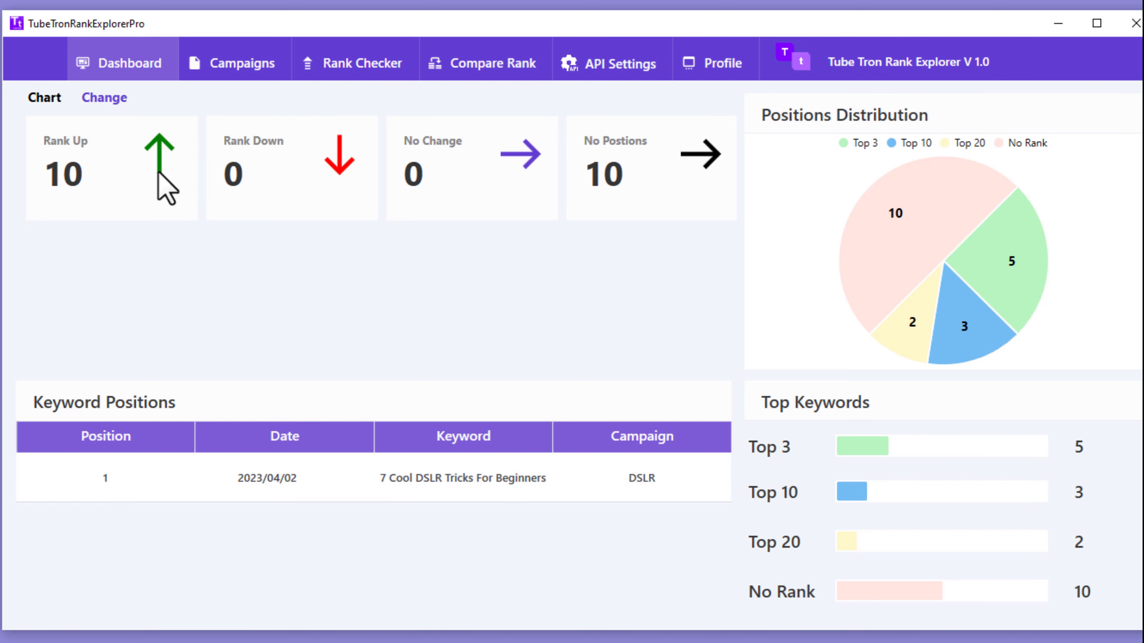
Step: Revisit the dashboard position chart, then settle on the Campaigns page listing three campaigns including DSLR
{"action": "left_click", "coordinate": [218, 72]}
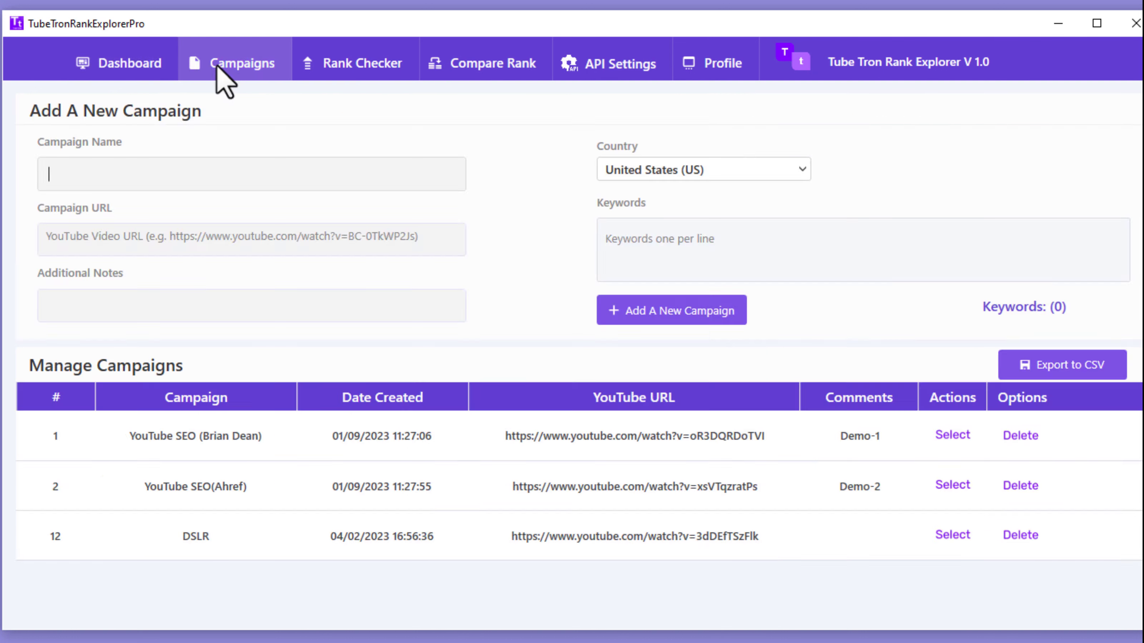
{"action": "left_click", "coordinate": [116, 76]}
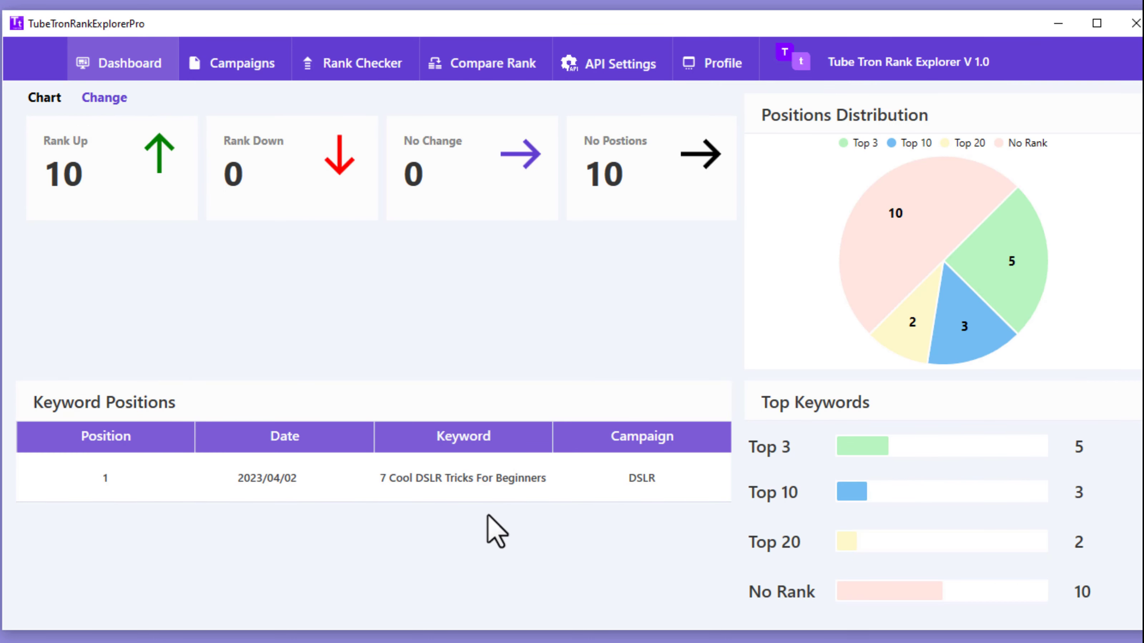
{"action": "left_click", "coordinate": [44, 100]}
{"action": "mouse_move", "coordinate": [395, 240]}
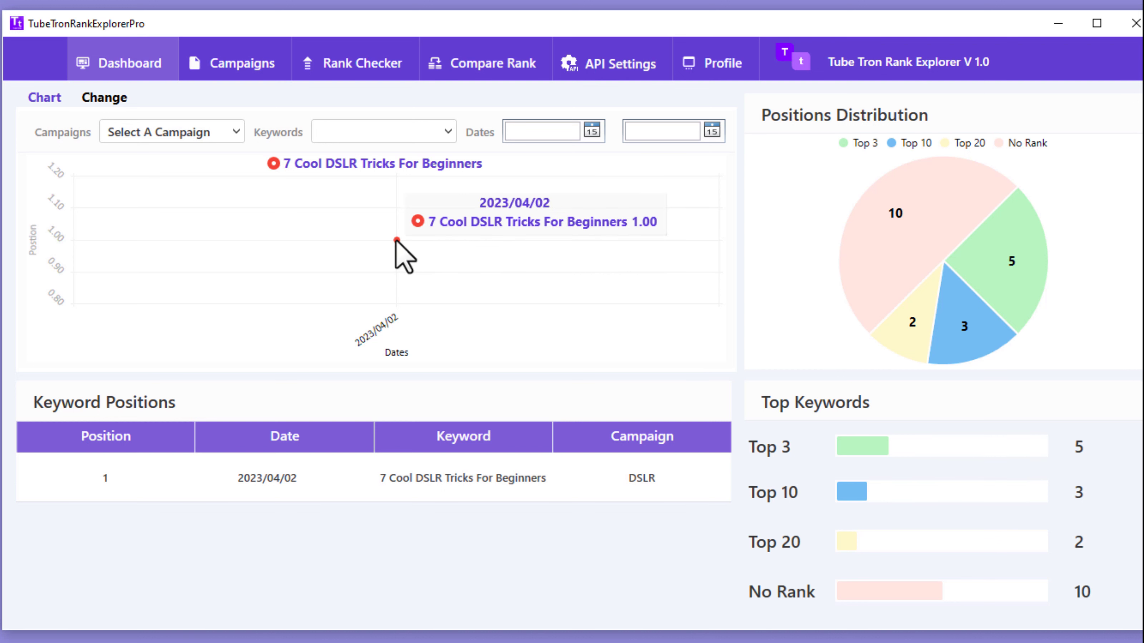
{"action": "left_click", "coordinate": [247, 72]}
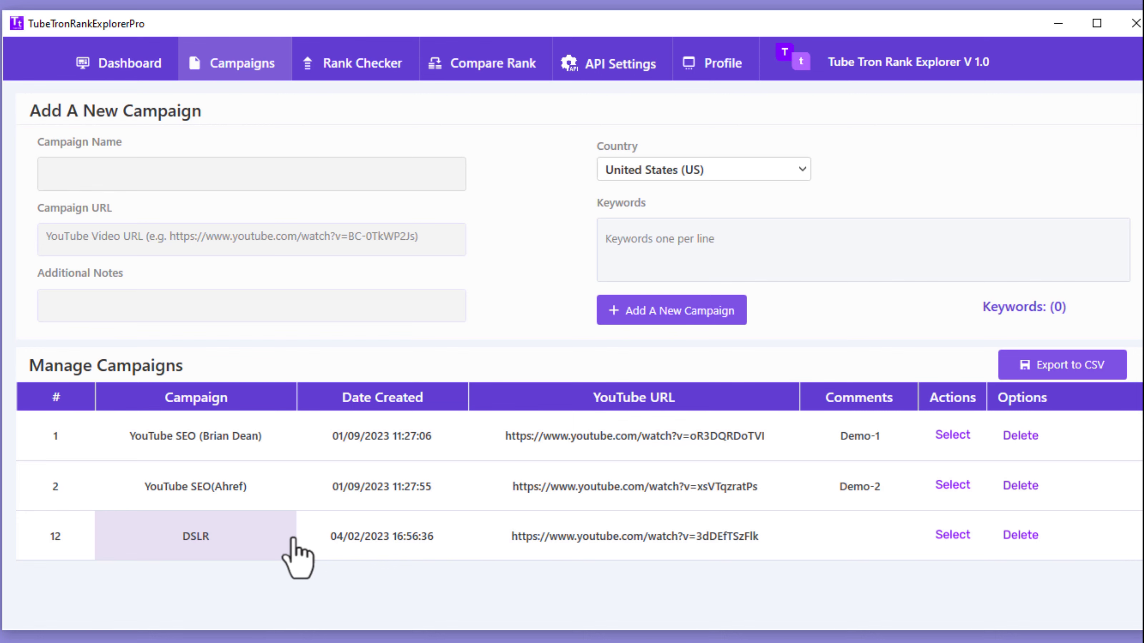
{"action": "left_click", "coordinate": [126, 67]}
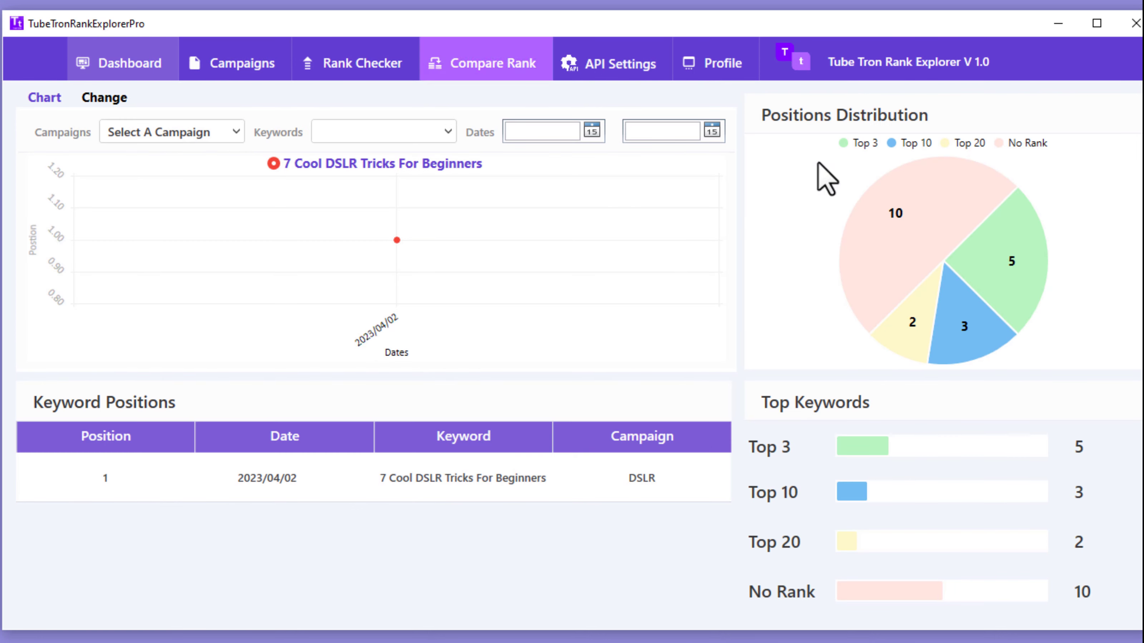
{"action": "left_click", "coordinate": [259, 71]}
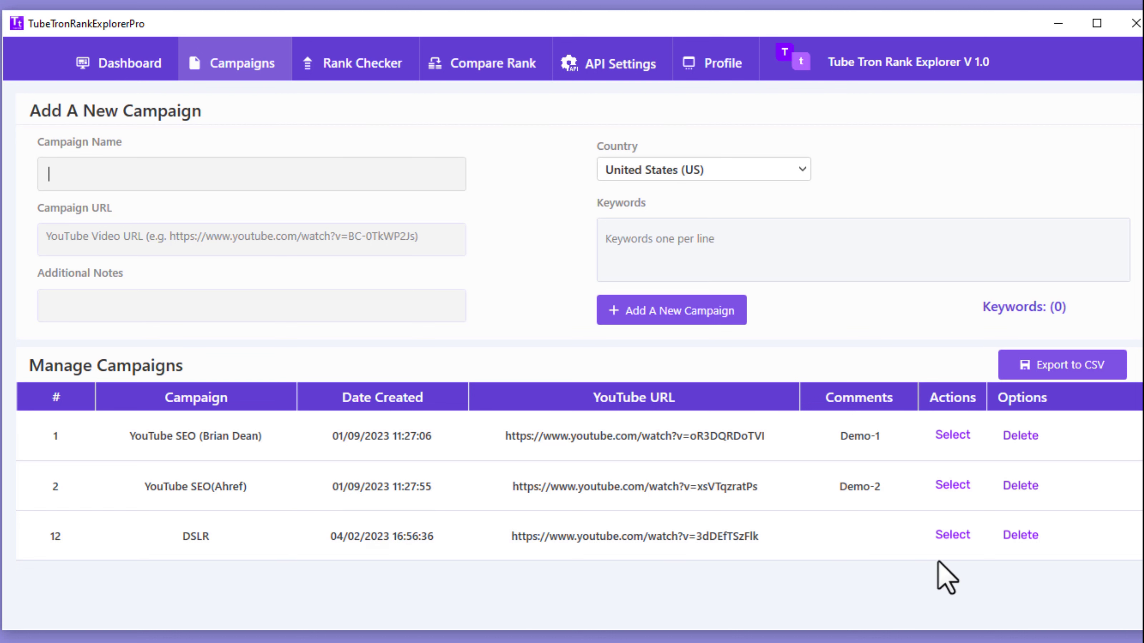
{"action": "left_click", "coordinate": [949, 544]}
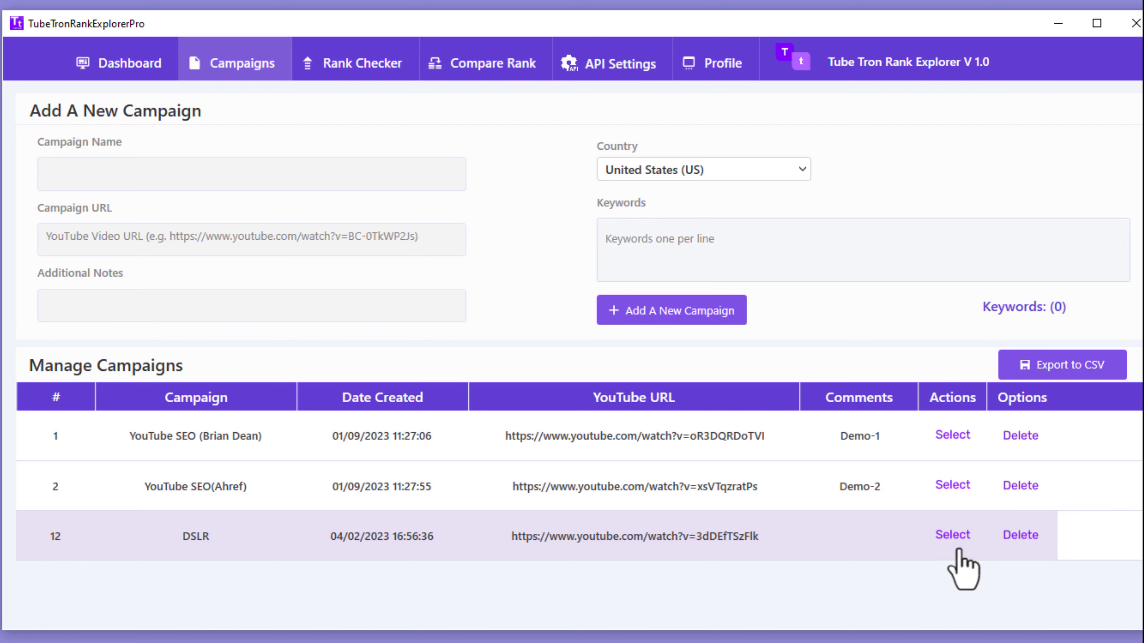
{"action": "left_click", "coordinate": [952, 536]}
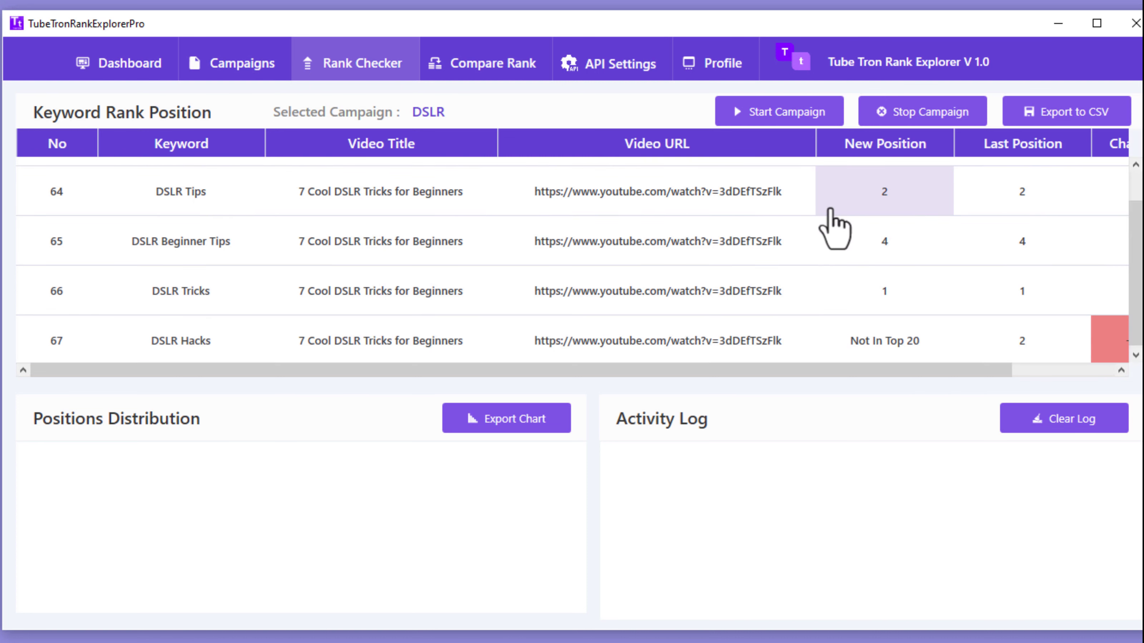
{"action": "left_click_drag", "start_coordinate": [882, 370], "coordinate": [951, 369]}
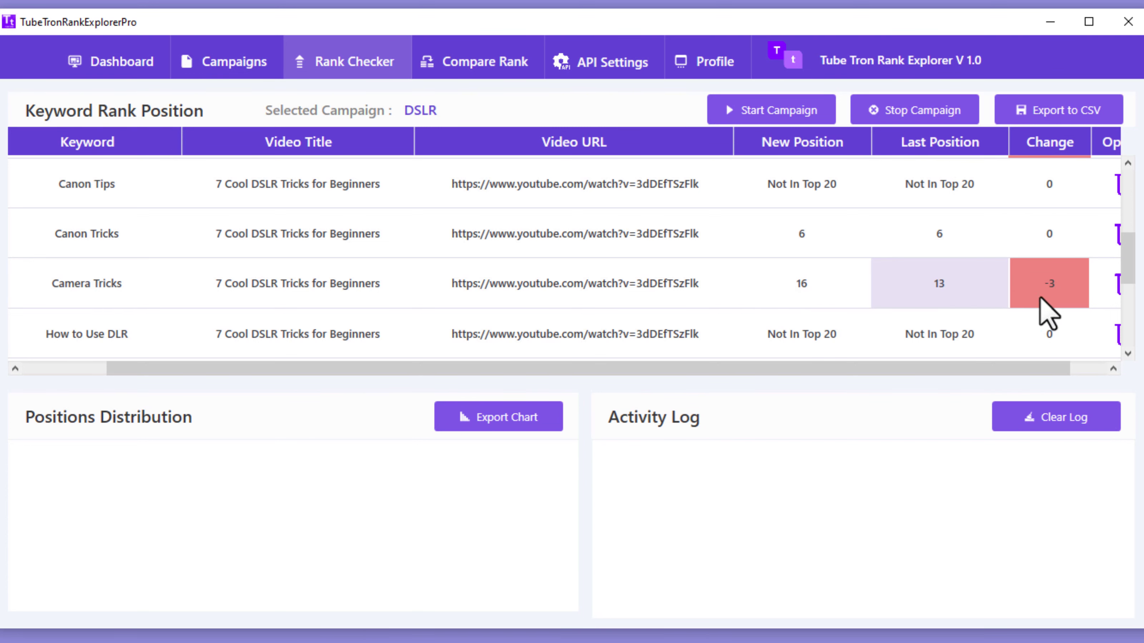
{"action": "scroll", "coordinate": [1044, 289], "scroll_direction": "down", "scroll_amount": 1}
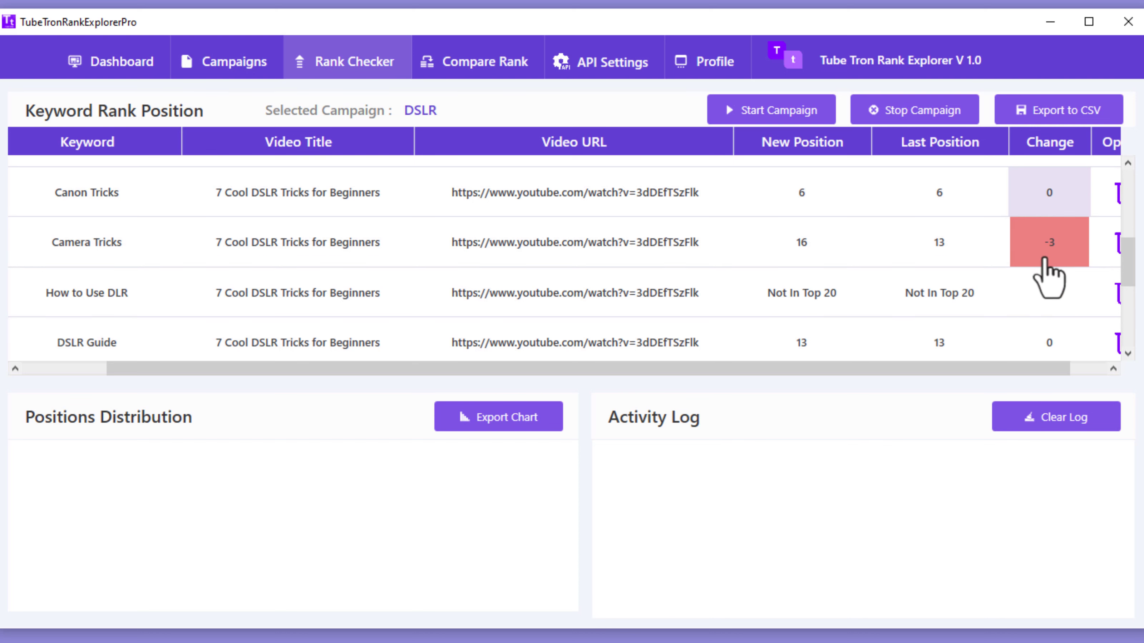
{"action": "scroll", "coordinate": [1047, 268], "scroll_direction": "down", "scroll_amount": 2}
{"action": "scroll", "coordinate": [1047, 268], "scroll_direction": "down", "scroll_amount": 4}
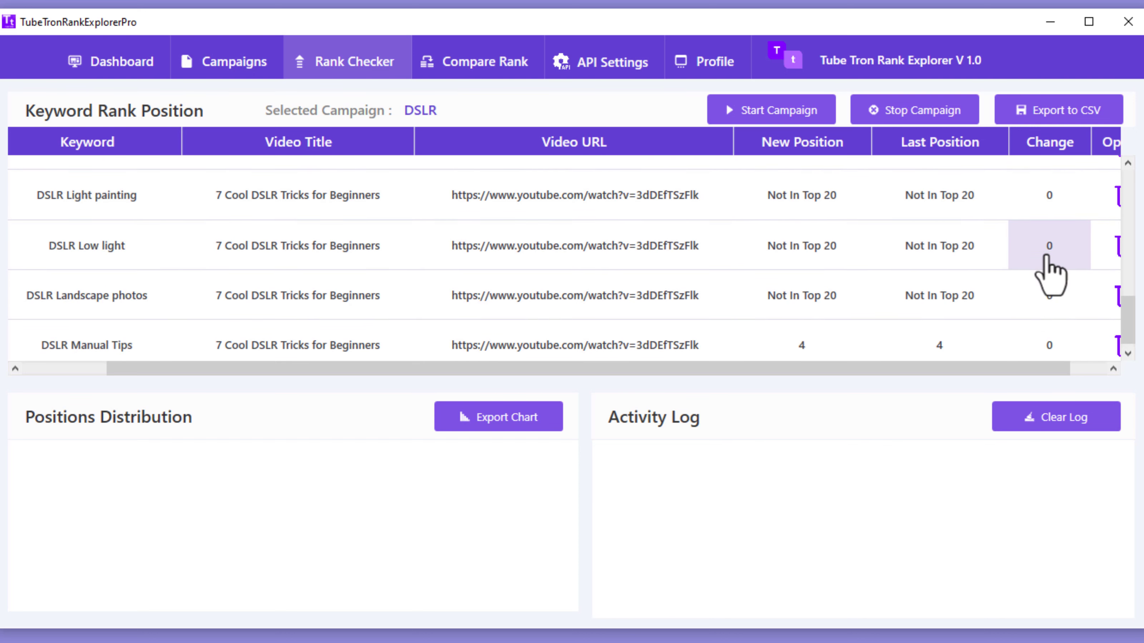
{"action": "scroll", "coordinate": [1002, 291], "scroll_direction": "up", "scroll_amount": 2}
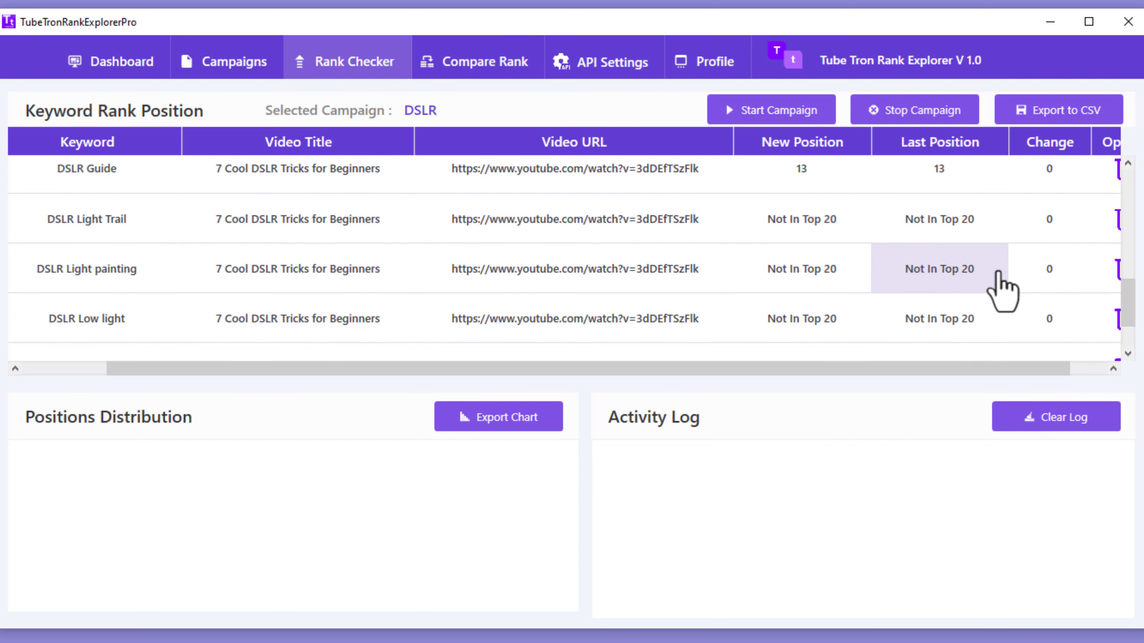
{"action": "scroll", "coordinate": [921, 289], "scroll_direction": "up", "scroll_amount": 1}
{"action": "scroll", "coordinate": [856, 290], "scroll_direction": "up", "scroll_amount": 1}
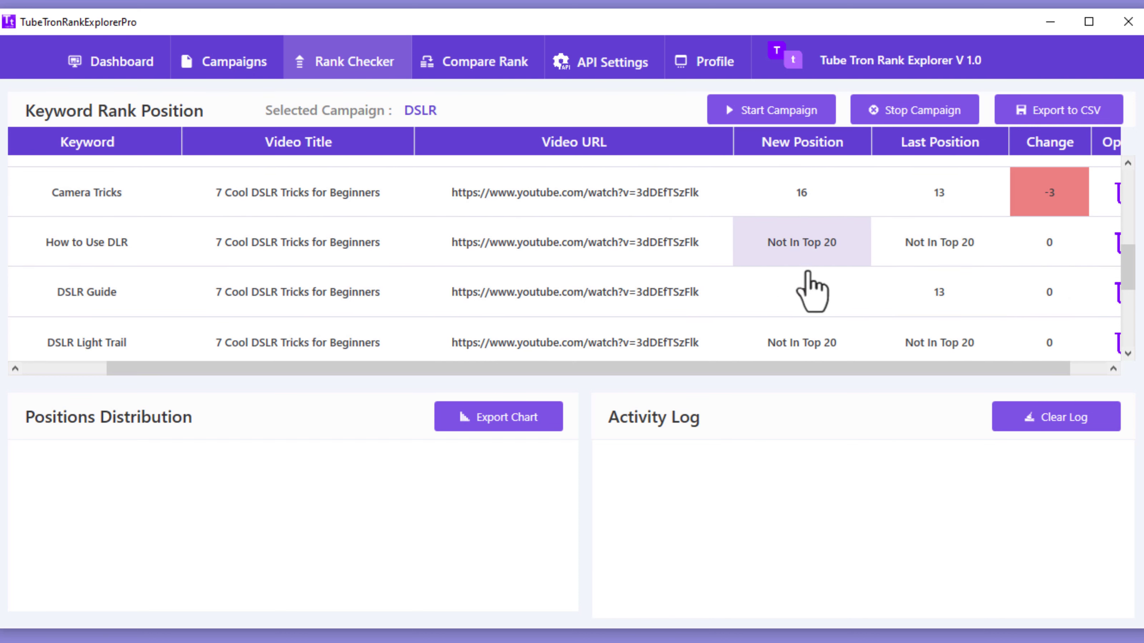
{"action": "scroll", "coordinate": [919, 311], "scroll_direction": "up", "scroll_amount": 1}
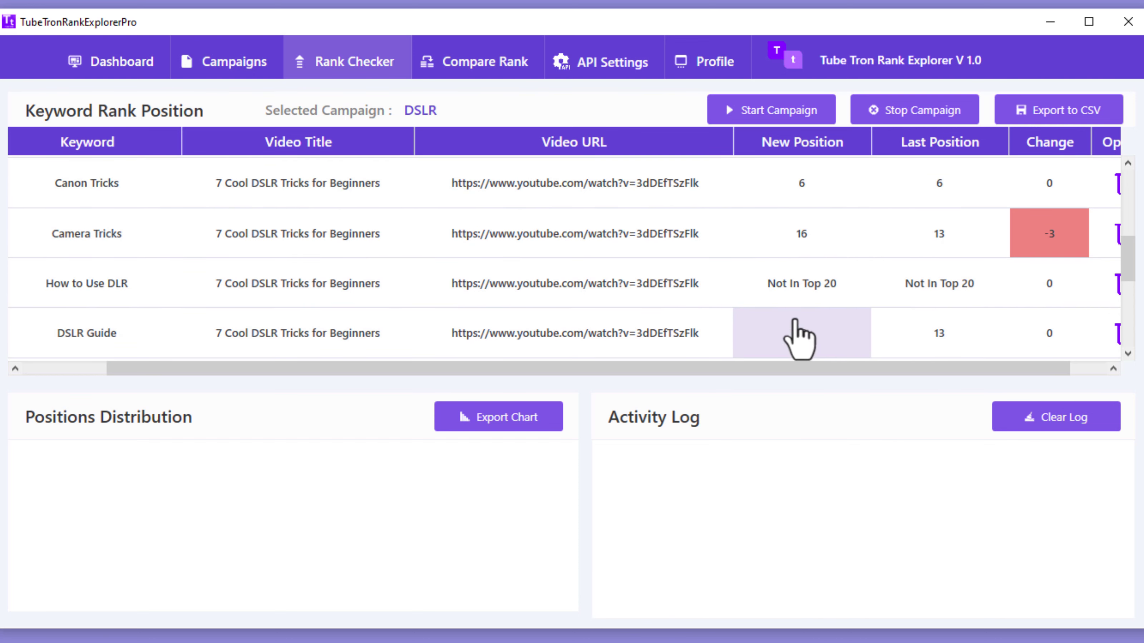
{"action": "scroll", "coordinate": [938, 311], "scroll_direction": "up", "scroll_amount": 1}
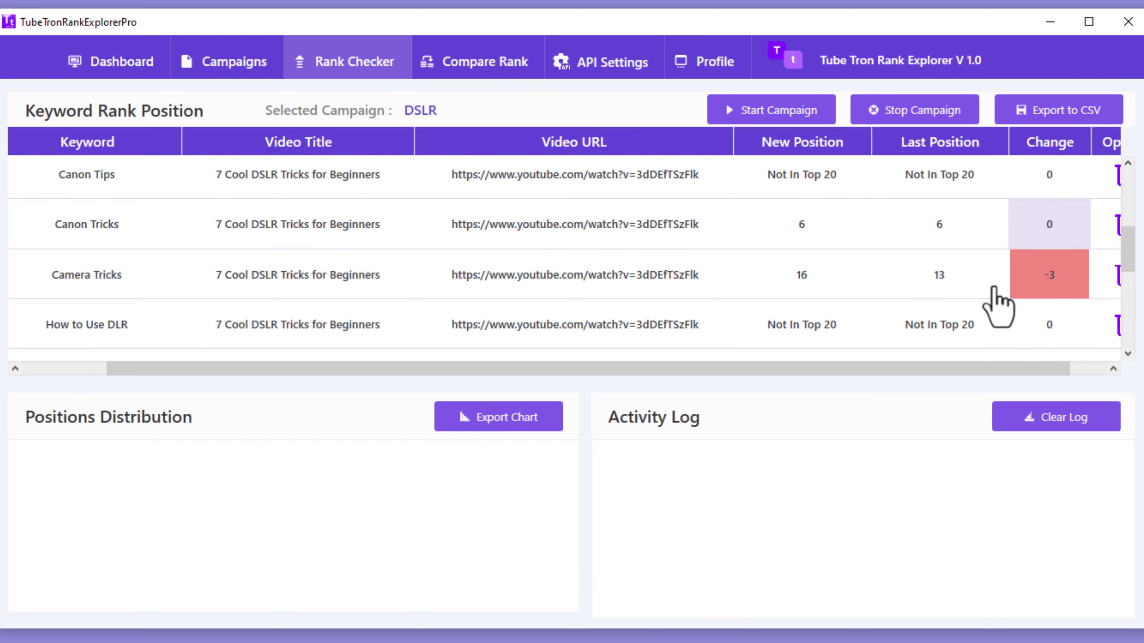
{"action": "scroll", "coordinate": [1071, 311], "scroll_direction": "down", "scroll_amount": 8}
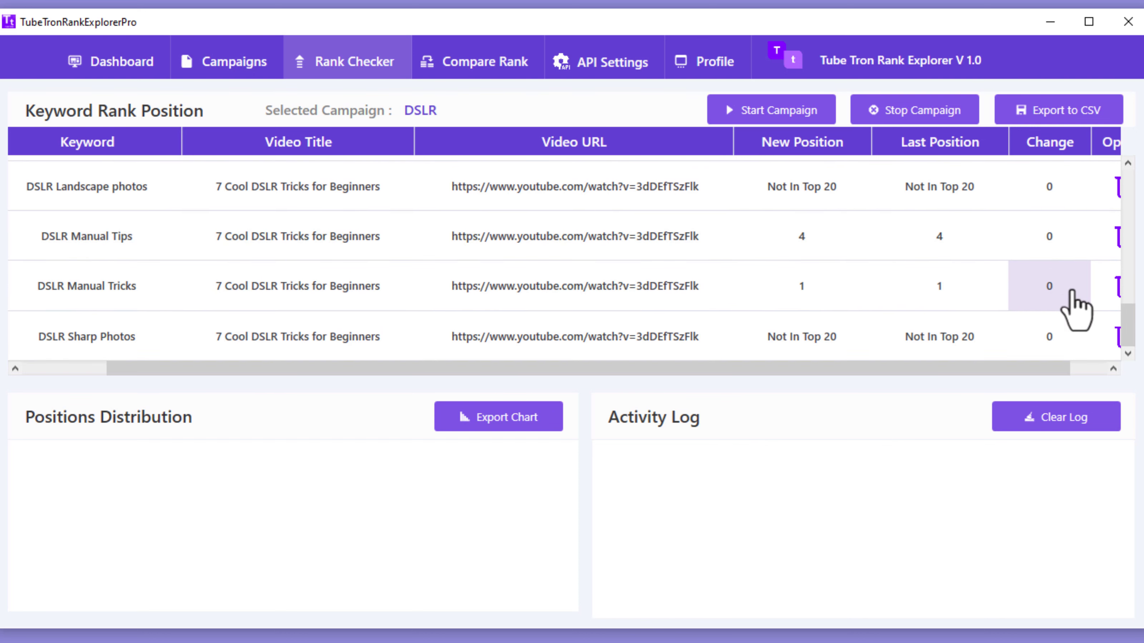
{"action": "scroll", "coordinate": [1009, 293], "scroll_direction": "up", "scroll_amount": 6}
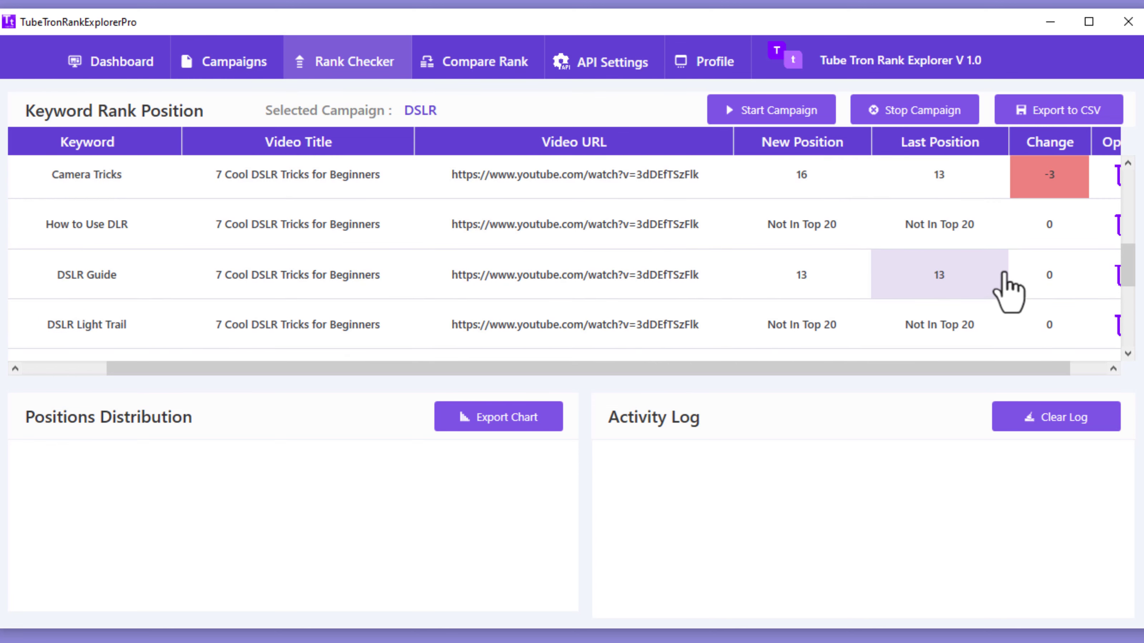
{"action": "scroll", "coordinate": [1004, 274], "scroll_direction": "down", "scroll_amount": 4}
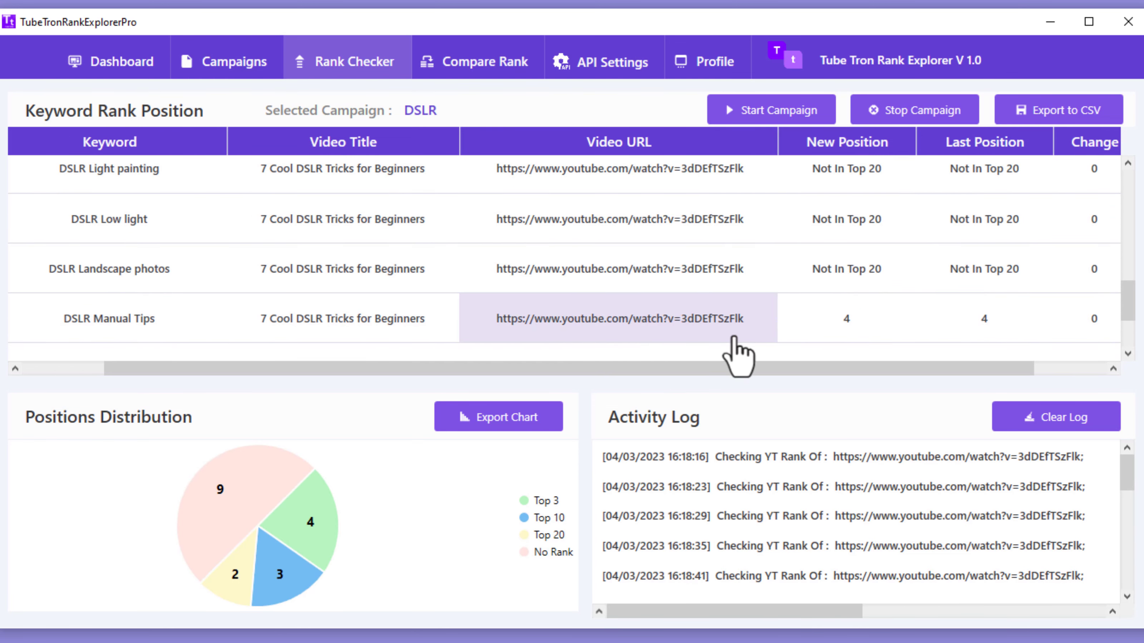
{"action": "mouse_move", "coordinate": [265, 465]}
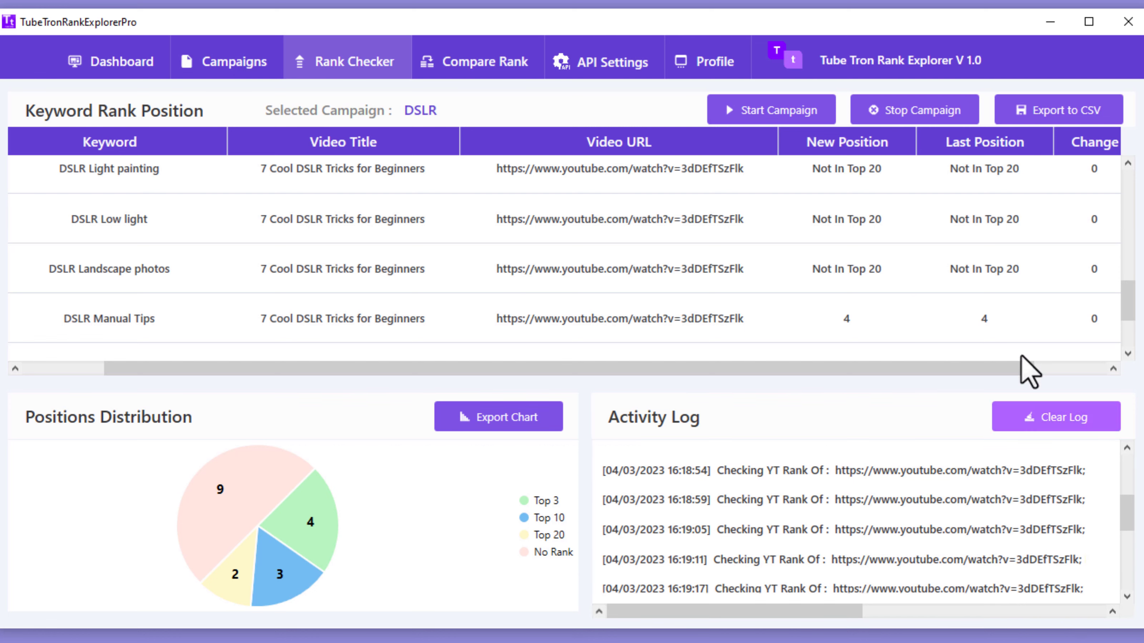
{"action": "scroll", "coordinate": [1026, 332], "scroll_direction": "down", "scroll_amount": 3}
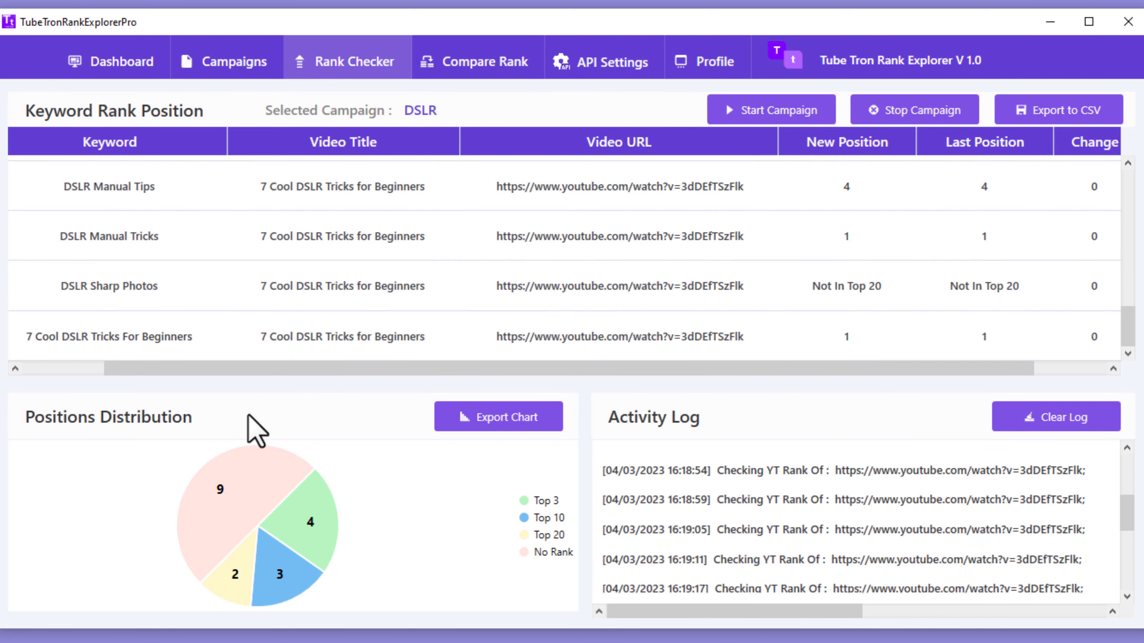
{"action": "mouse_move", "coordinate": [311, 509]}
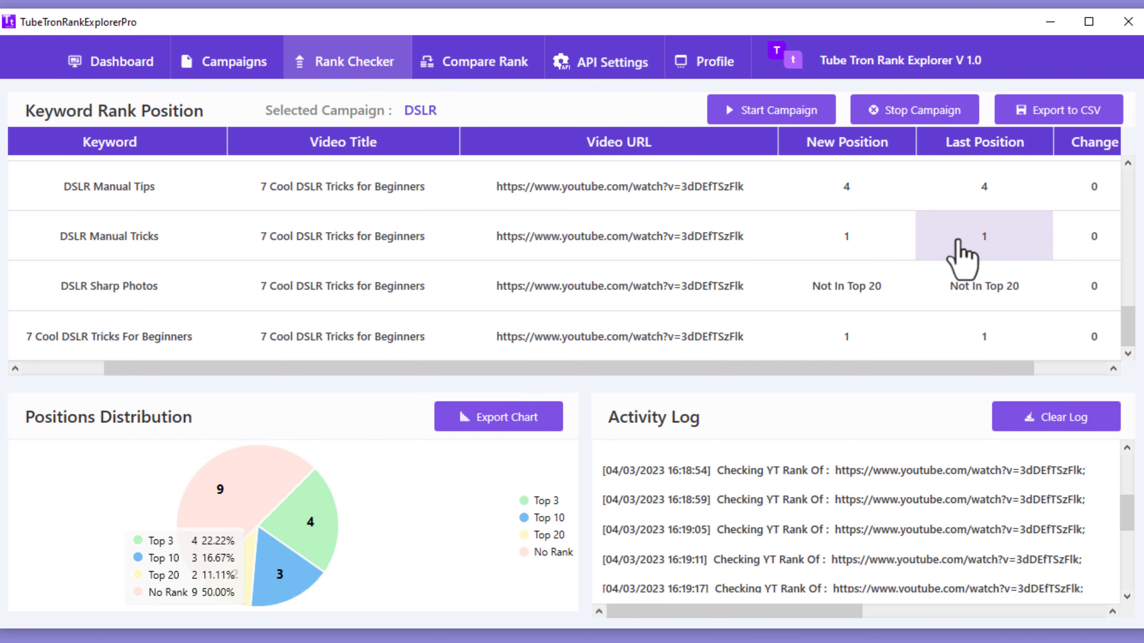
{"action": "scroll", "coordinate": [860, 293], "scroll_direction": "up", "scroll_amount": 3}
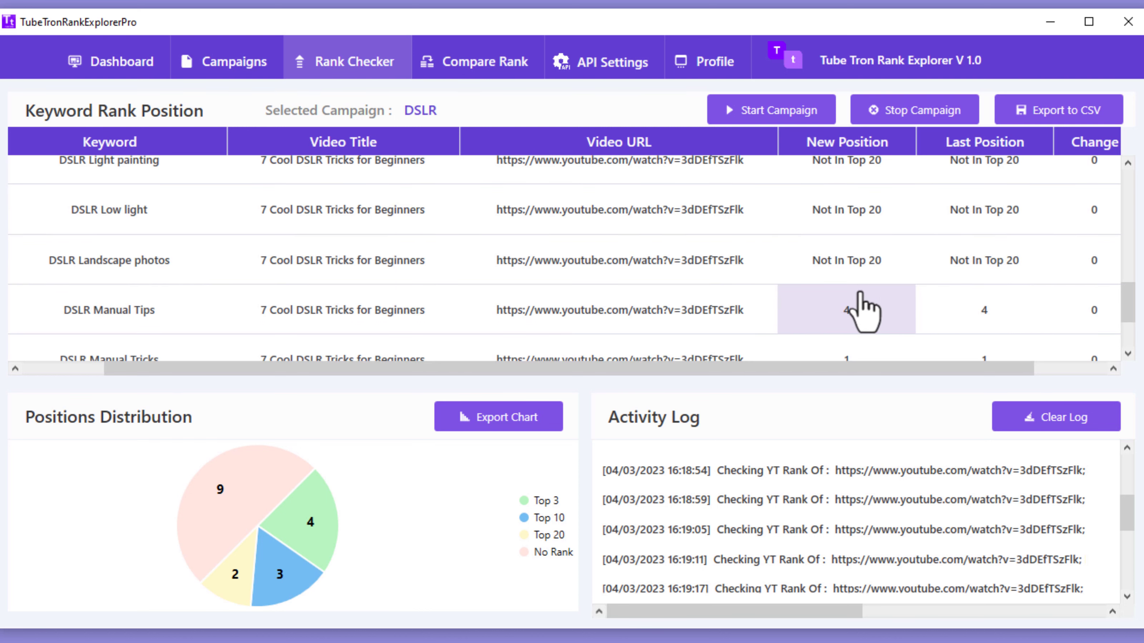
{"action": "scroll", "coordinate": [862, 211], "scroll_direction": "up", "scroll_amount": 3}
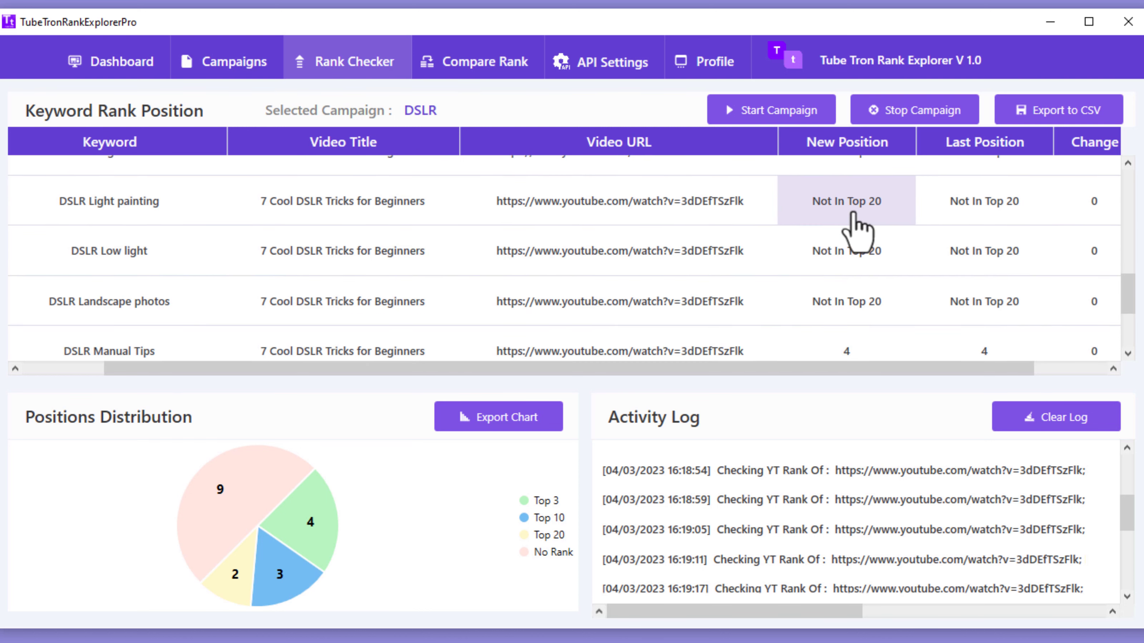
{"action": "scroll", "coordinate": [865, 247], "scroll_direction": "up", "scroll_amount": 4}
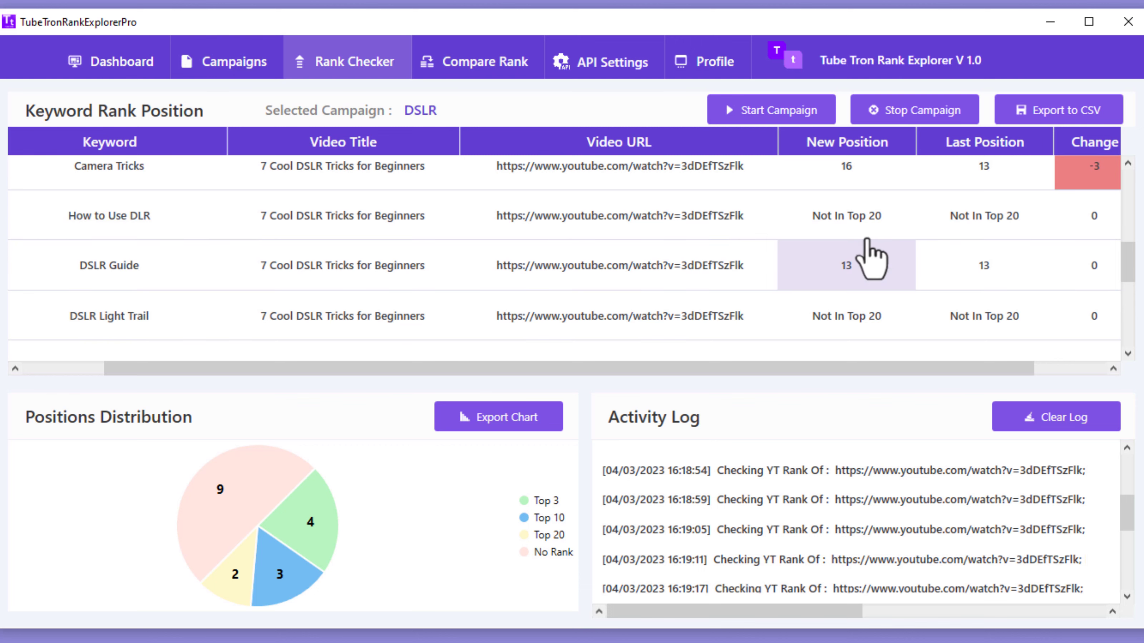
{"action": "scroll", "coordinate": [869, 289], "scroll_direction": "up", "scroll_amount": 2}
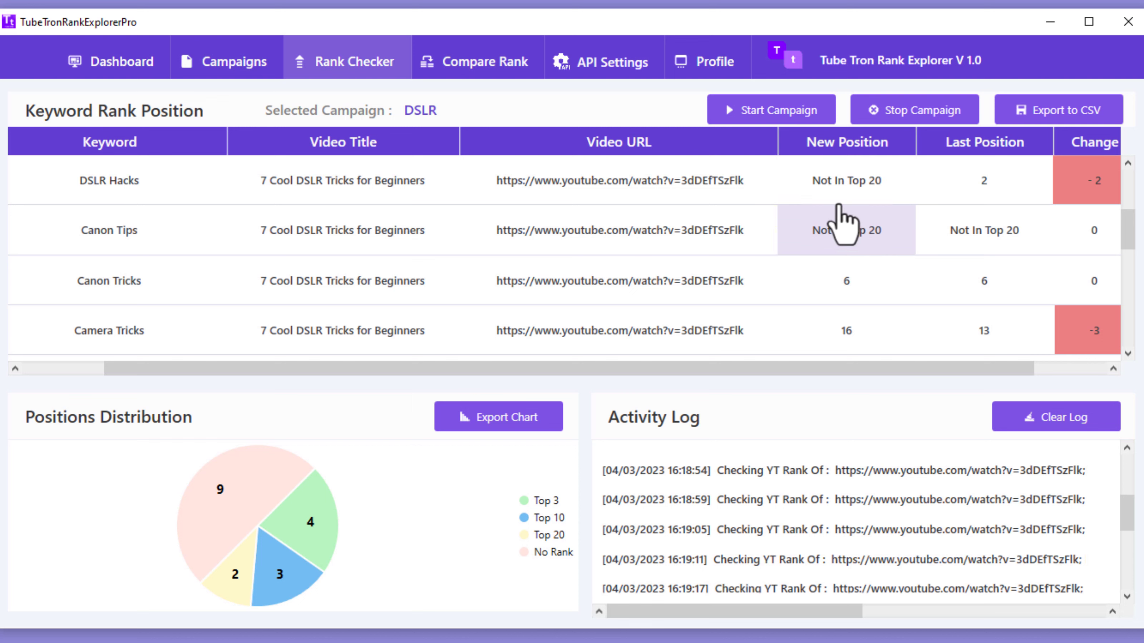
{"action": "mouse_move", "coordinate": [243, 599]}
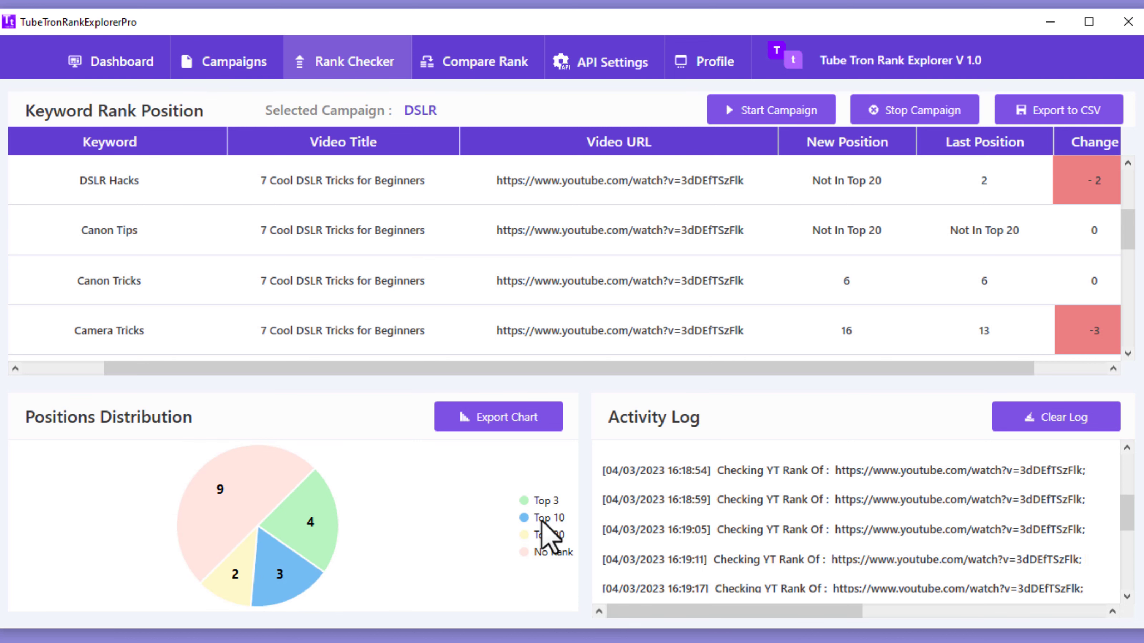
{"action": "scroll", "coordinate": [909, 284], "scroll_direction": "down", "scroll_amount": 1}
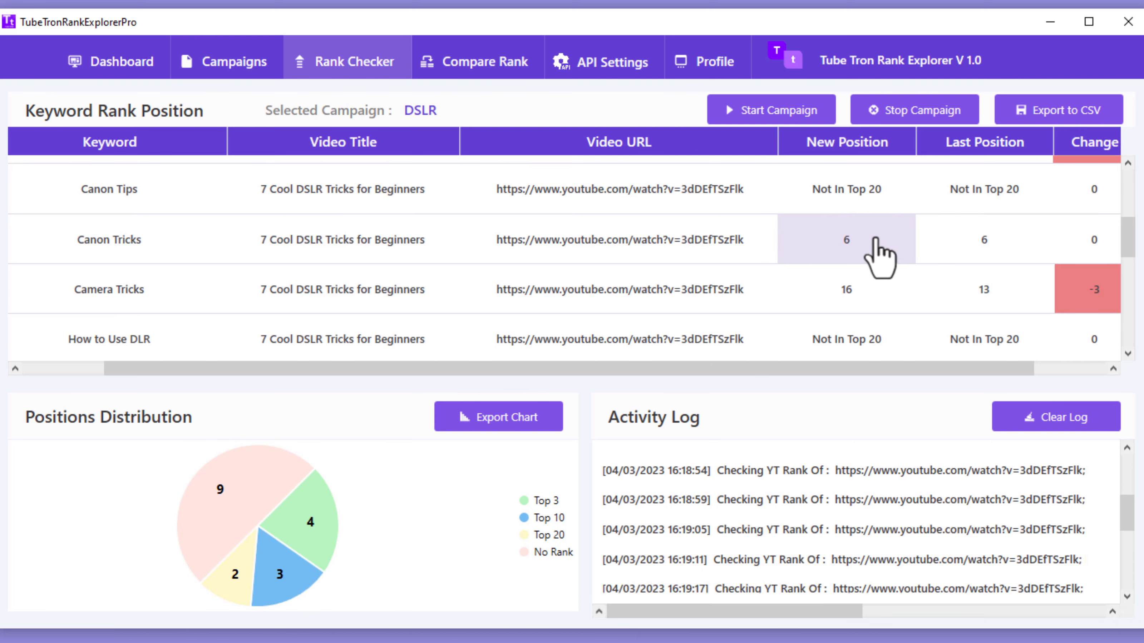
{"action": "scroll", "coordinate": [887, 257], "scroll_direction": "down", "scroll_amount": 2}
{"action": "scroll", "coordinate": [897, 275], "scroll_direction": "down", "scroll_amount": 5}
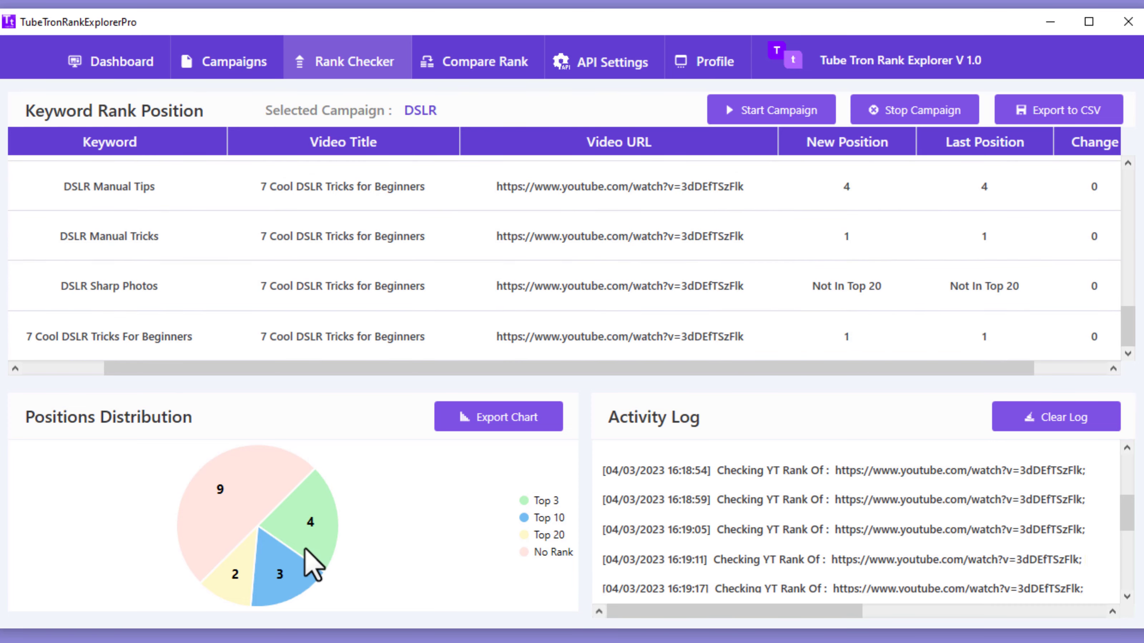
{"action": "mouse_move", "coordinate": [318, 556]}
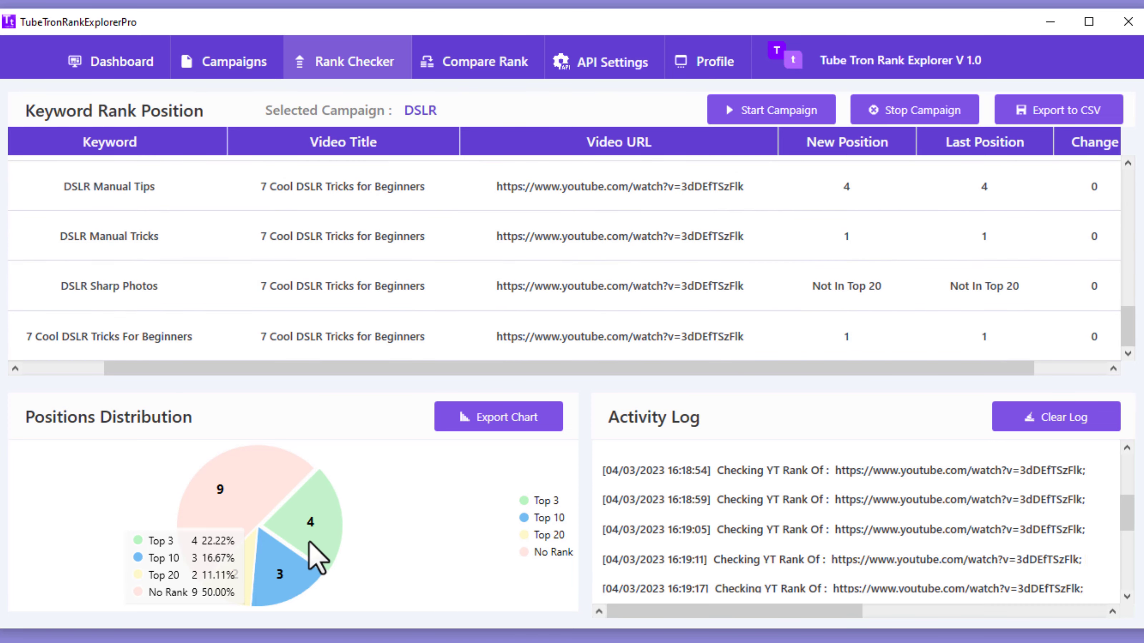
{"action": "scroll", "coordinate": [856, 270], "scroll_direction": "up", "scroll_amount": 1}
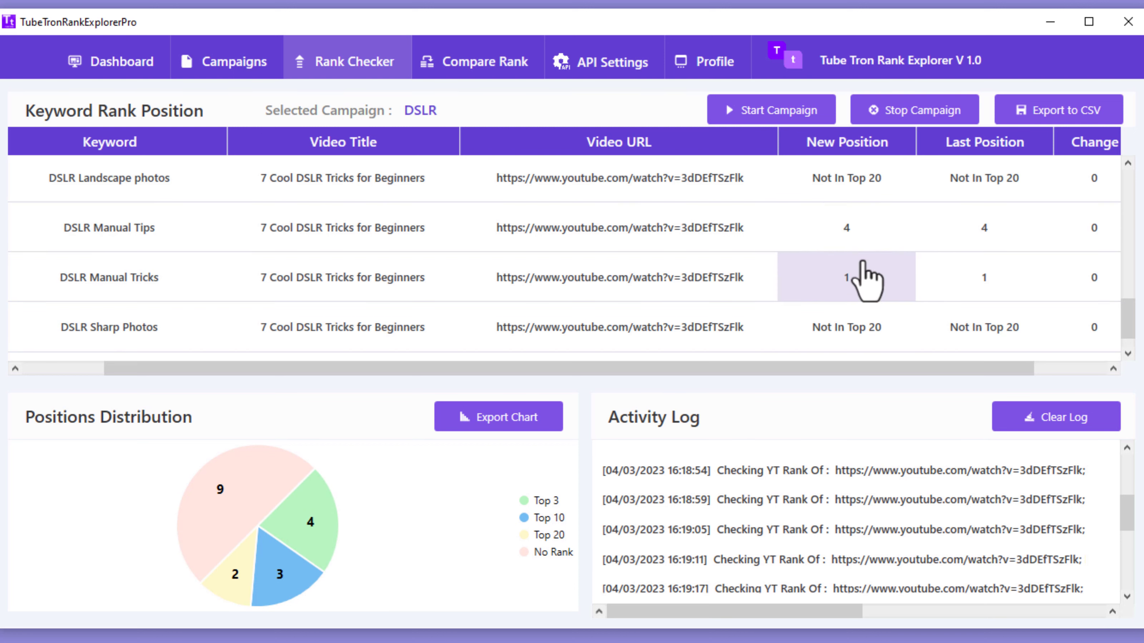
{"action": "scroll", "coordinate": [865, 271], "scroll_direction": "up", "scroll_amount": 6}
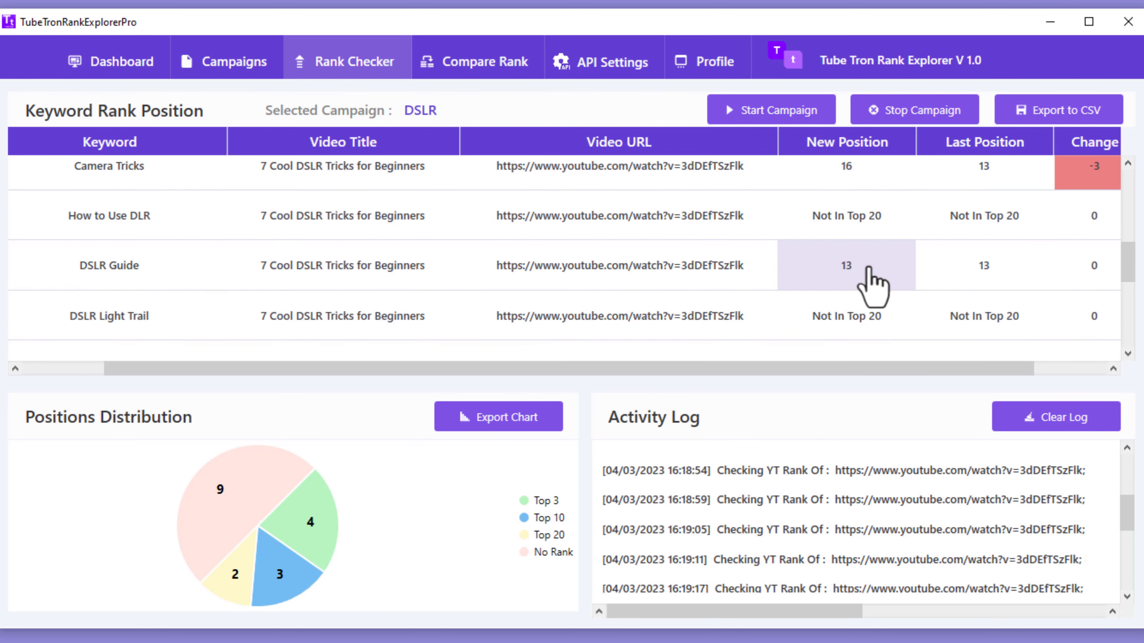
{"action": "scroll", "coordinate": [872, 284], "scroll_direction": "up", "scroll_amount": 6}
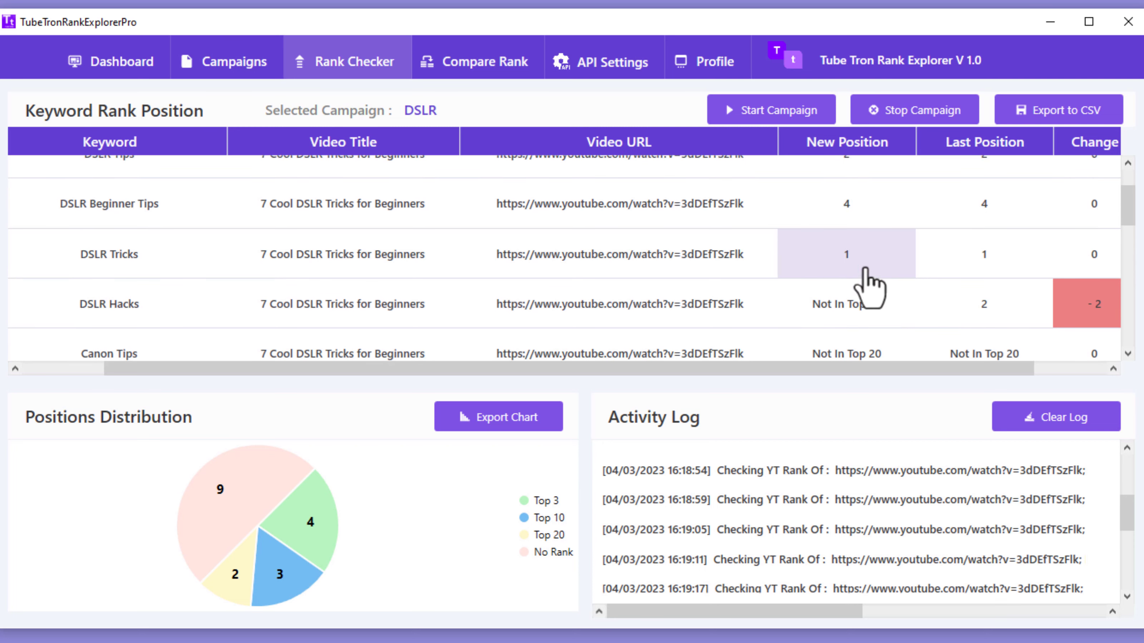
{"action": "scroll", "coordinate": [867, 271], "scroll_direction": "up", "scroll_amount": 2}
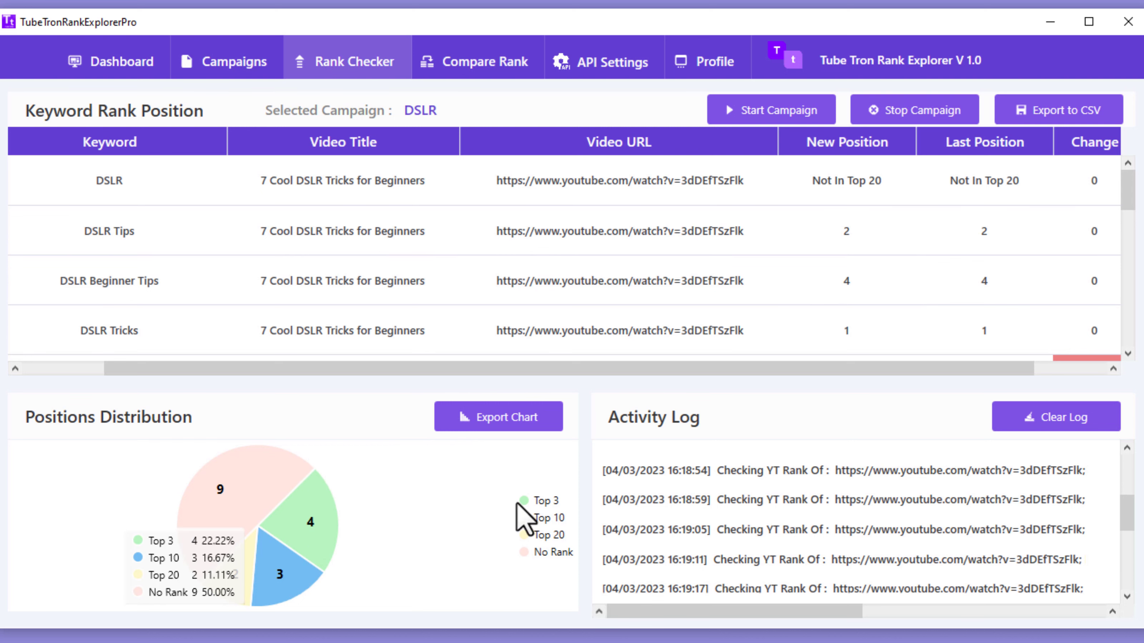
{"action": "scroll", "coordinate": [943, 254], "scroll_direction": "down", "scroll_amount": 5}
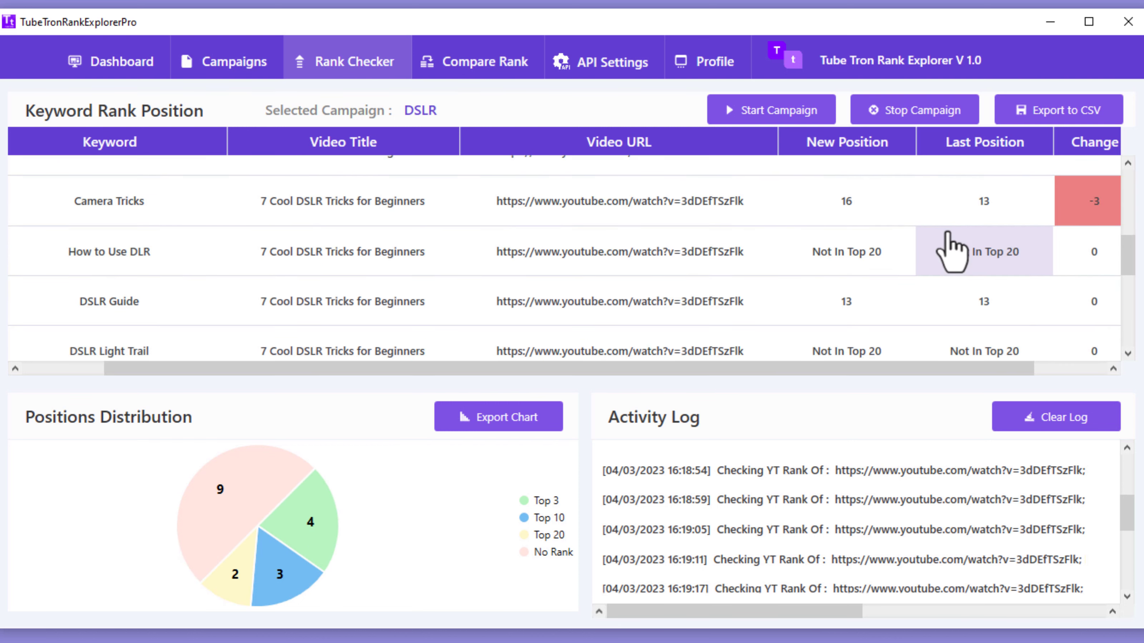
{"action": "scroll", "coordinate": [952, 252], "scroll_direction": "down", "scroll_amount": 7}
{"action": "scroll", "coordinate": [952, 253], "scroll_direction": "up", "scroll_amount": 12}
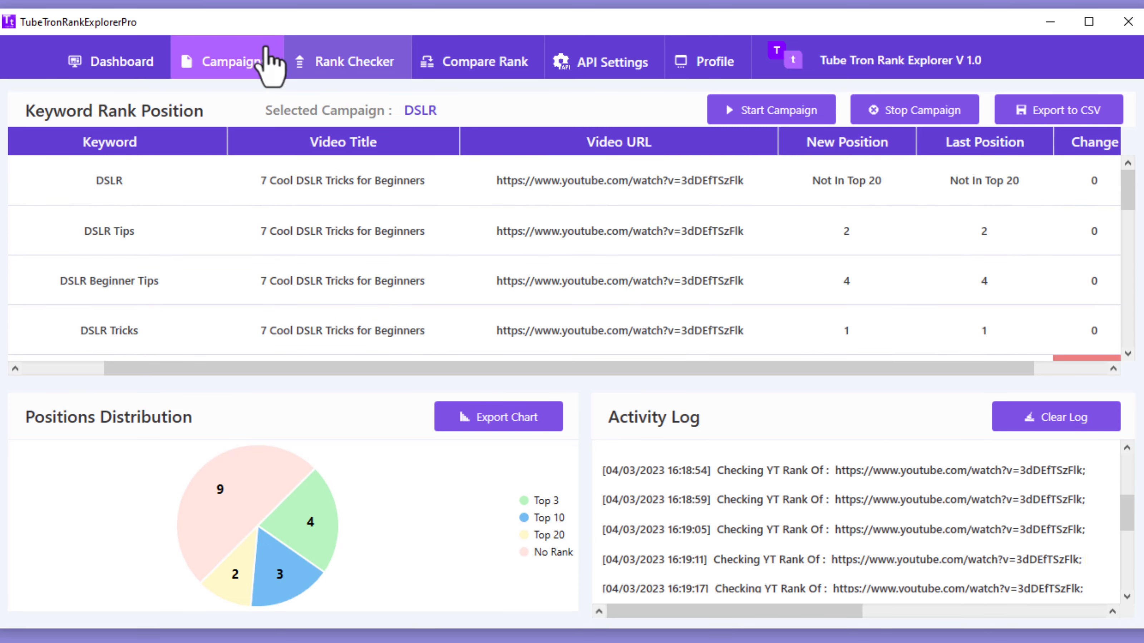
{"action": "left_click", "coordinate": [123, 72]}
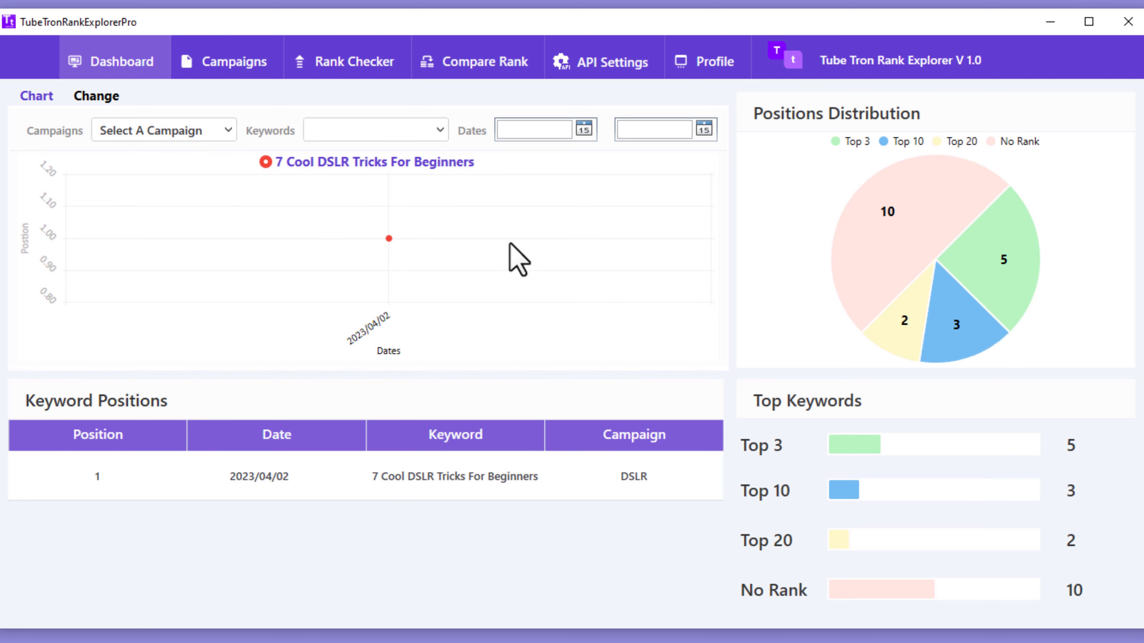
Step: Compare the dashboard's rank change totals with the position chart, ending on the keyword position chart
{"action": "left_click", "coordinate": [91, 96]}
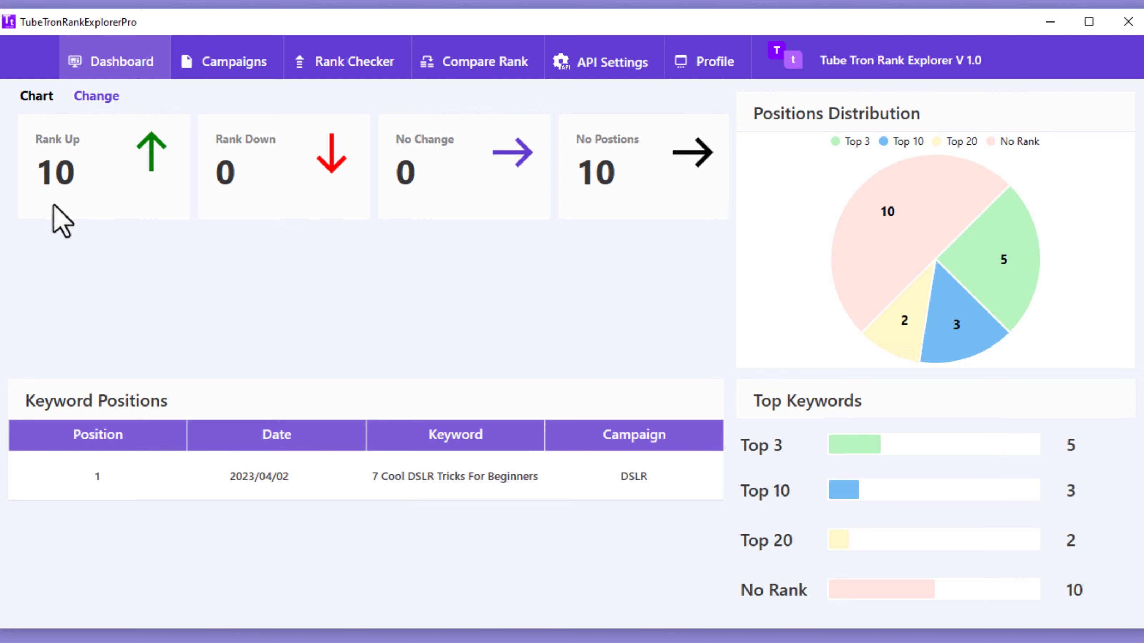
{"action": "left_click", "coordinate": [27, 96]}
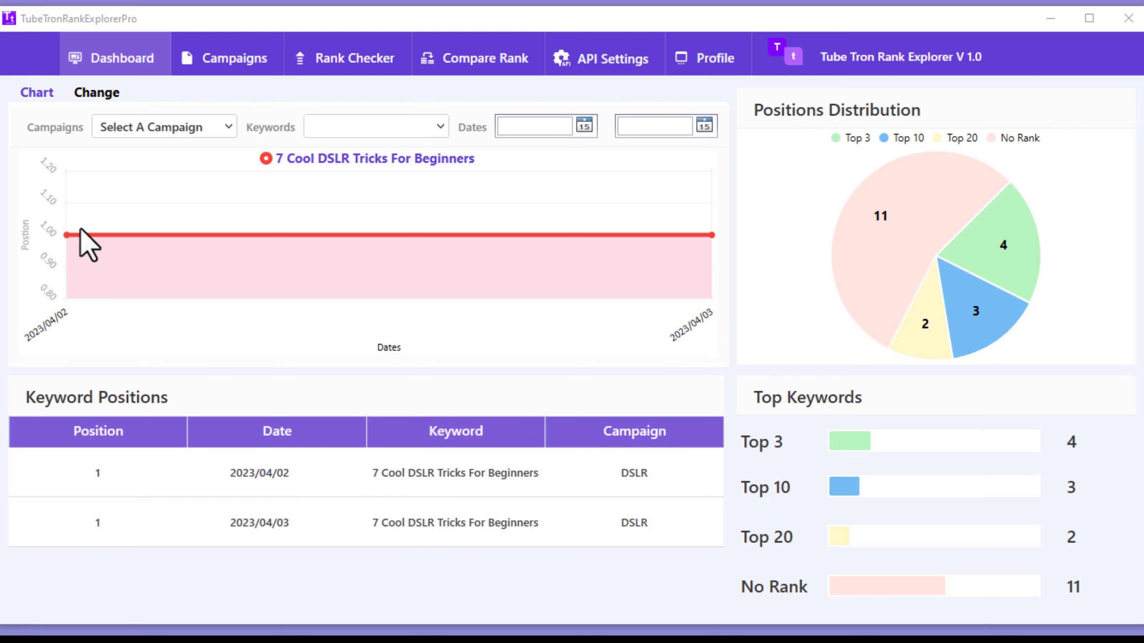
{"action": "mouse_move", "coordinate": [63, 235]}
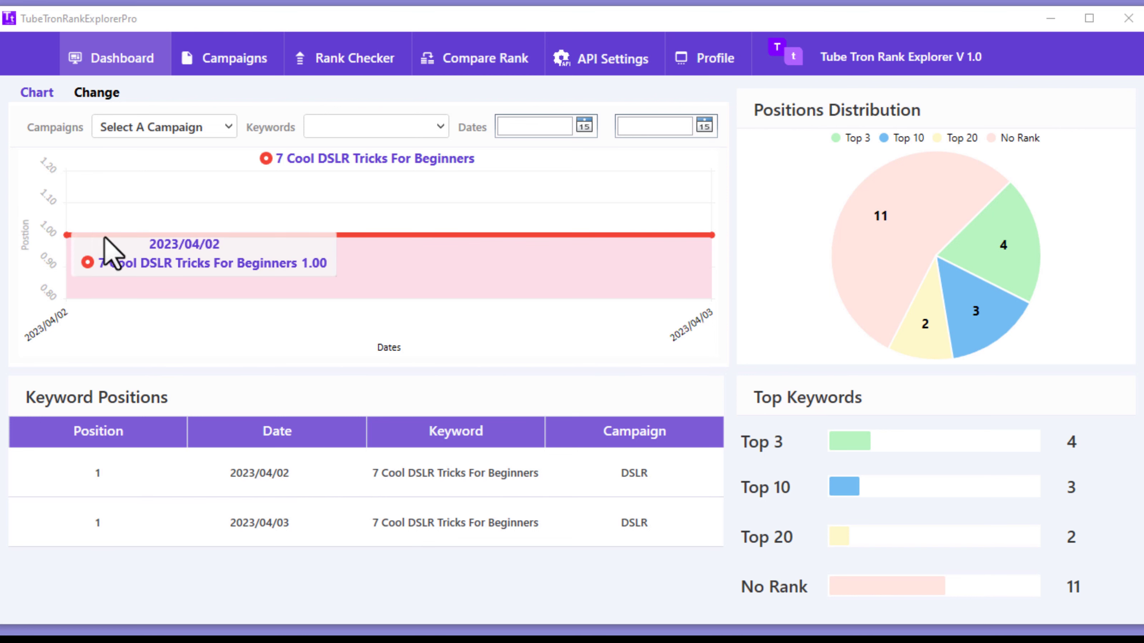
{"action": "mouse_move", "coordinate": [712, 235]}
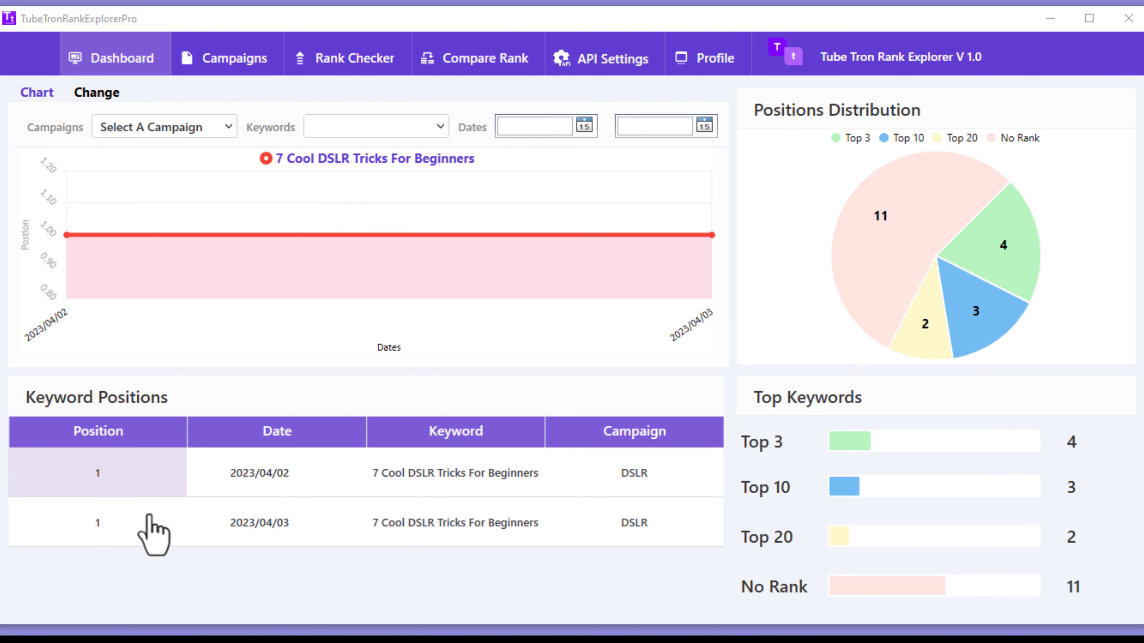
{"action": "left_click", "coordinate": [95, 95]}
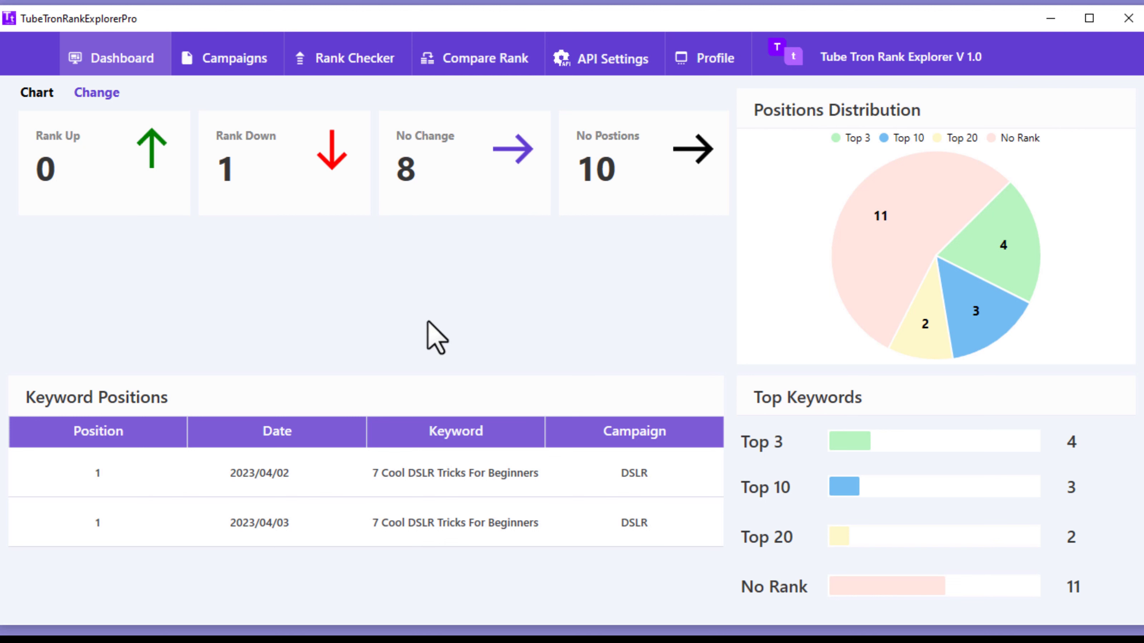
{"action": "left_click", "coordinate": [33, 96]}
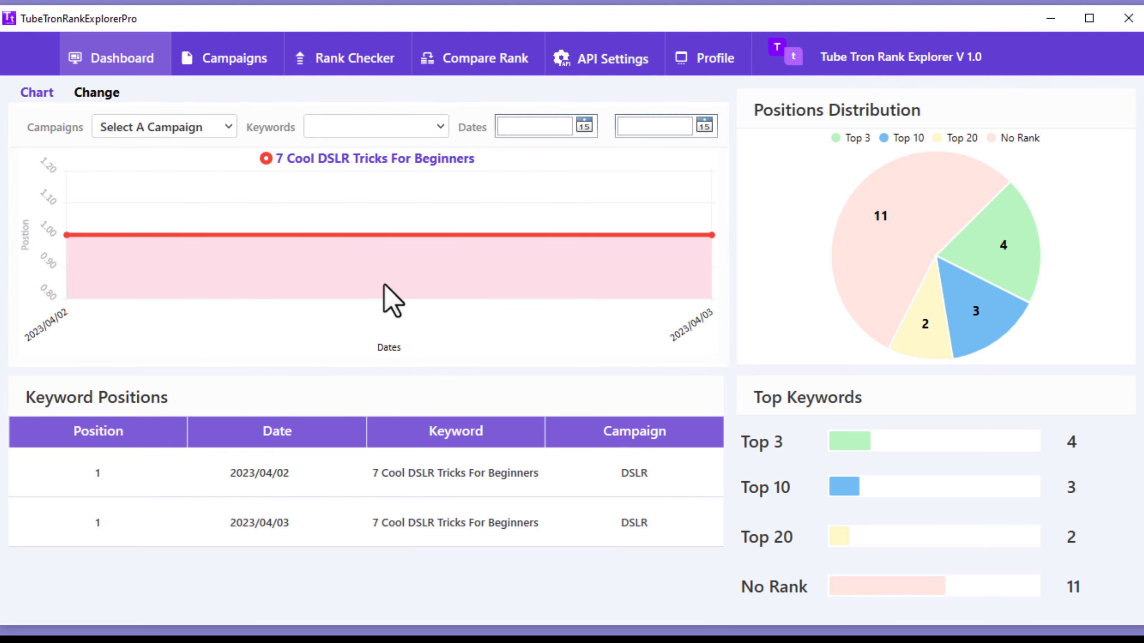
Step: On the Campaigns page, delete the DSLR campaign and confirm the deletion
{"action": "left_click", "coordinate": [238, 59]}
{"action": "left_click", "coordinate": [267, 176]}
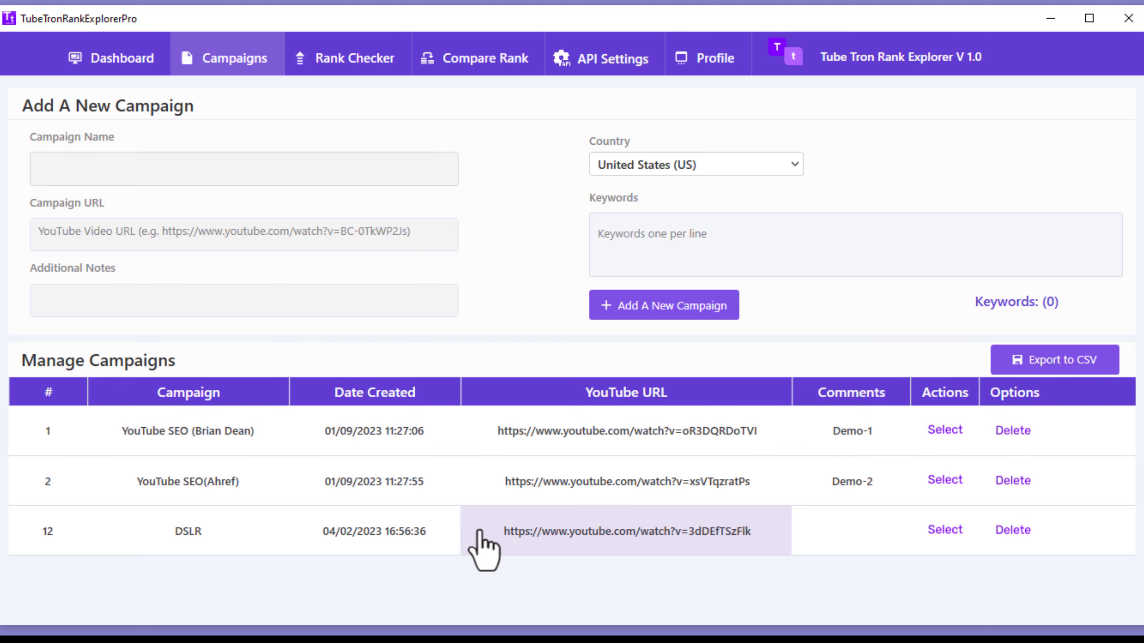
{"action": "left_click", "coordinate": [1000, 529]}
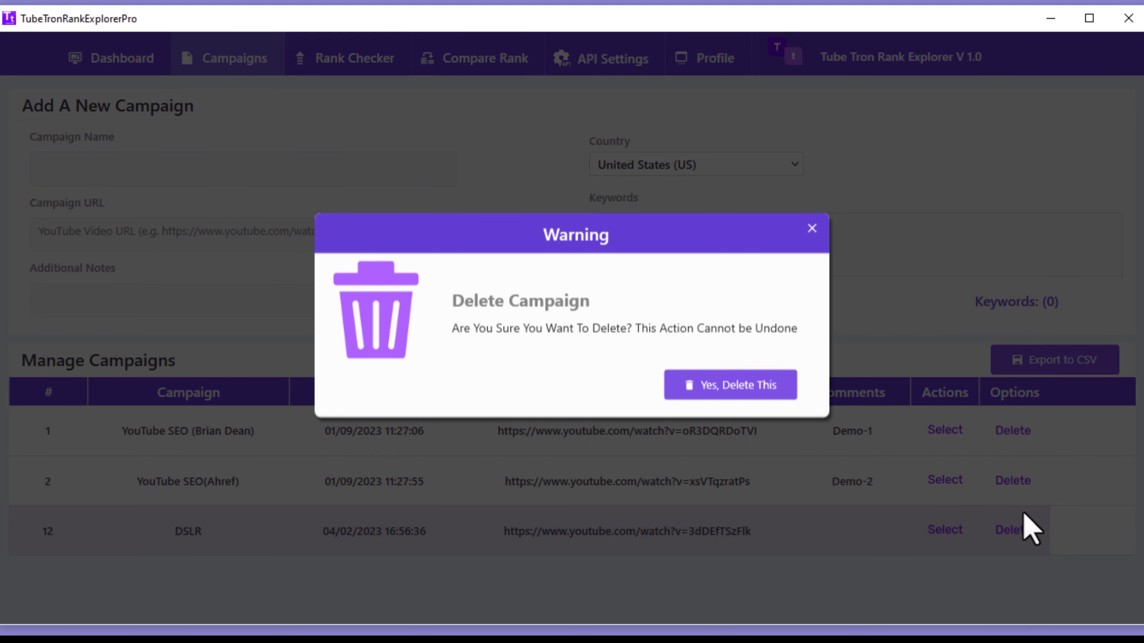
{"action": "left_click", "coordinate": [998, 532]}
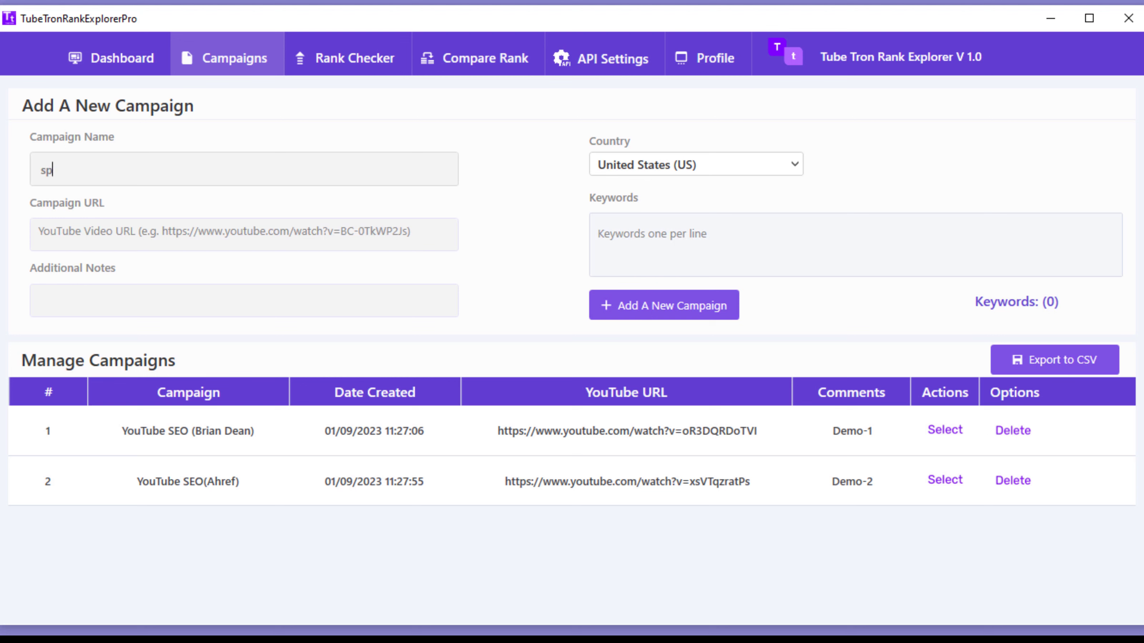
{"action": "type", "text": "s"}
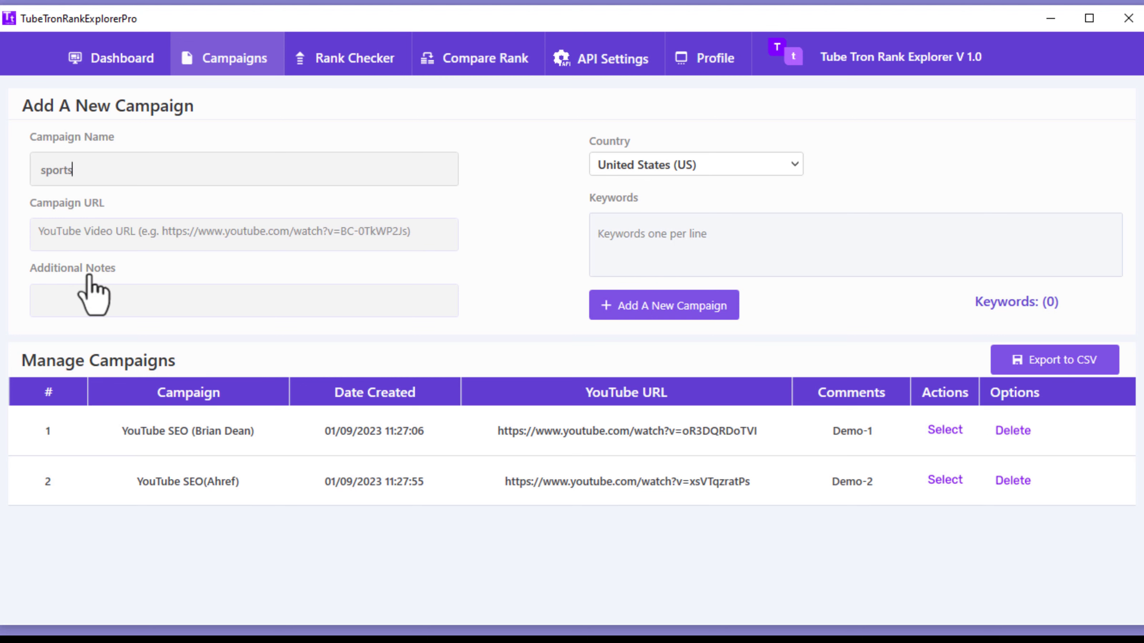
{"action": "left_click", "coordinate": [103, 224]}
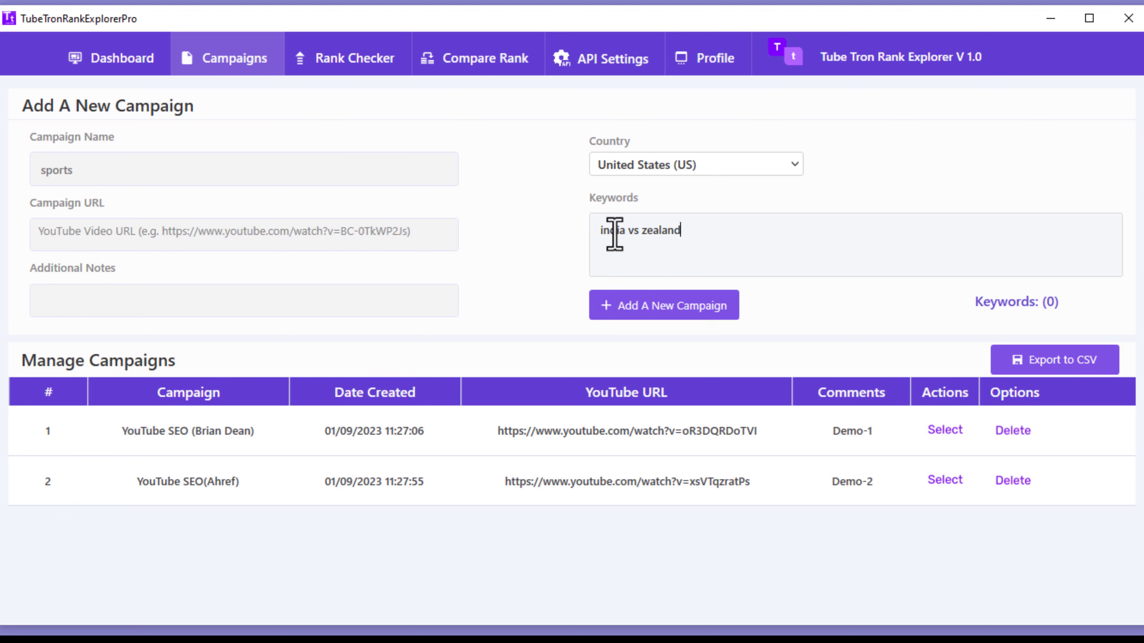
{"action": "left_click", "coordinate": [135, 285]}
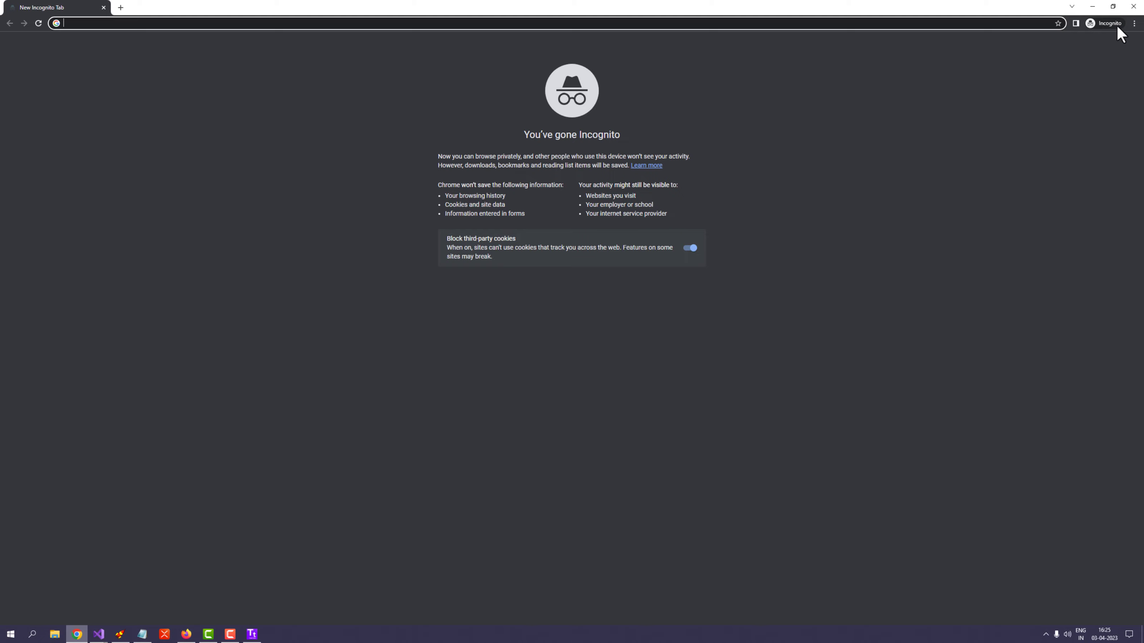
Step: In an incognito window, search YouTube for 'india vs newzeland' and copy the first video's link
{"action": "left_click", "coordinate": [1134, 23]}
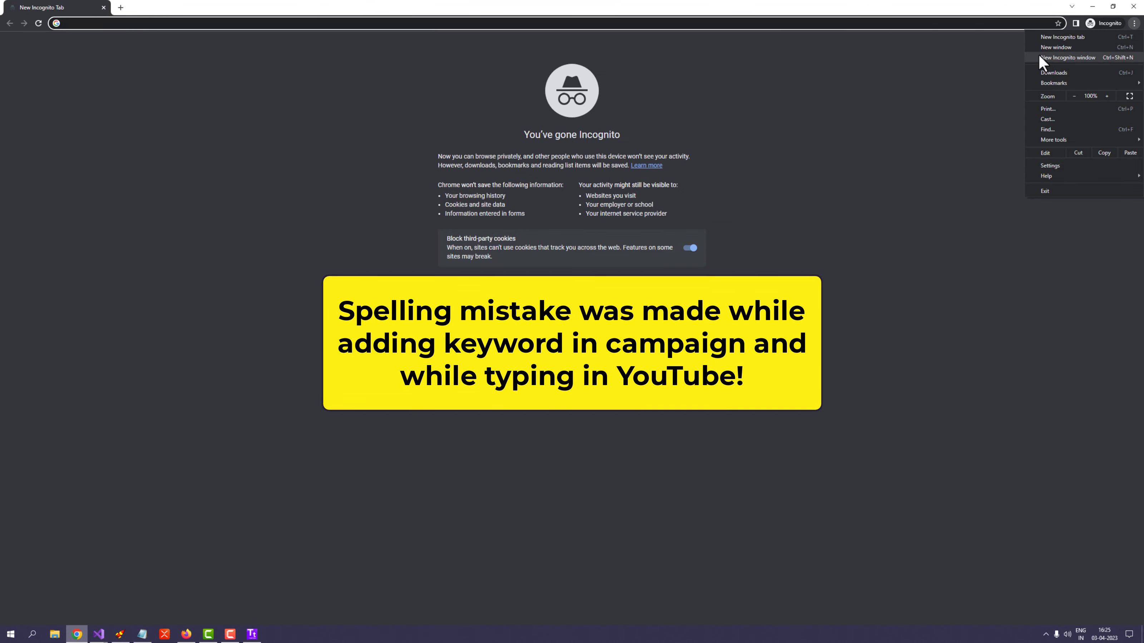
{"action": "left_click", "coordinate": [1045, 55]}
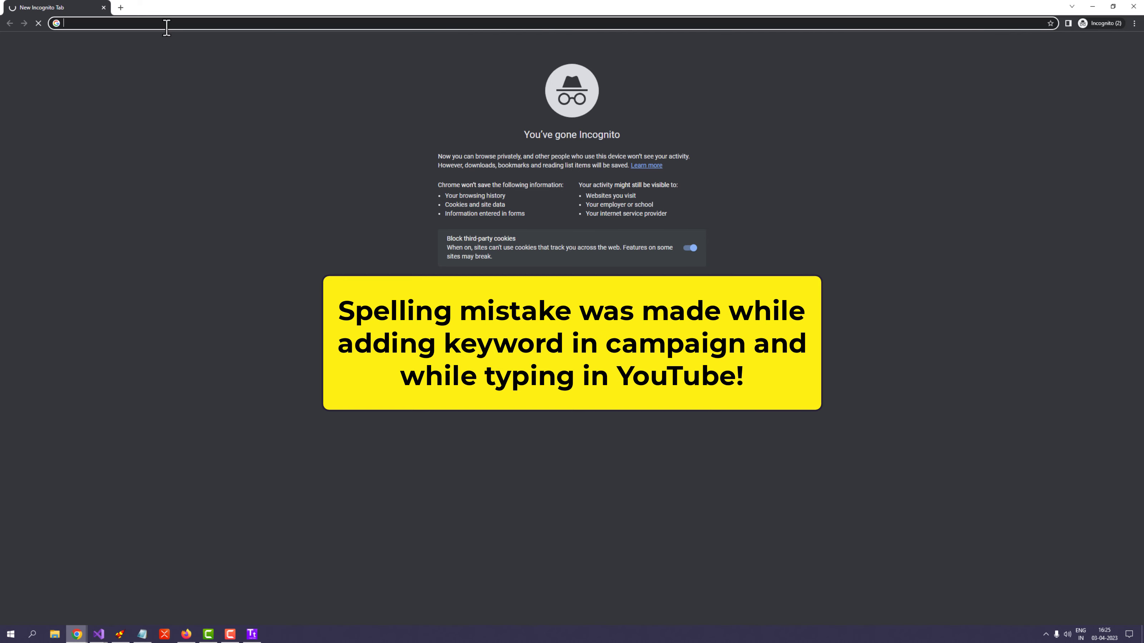
{"action": "type", "text": "youtube.com/results?search_query=india+vs+newzeland"}
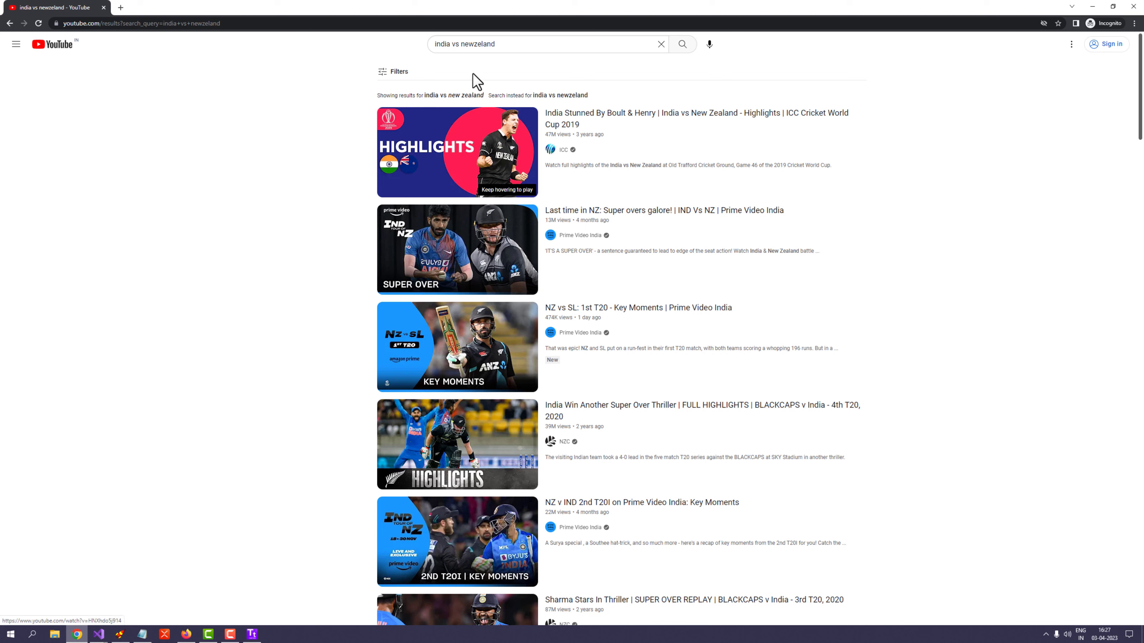
{"action": "right_click", "coordinate": [569, 113]}
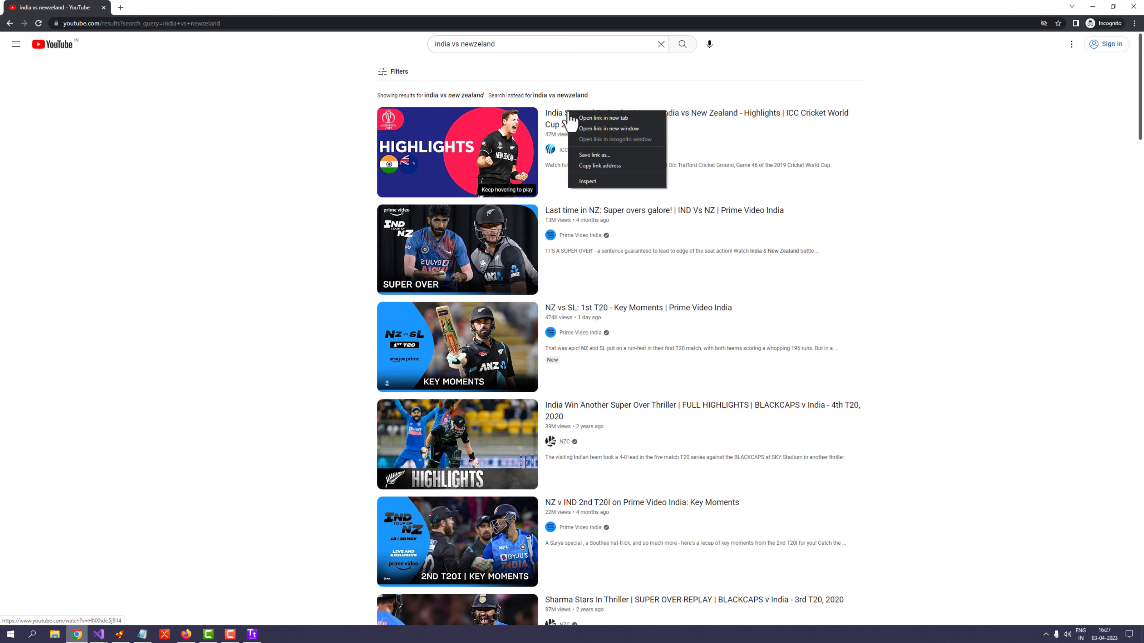
{"action": "left_click", "coordinate": [593, 166]}
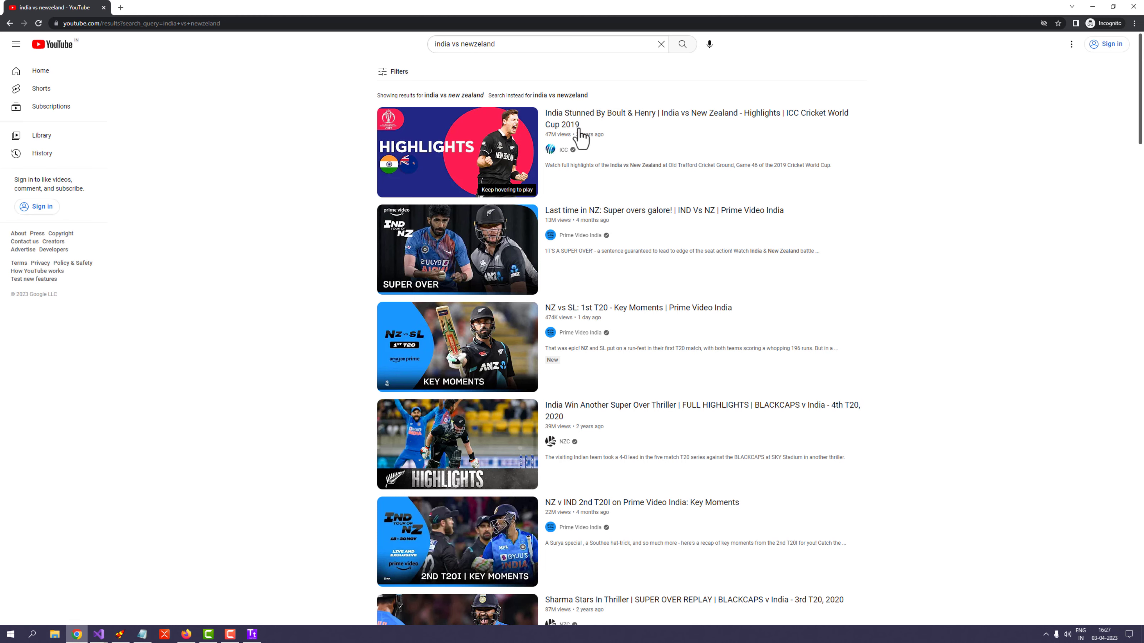
Step: Paste the copied video link into Campaign URL, re-pasting it after an invalid-URL error
{"action": "left_click", "coordinate": [1093, 6]}
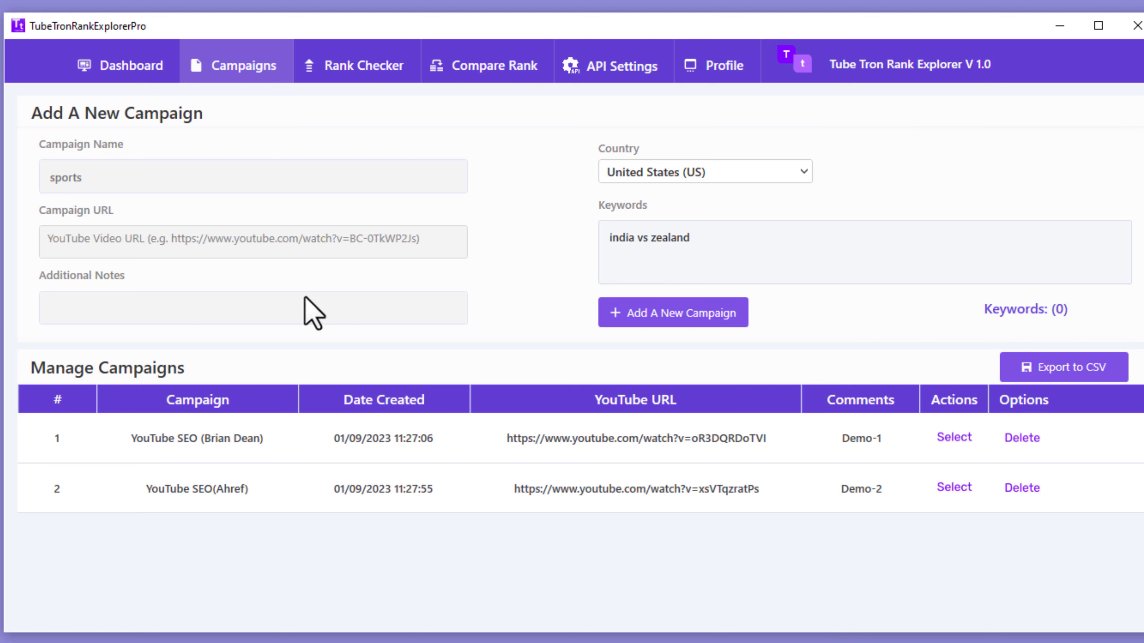
{"action": "left_click", "coordinate": [248, 240]}
{"action": "right_click", "coordinate": [247, 240]}
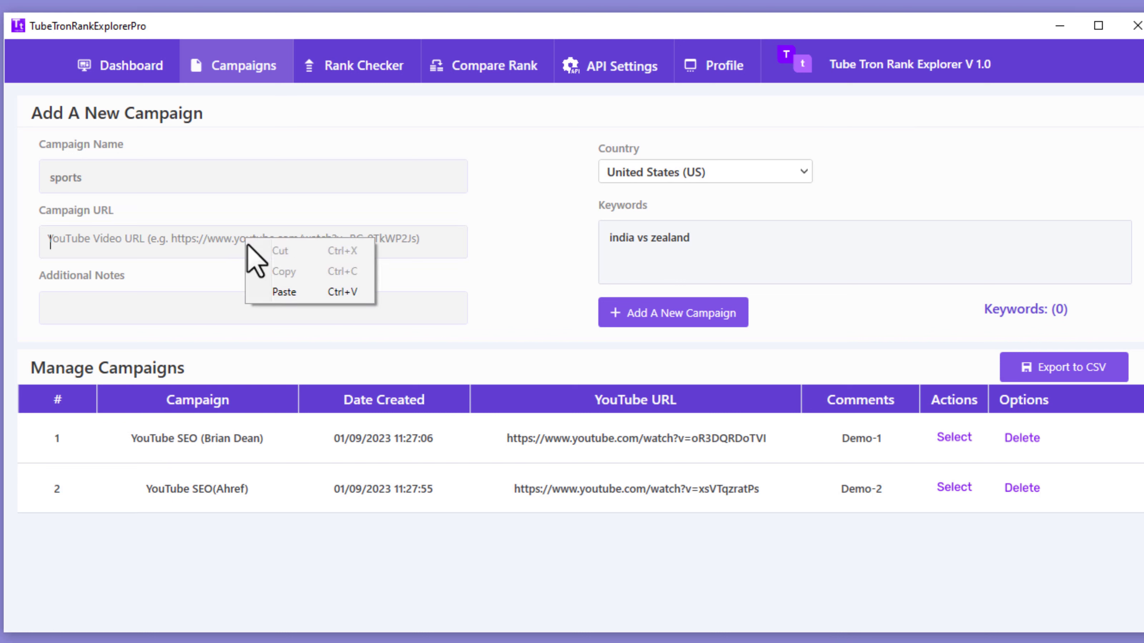
{"action": "left_click", "coordinate": [282, 291]}
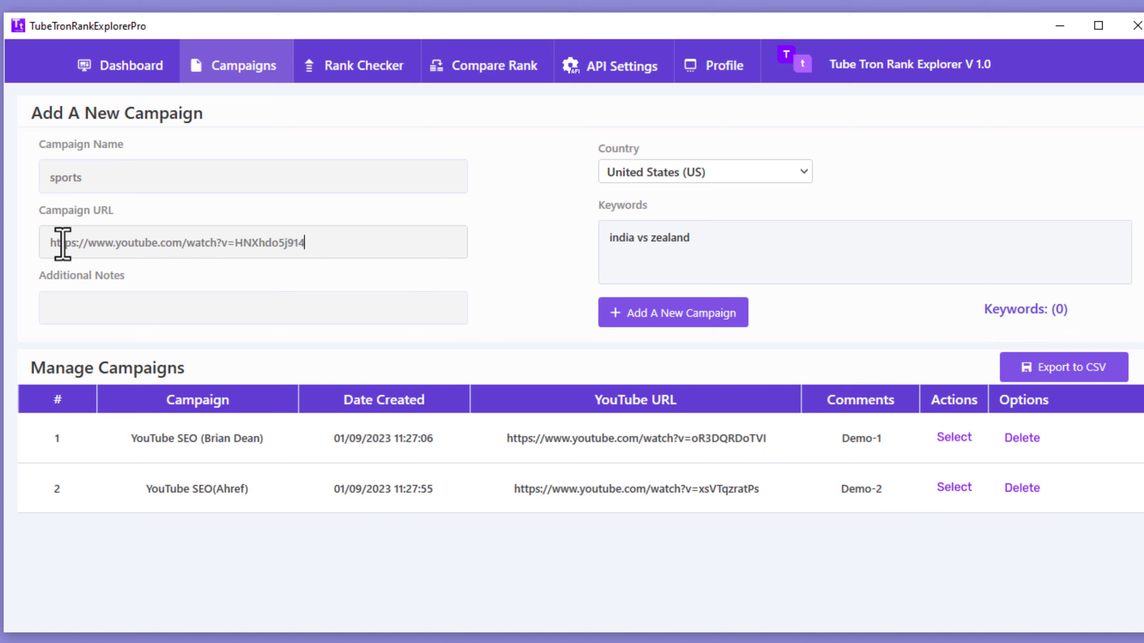
{"action": "left_click_drag", "start_coordinate": [51, 243], "coordinate": [301, 239]}
{"action": "right_click", "coordinate": [301, 244]}
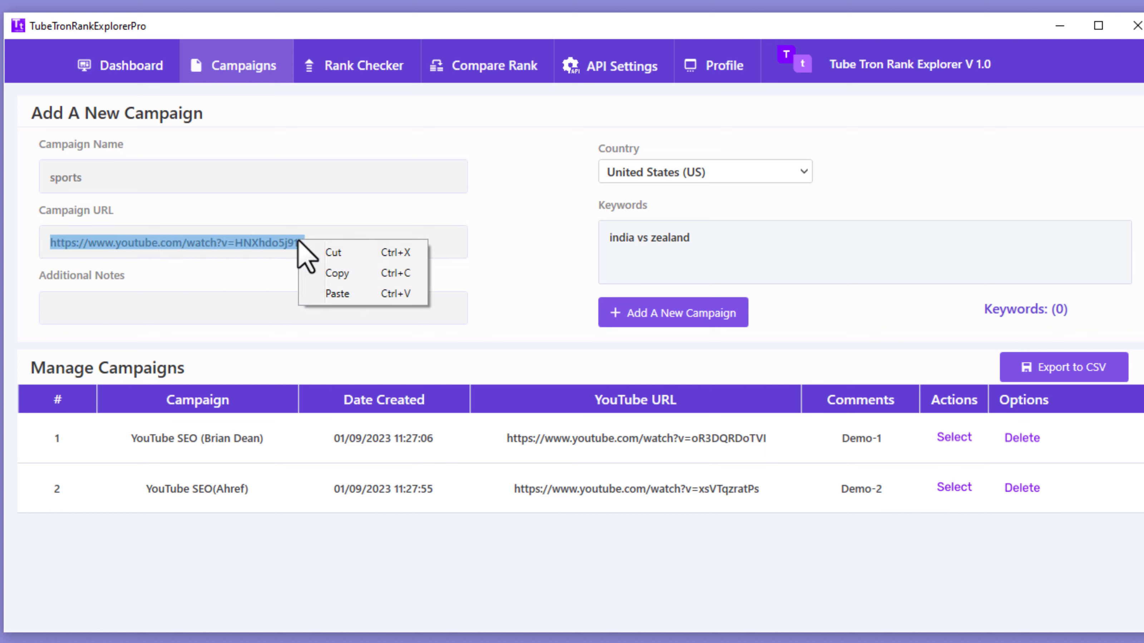
{"action": "left_click", "coordinate": [312, 249]}
{"action": "left_click", "coordinate": [634, 316]}
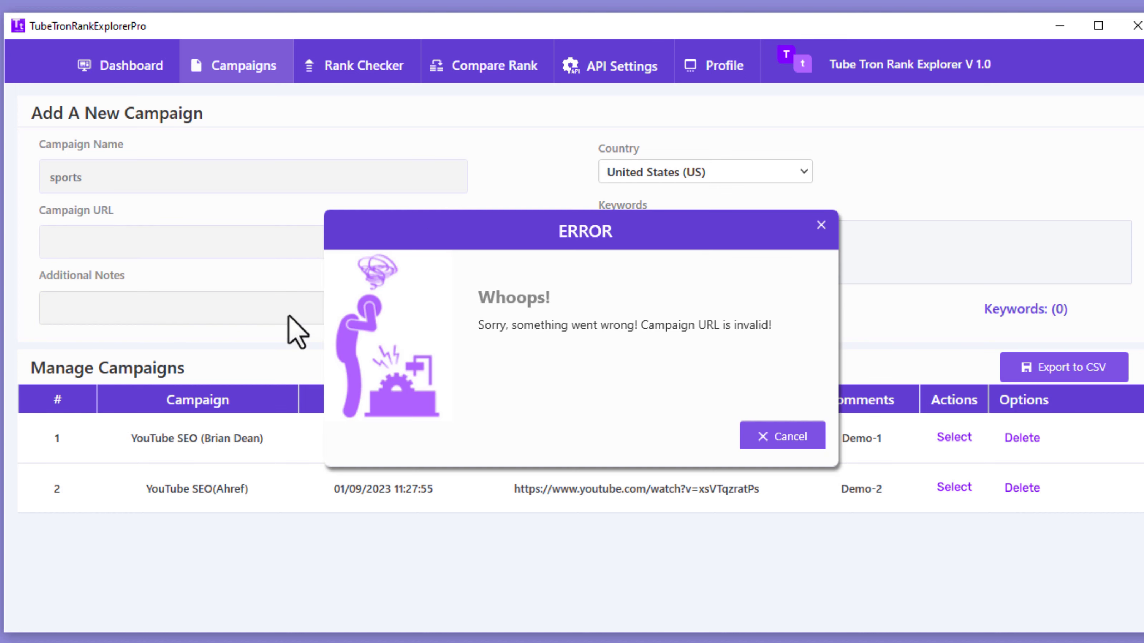
{"action": "left_click", "coordinate": [821, 227]}
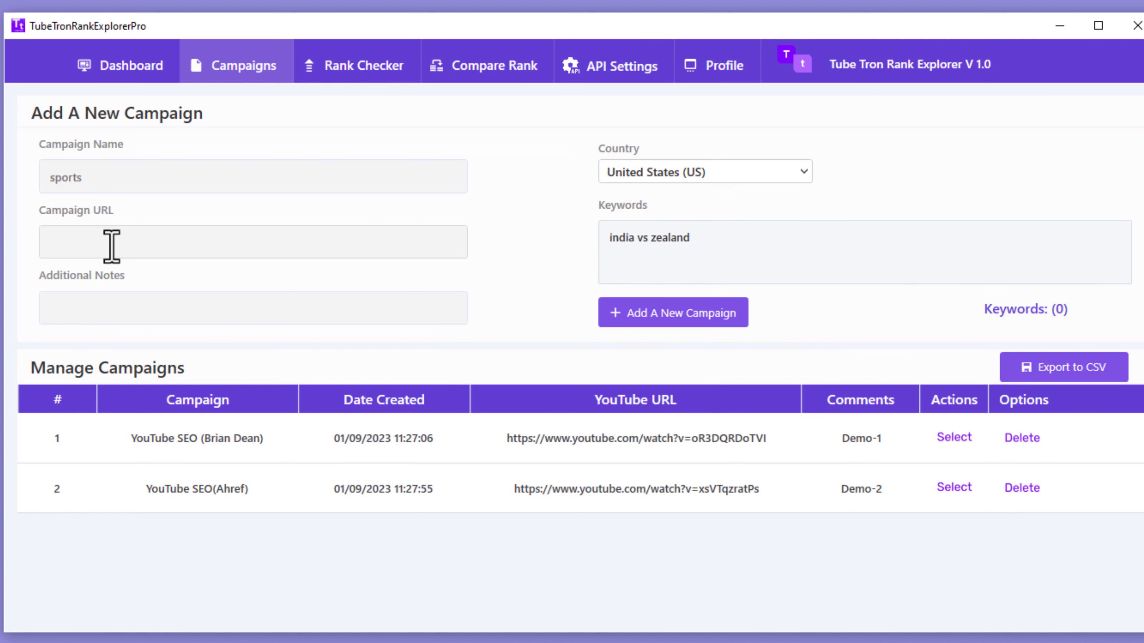
{"action": "right_click", "coordinate": [276, 238]}
{"action": "left_click", "coordinate": [306, 294]}
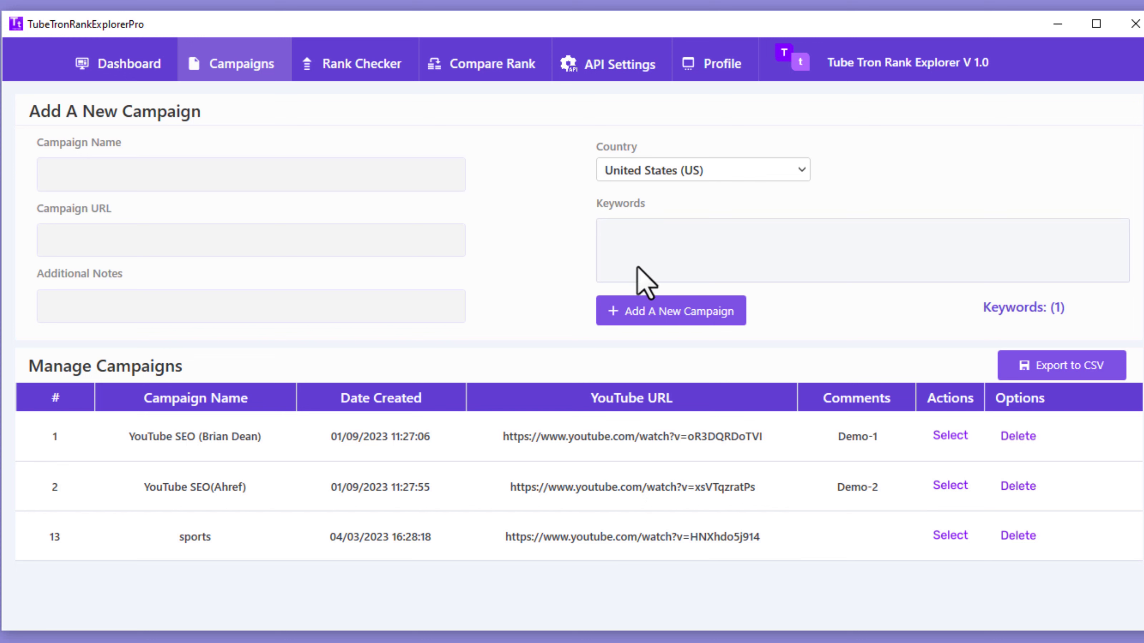
Step: Add the sports campaign with keyword 'india vs zealand' and select it for rank checking
{"action": "left_click", "coordinate": [633, 238]}
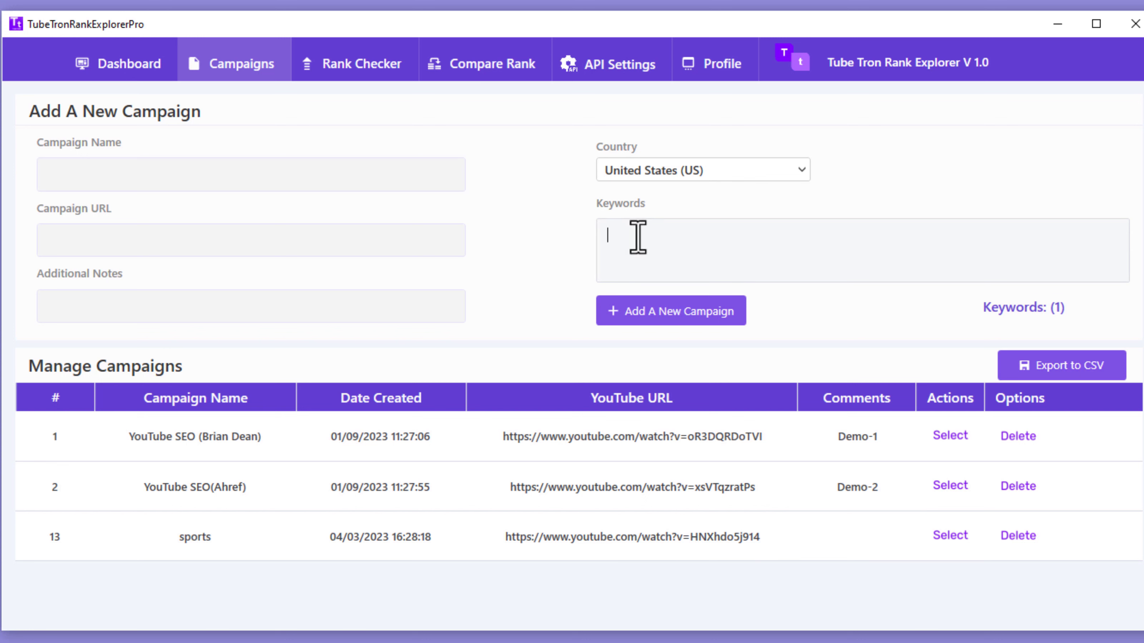
{"action": "left_click", "coordinate": [950, 538]}
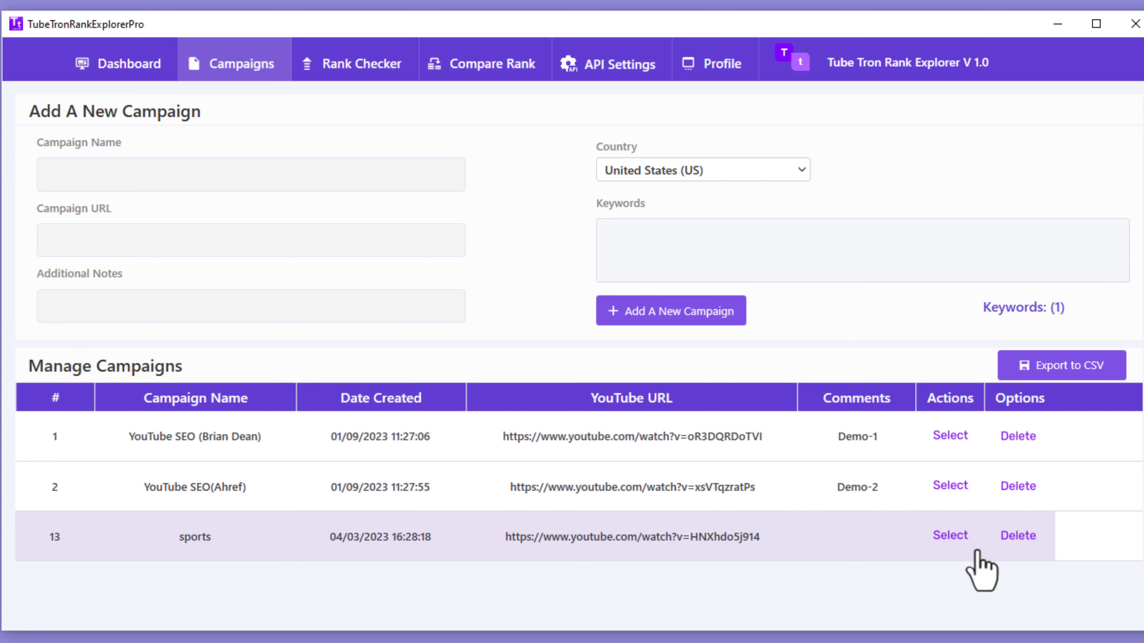
{"action": "left_click", "coordinate": [958, 545]}
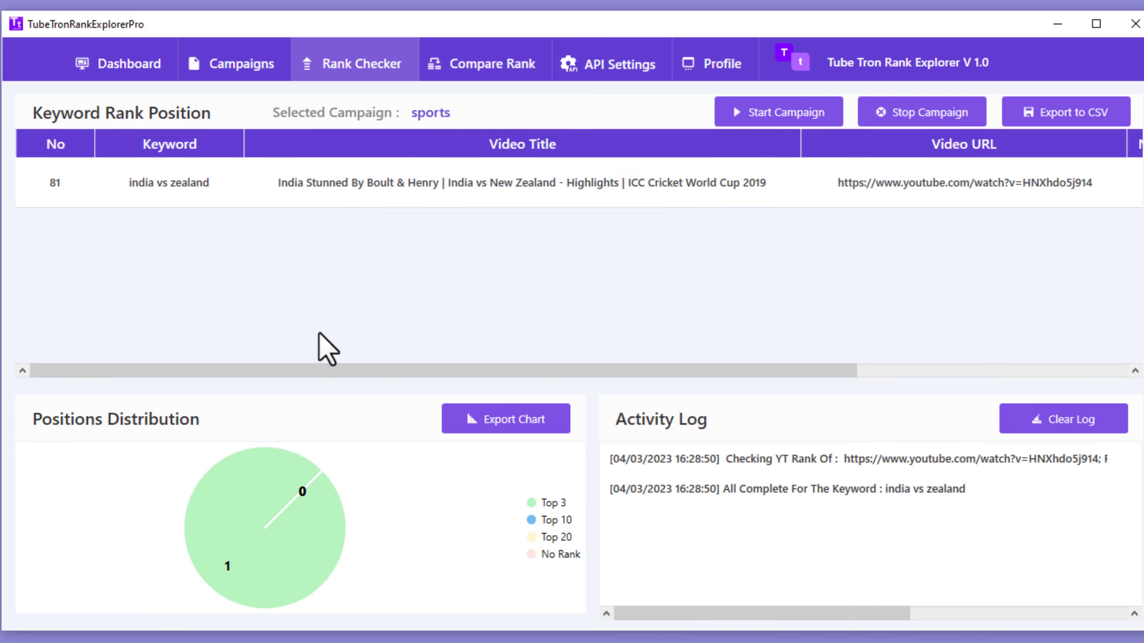
Step: Scroll the rank table right to see the sports video's new position 1, previously not in top 20
{"action": "left_click_drag", "start_coordinate": [327, 372], "coordinate": [583, 372]}
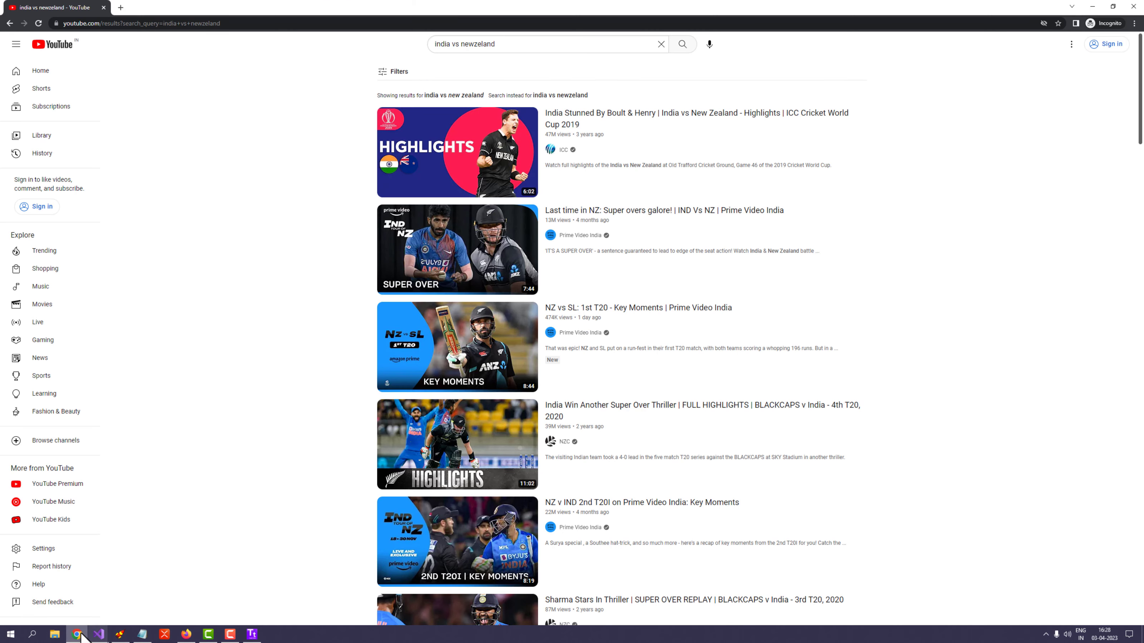
Step: Scroll through the 'india vs newzeland' YouTube results, then minimise Chrome to return to the tracker
{"action": "scroll", "coordinate": [626, 288], "scroll_direction": "down", "scroll_amount": 1}
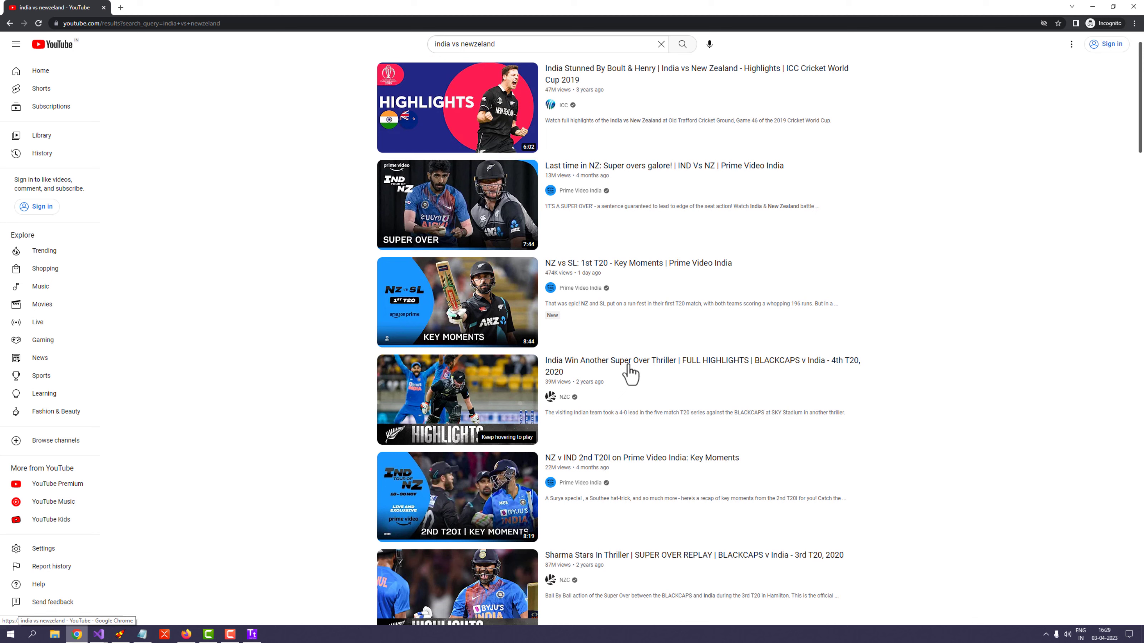
{"action": "right_click", "coordinate": [628, 365]}
{"action": "left_click", "coordinate": [652, 423]}
{"action": "left_click", "coordinate": [1092, 7]}
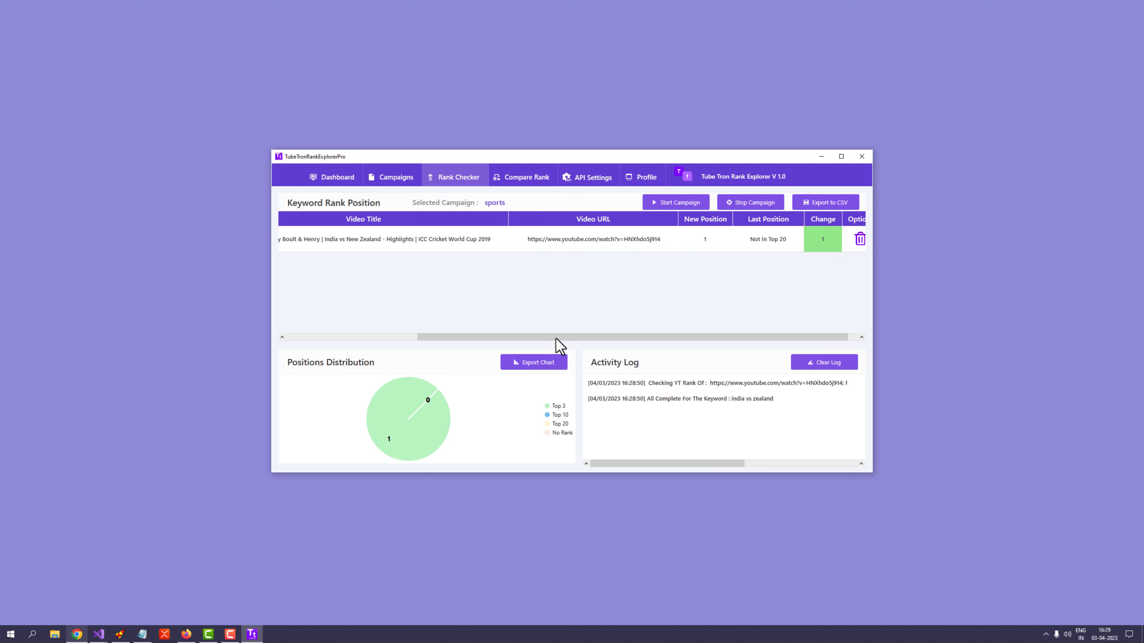
{"action": "mouse_move", "coordinate": [555, 339]}
{"action": "left_mouse_down"}
{"action": "mouse_move", "coordinate": [532, 338]}
{"action": "mouse_move", "coordinate": [565, 337]}
{"action": "left_mouse_up"}
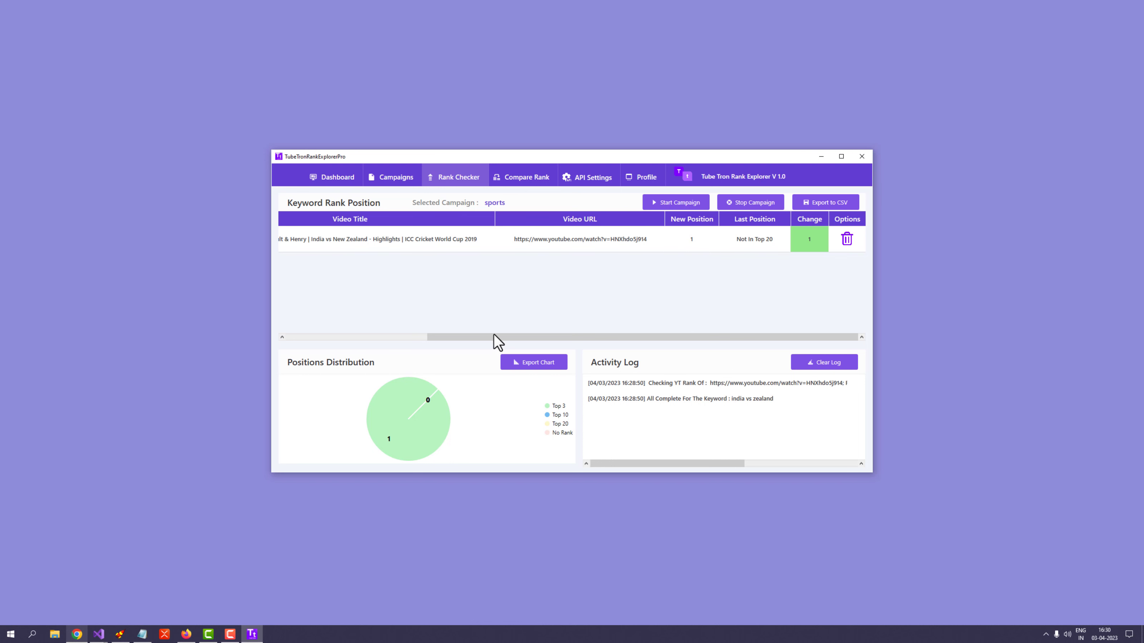
{"action": "left_click_drag", "start_coordinate": [470, 338], "coordinate": [515, 325]}
Step: Bring the YouTube results back, scroll through them, then hide Chrome to reveal the Rank Checker
{"action": "left_click", "coordinate": [77, 634]}
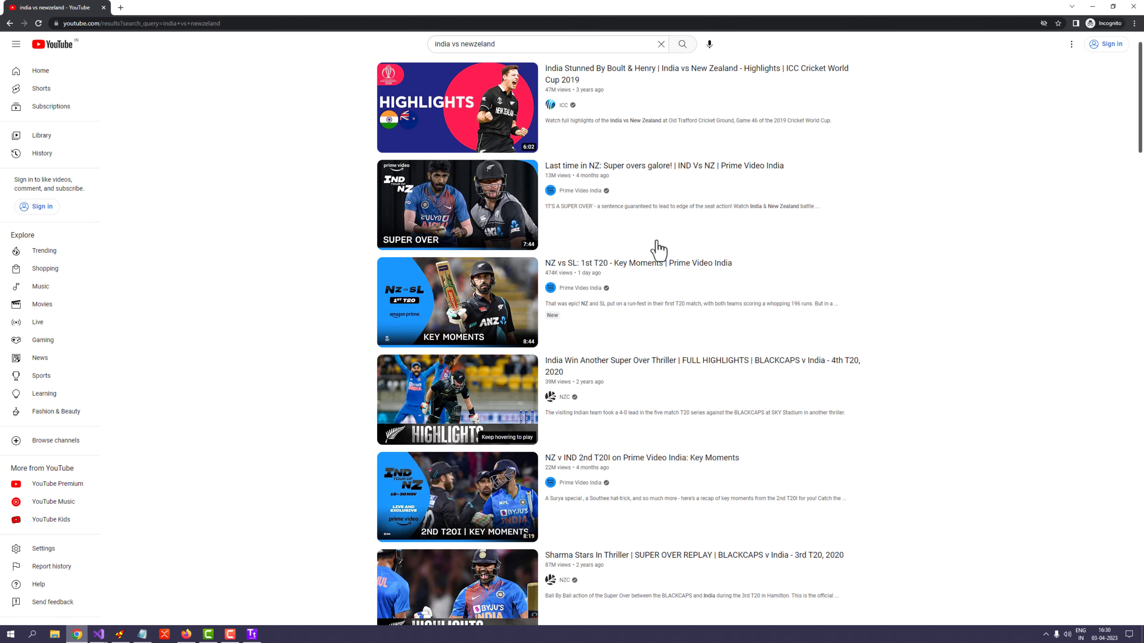
{"action": "scroll", "coordinate": [653, 239], "scroll_direction": "down", "scroll_amount": 2}
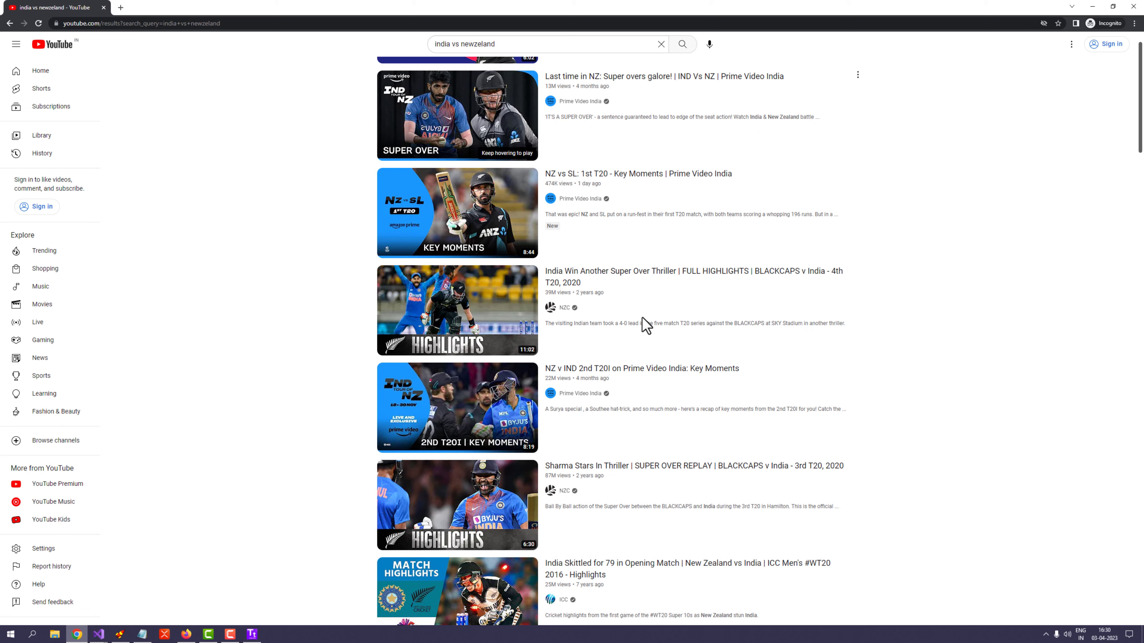
{"action": "scroll", "coordinate": [642, 317], "scroll_direction": "up", "scroll_amount": 2}
{"action": "scroll", "coordinate": [608, 266], "scroll_direction": "down", "scroll_amount": 2}
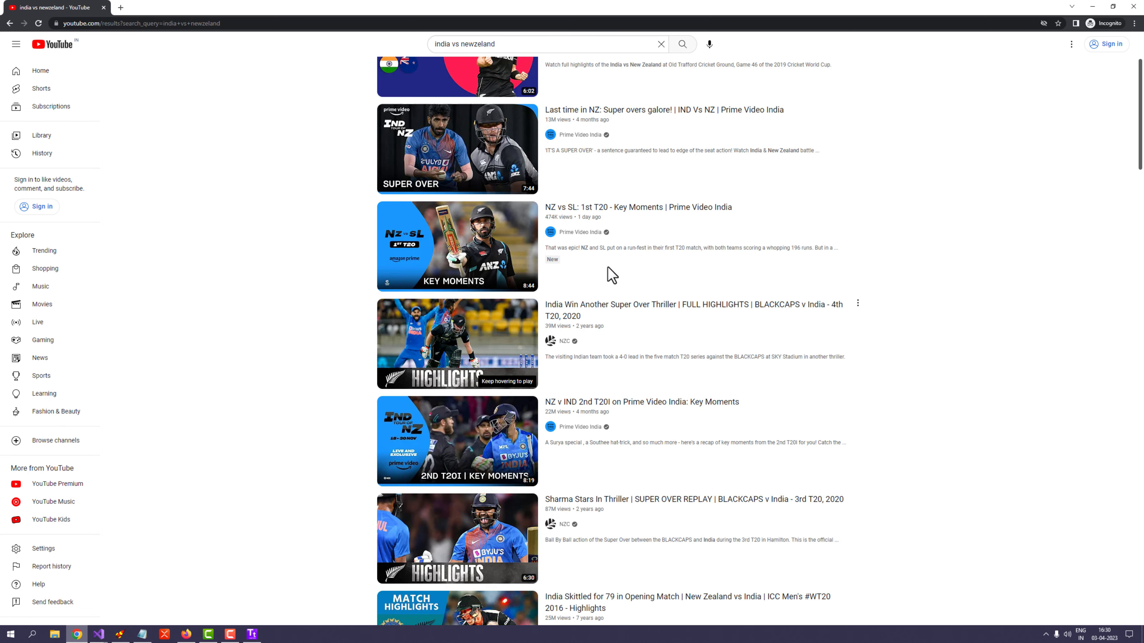
{"action": "scroll", "coordinate": [608, 270], "scroll_direction": "down", "scroll_amount": 3}
{"action": "scroll", "coordinate": [633, 214], "scroll_direction": "up", "scroll_amount": 3}
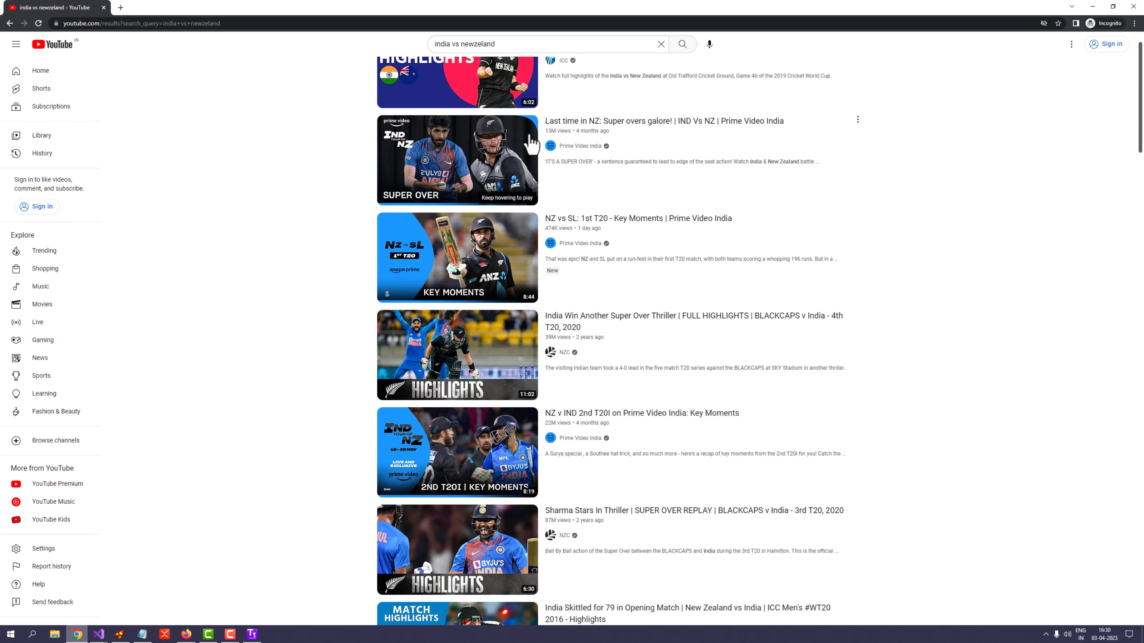
{"action": "scroll", "coordinate": [608, 221], "scroll_direction": "up", "scroll_amount": 2}
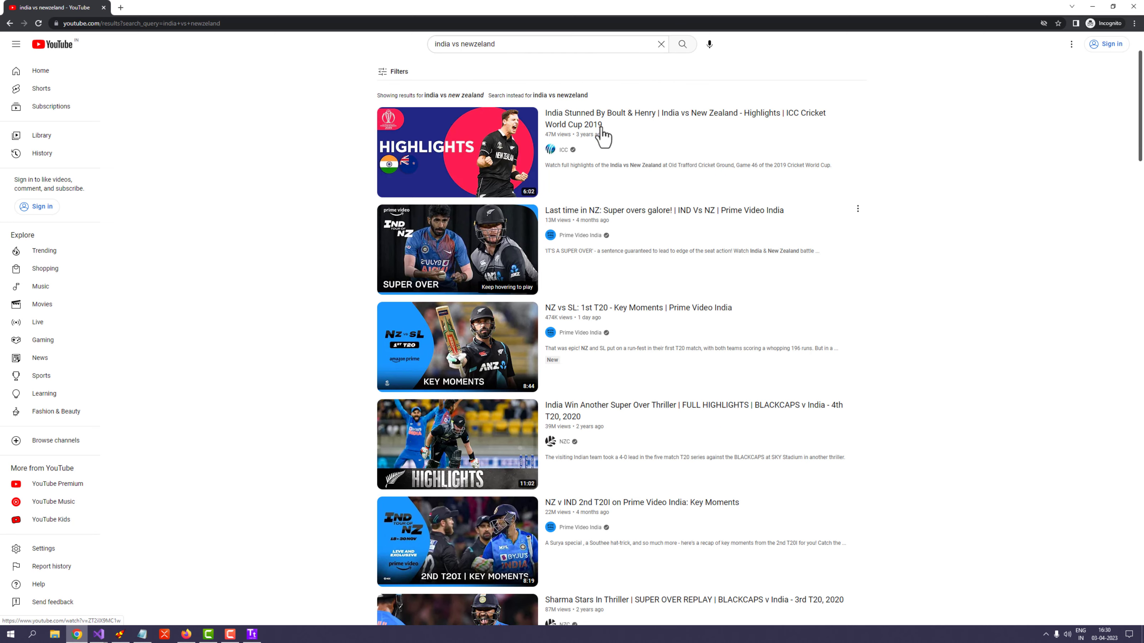
{"action": "scroll", "coordinate": [619, 252], "scroll_direction": "down", "scroll_amount": 2}
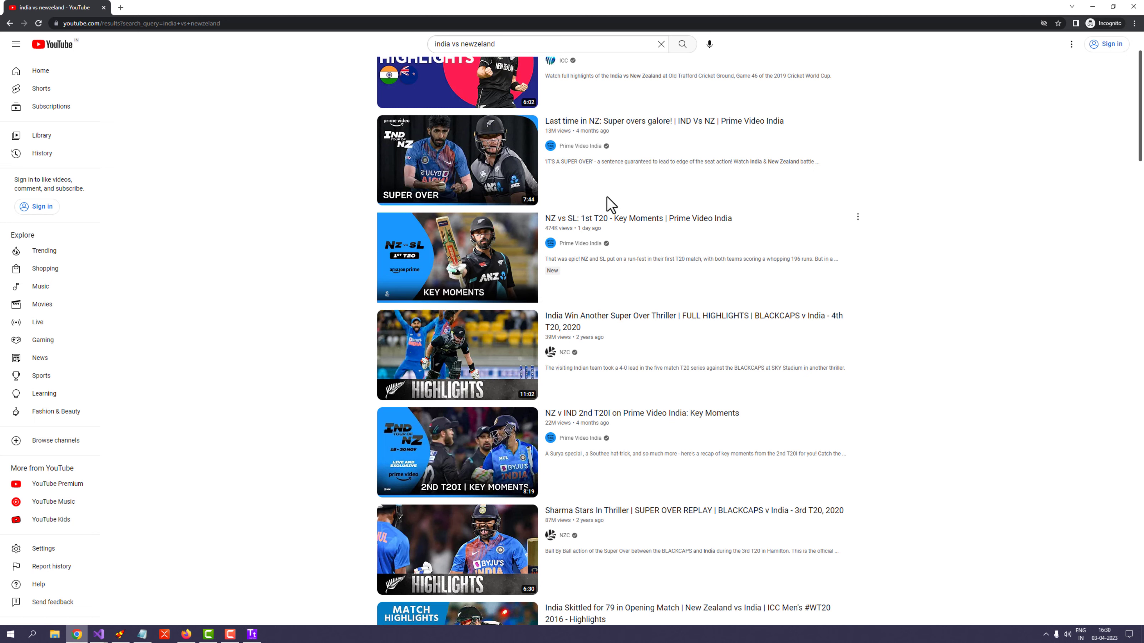
{"action": "left_click", "coordinate": [81, 635]}
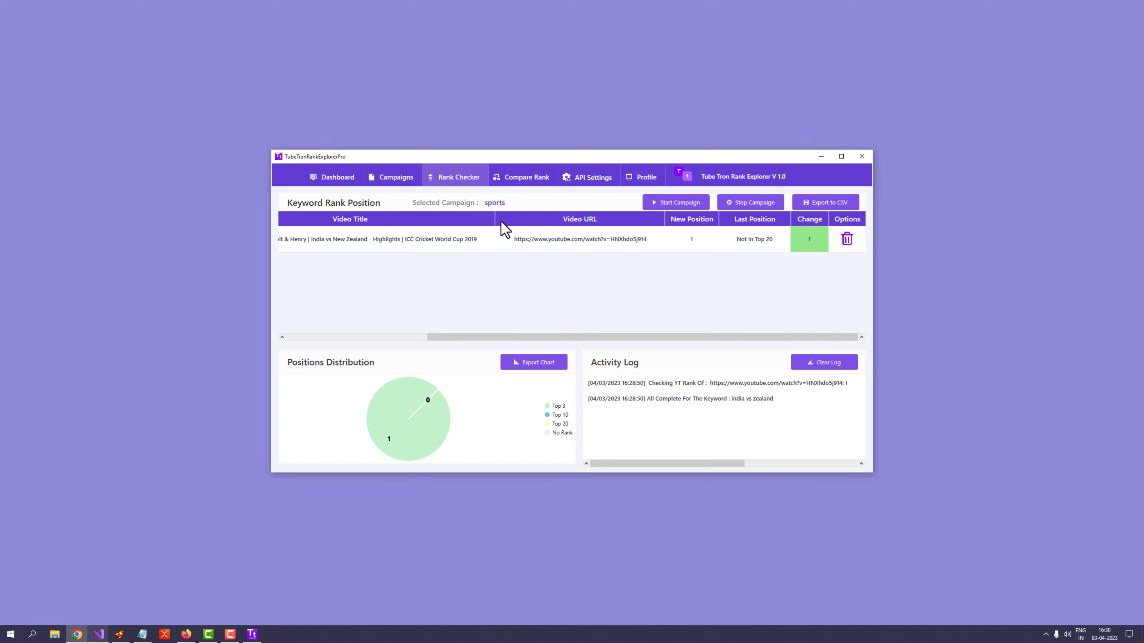
Step: Inspect the API Settings key, then return via Rank Checker to the Campaigns page
{"action": "left_click", "coordinate": [585, 180]}
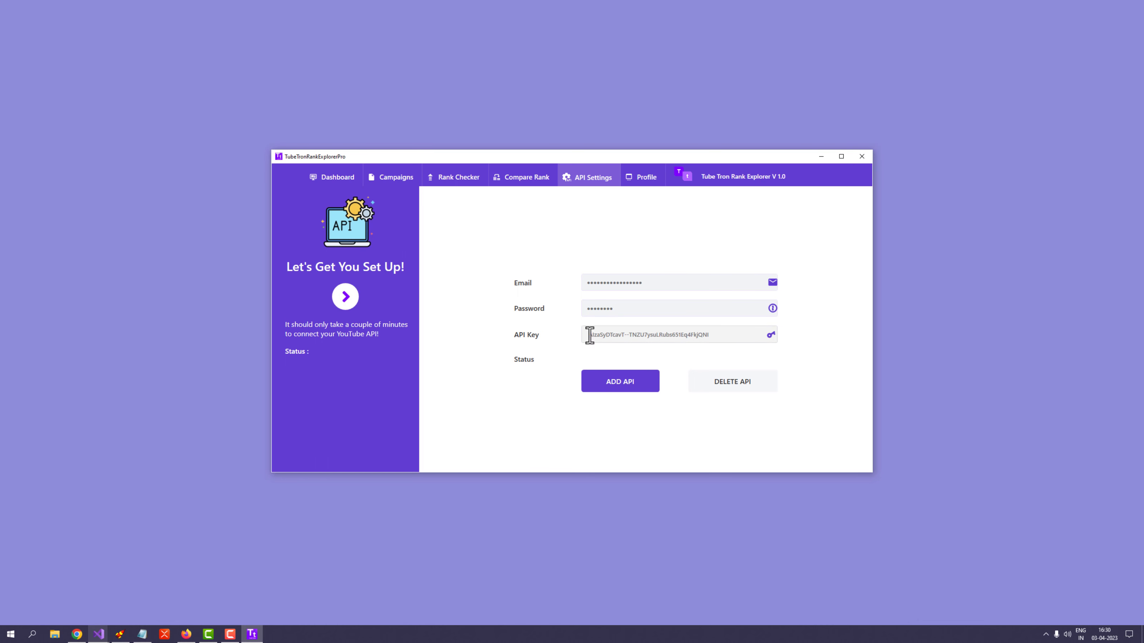
{"action": "left_click_drag", "start_coordinate": [590, 335], "coordinate": [625, 335]}
{"action": "left_click", "coordinate": [452, 190]}
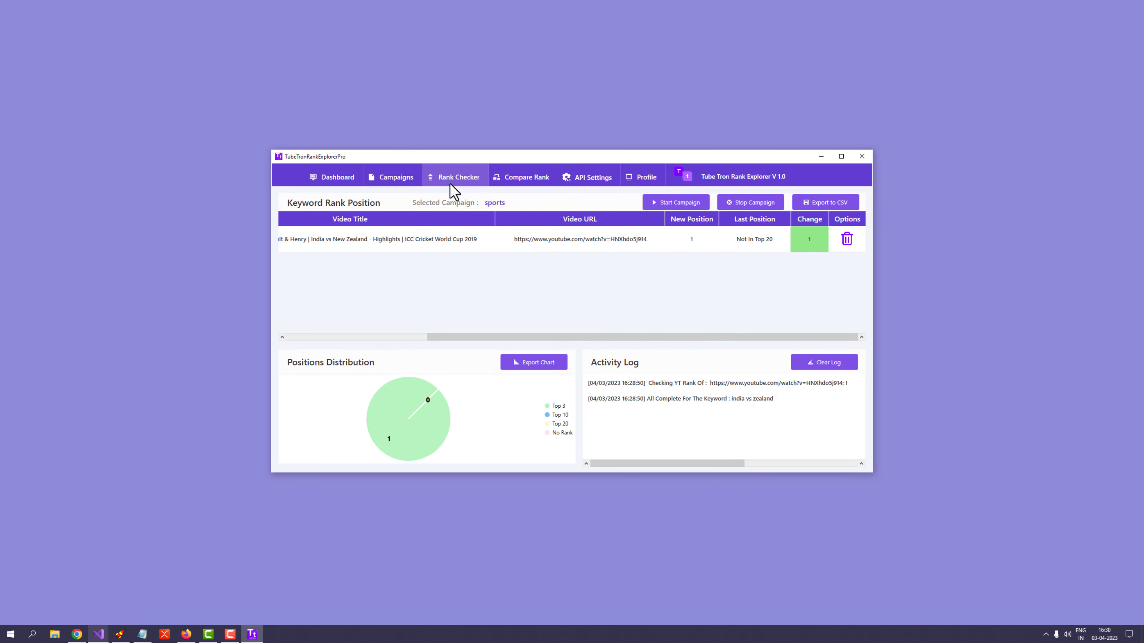
{"action": "left_click", "coordinate": [404, 183]}
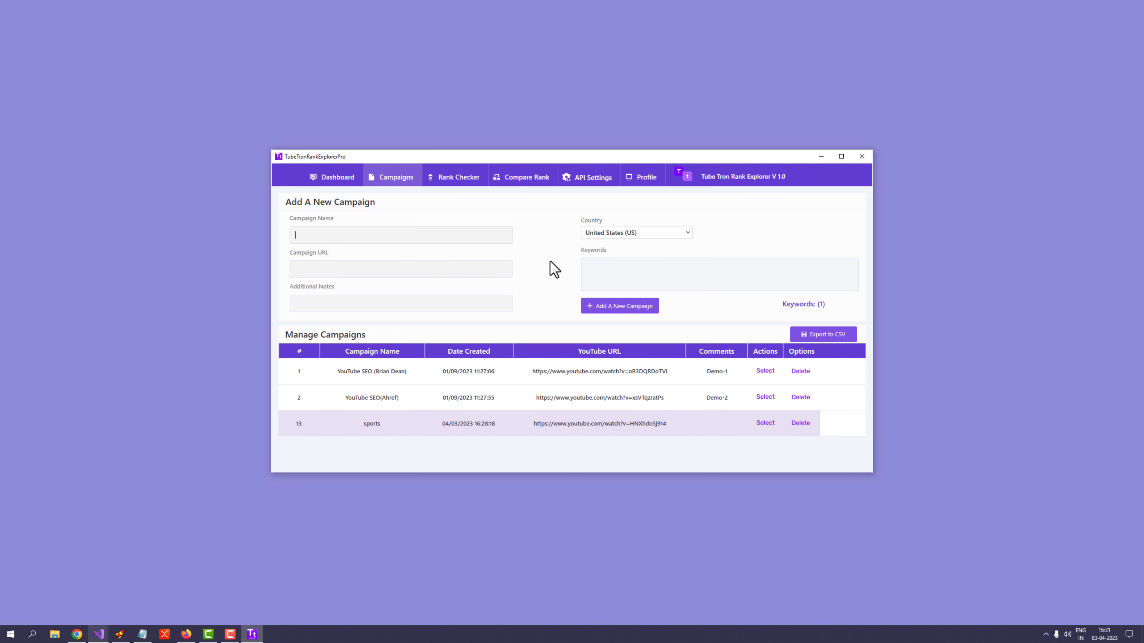
Step: Start a new campaign on the Campaigns page with the second video's URL and name sports2
{"action": "left_click", "coordinate": [476, 184]}
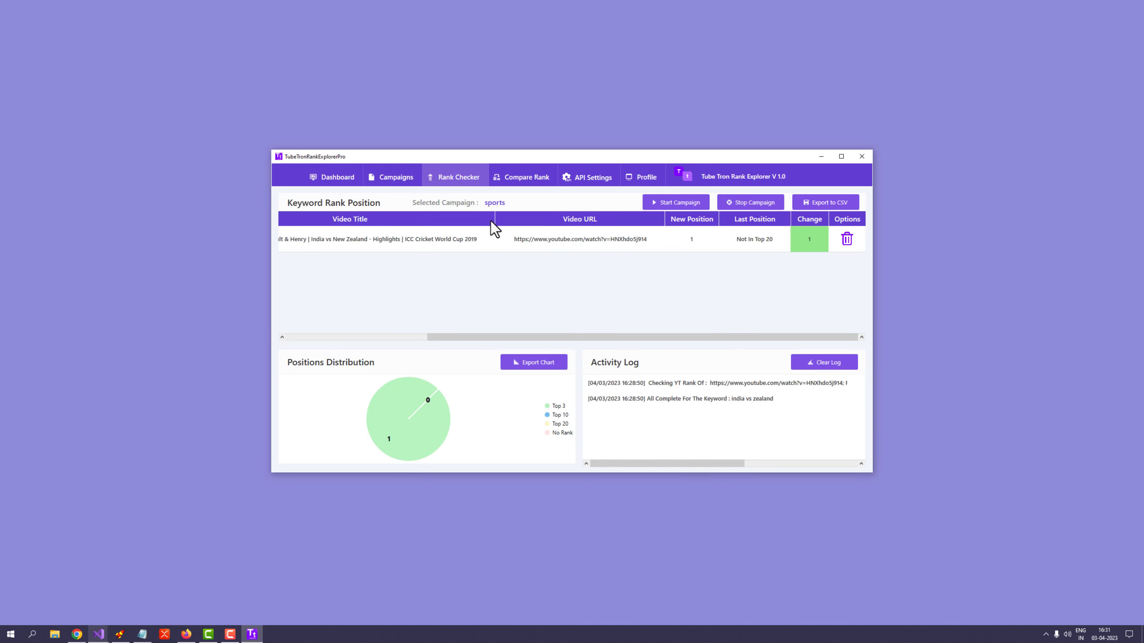
{"action": "left_click", "coordinate": [396, 186]}
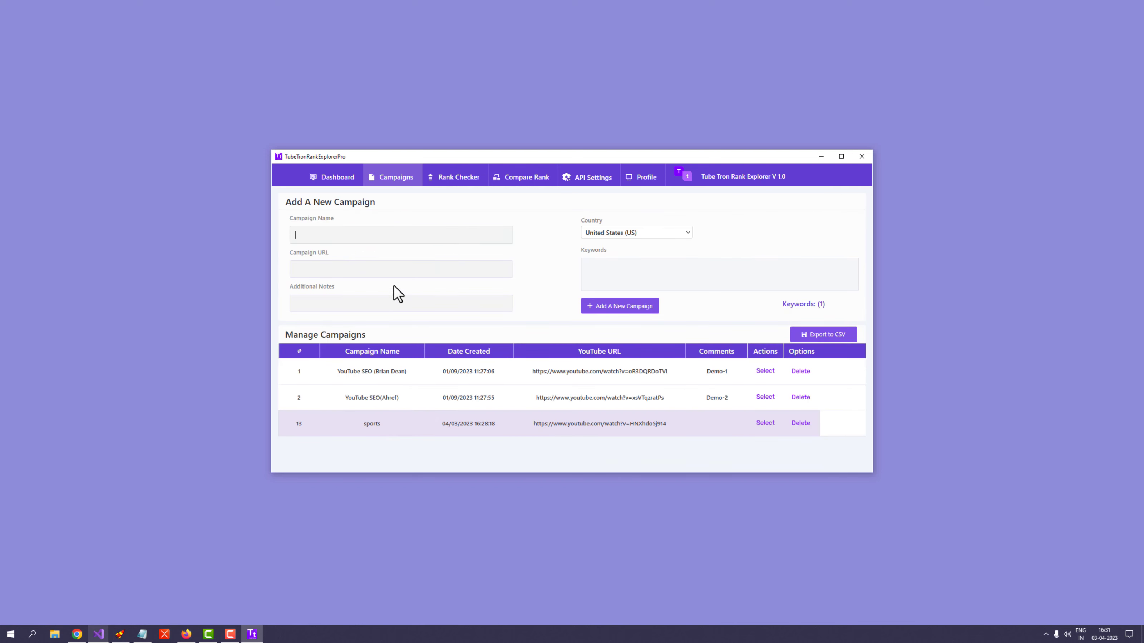
{"action": "right_click", "coordinate": [351, 272]}
{"action": "left_click", "coordinate": [366, 293]}
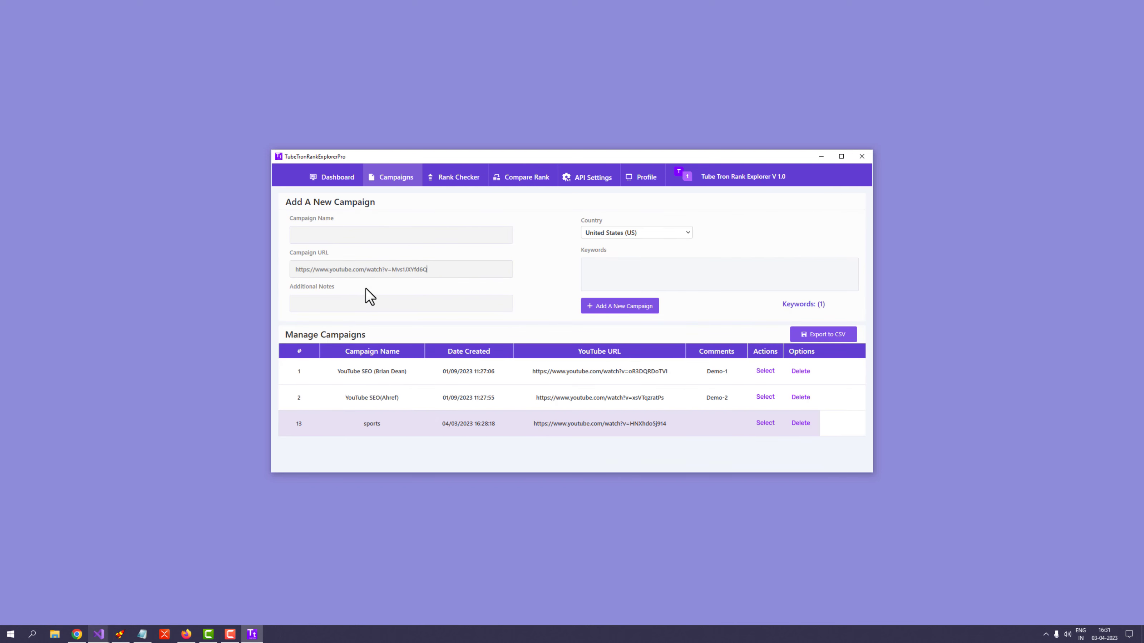
{"action": "left_click", "coordinate": [355, 238]}
{"action": "type", "text": "sports2"}
Step: Add keyword 'india vs zealand', save the sports2 campaign, and select it for rank checking
{"action": "left_click", "coordinate": [351, 303]}
{"action": "left_click", "coordinate": [615, 265]}
{"action": "type", "text": "india vs zealand"}
{"action": "left_click", "coordinate": [612, 310]}
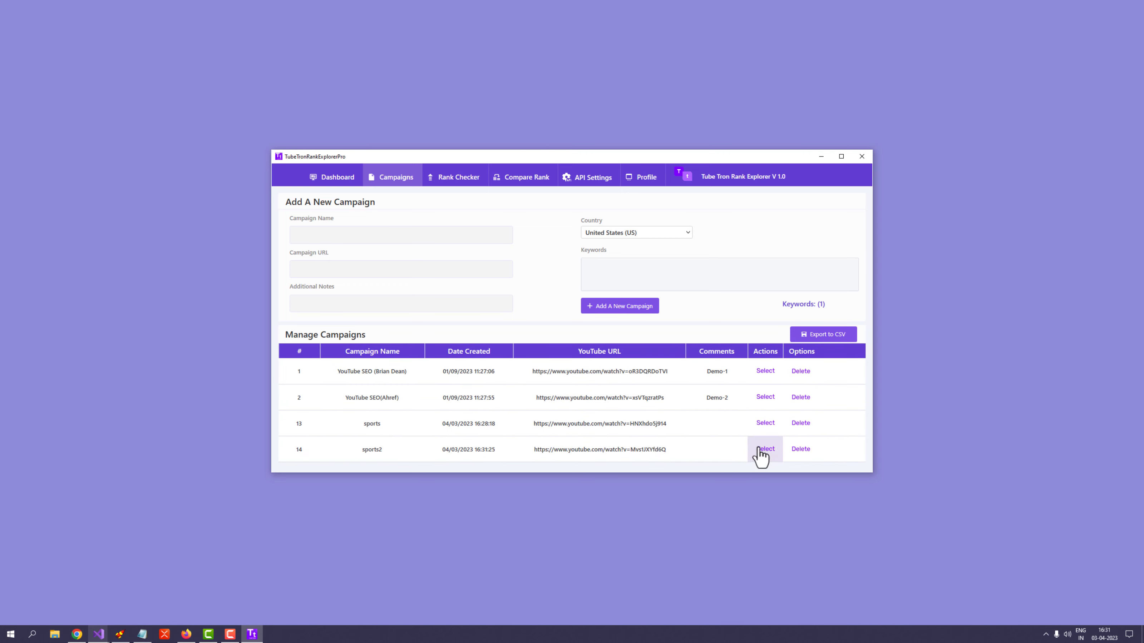
{"action": "left_click", "coordinate": [759, 450]}
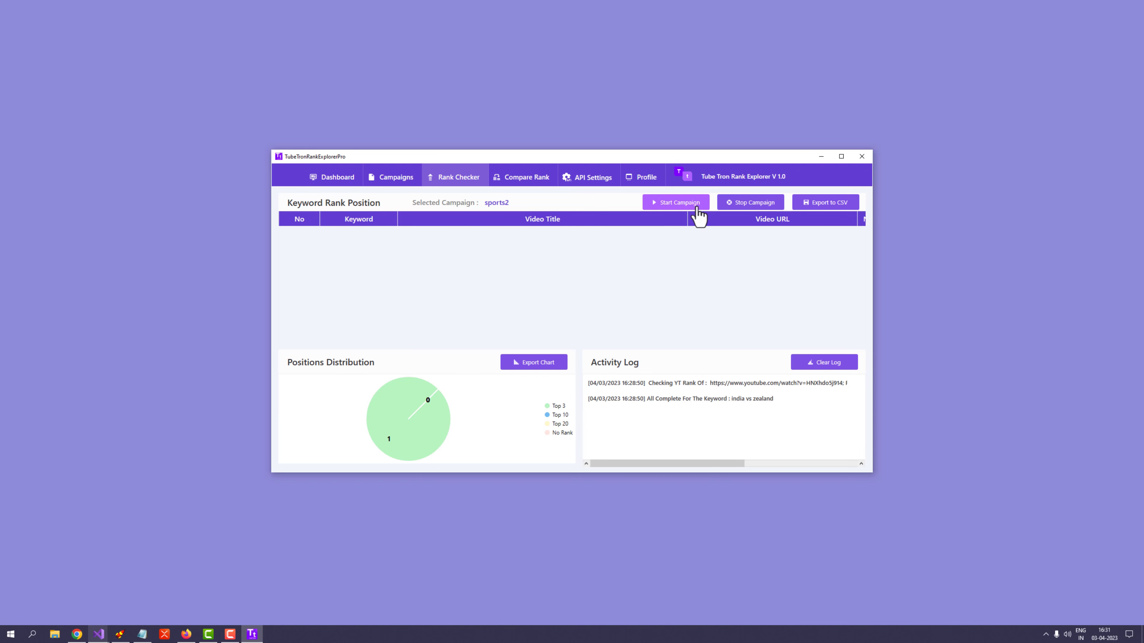
Step: Run the sports2 rank check, which ranks it at position 2, then bring back the YouTube results
{"action": "left_click", "coordinate": [699, 207]}
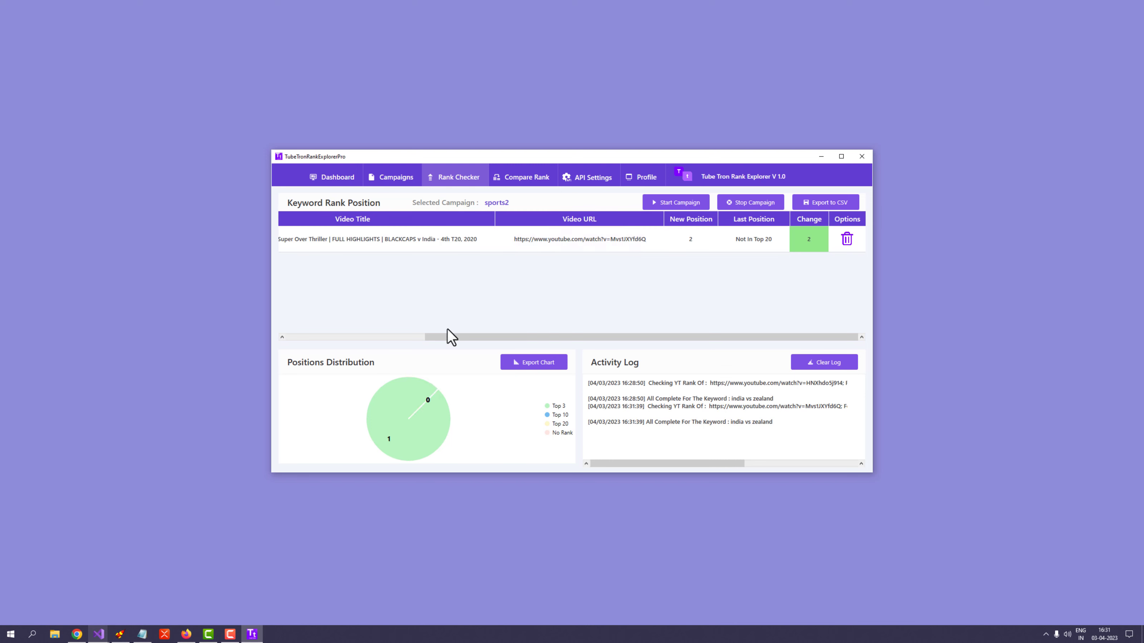
{"action": "left_click", "coordinate": [78, 635]}
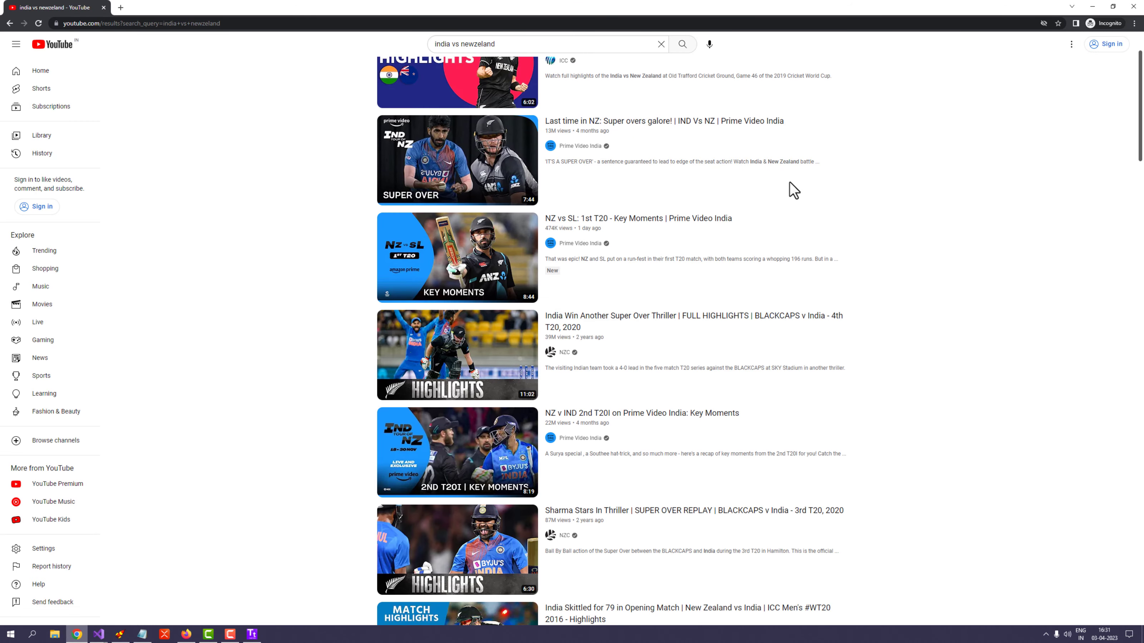
Step: Compare the YouTube results order with the tracked rank, then return to TubeTron's Campaigns page
{"action": "scroll", "coordinate": [789, 183], "scroll_direction": "up", "scroll_amount": 2}
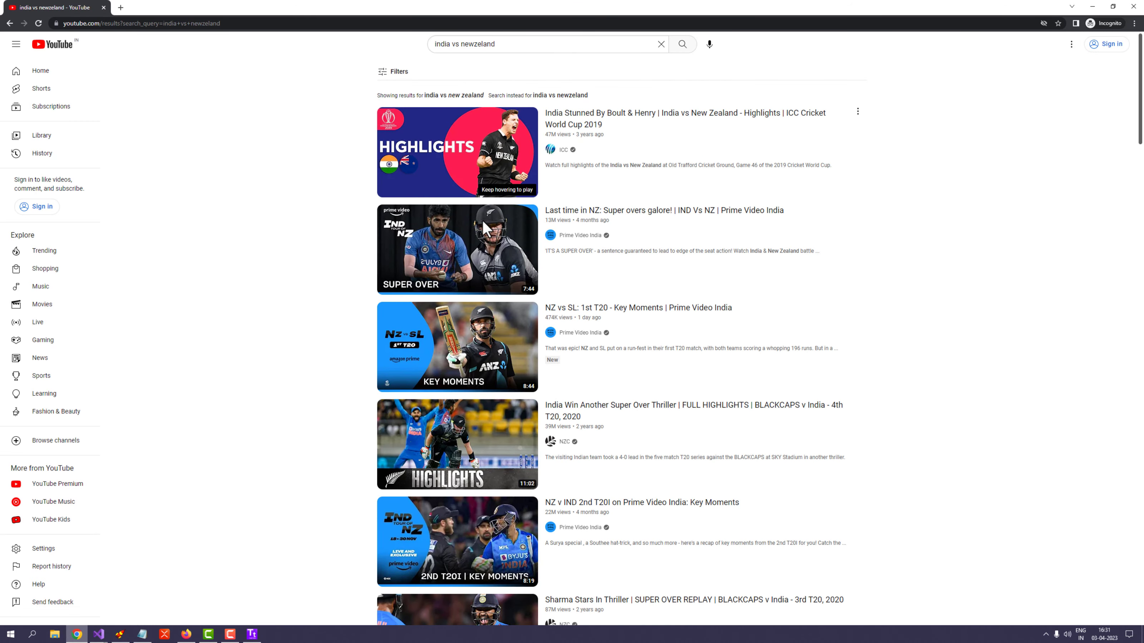
{"action": "scroll", "coordinate": [608, 228], "scroll_direction": "down", "scroll_amount": 2}
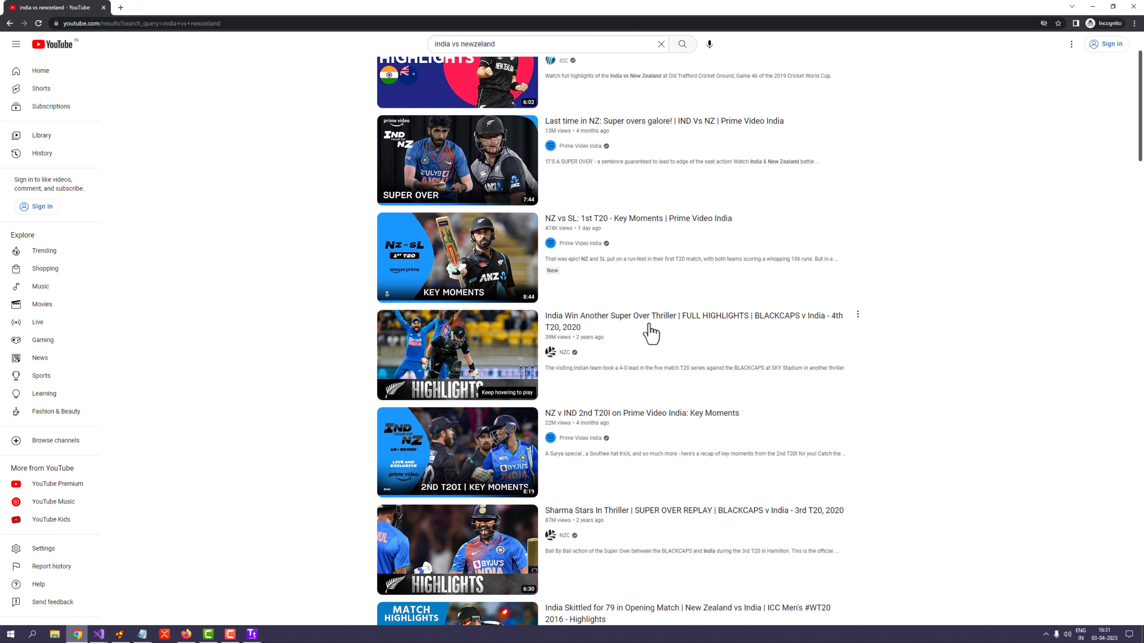
{"action": "scroll", "coordinate": [651, 334], "scroll_direction": "up", "scroll_amount": 2}
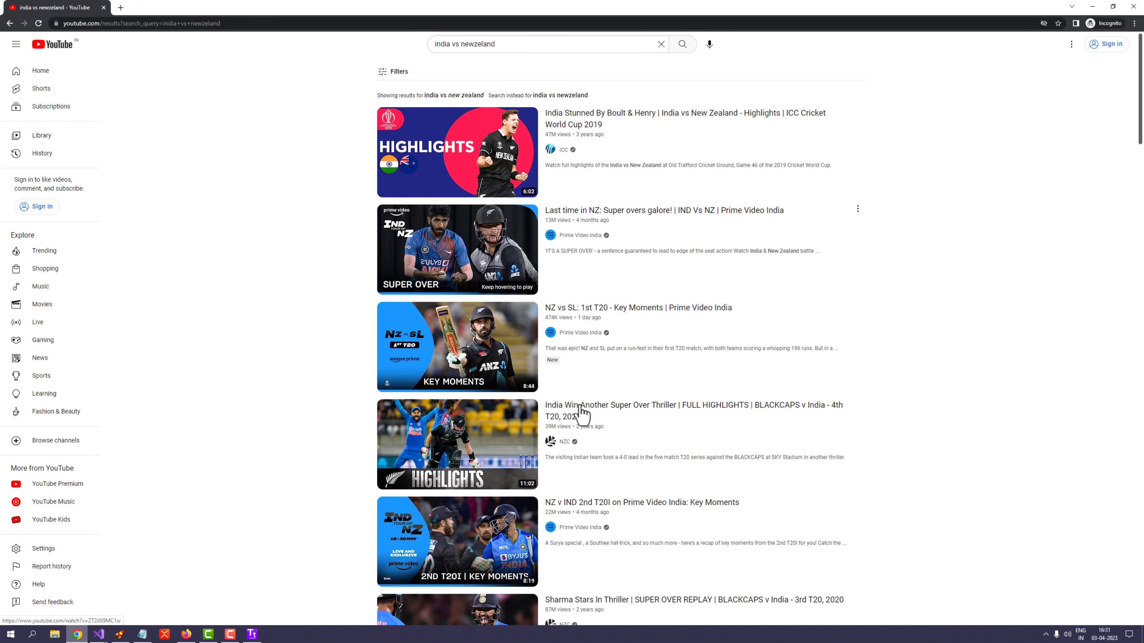
{"action": "left_click", "coordinate": [78, 635]}
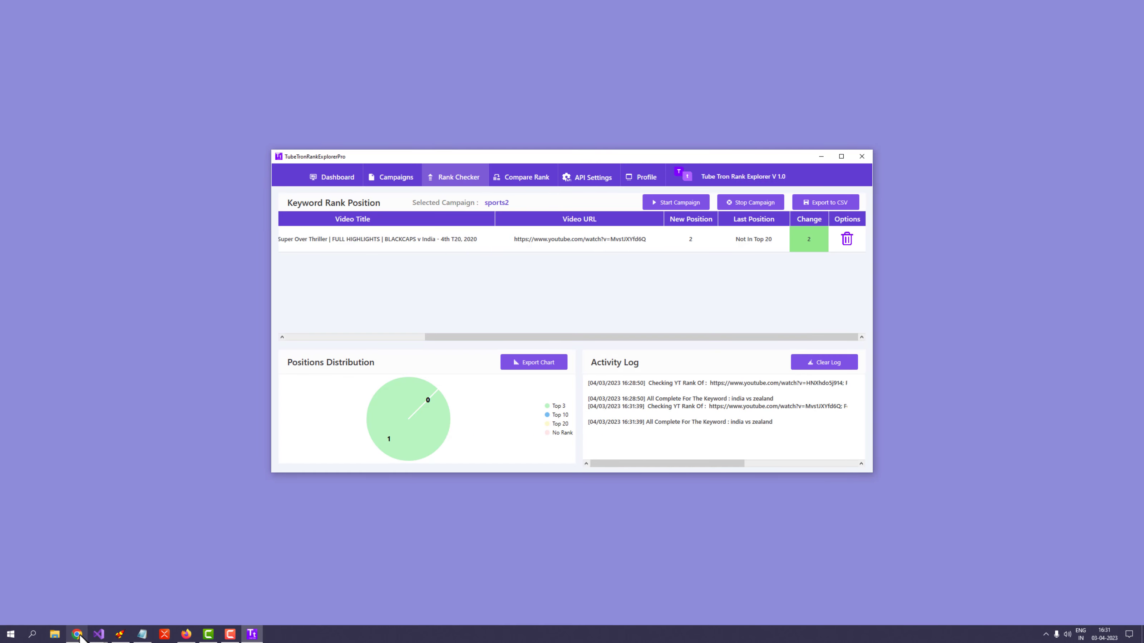
{"action": "left_click", "coordinate": [78, 635]}
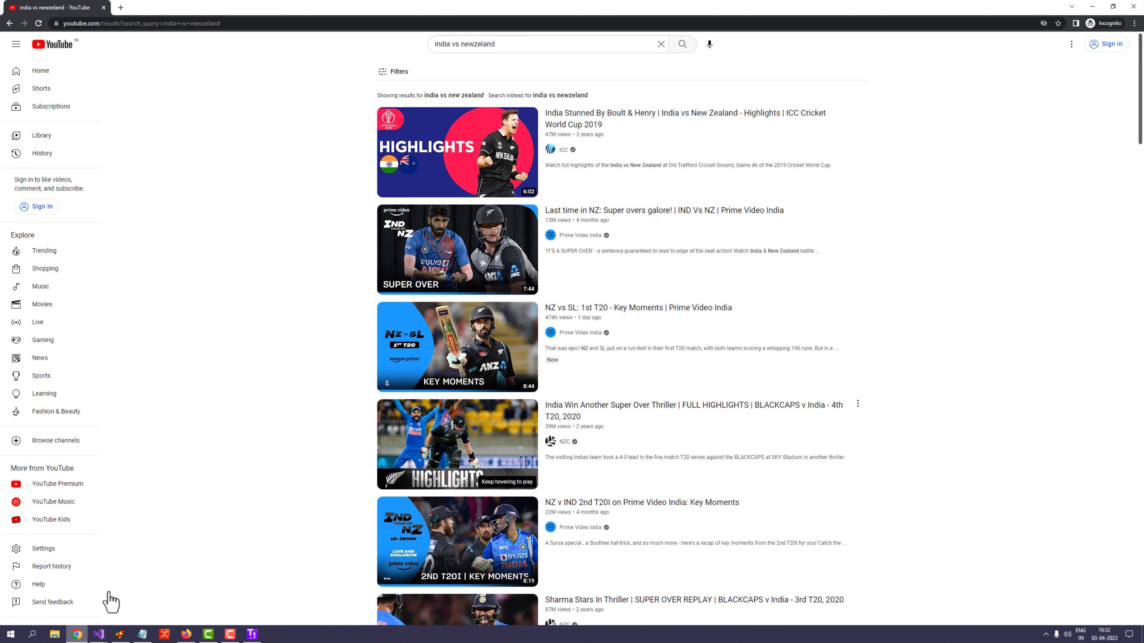
{"action": "left_click", "coordinate": [77, 634]}
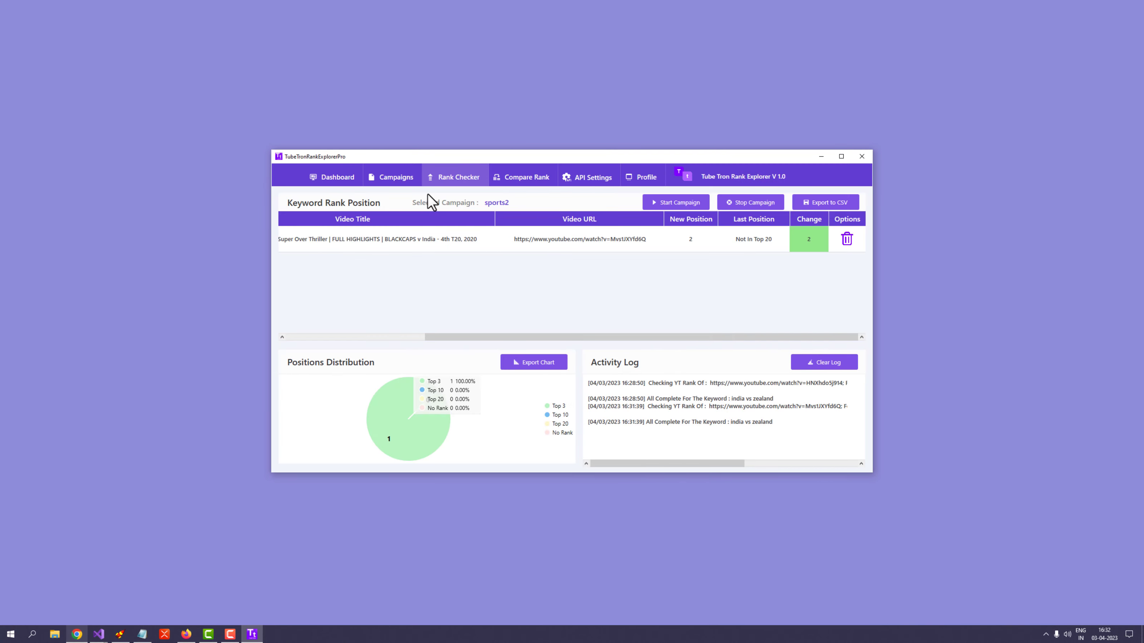
{"action": "left_click", "coordinate": [409, 185]}
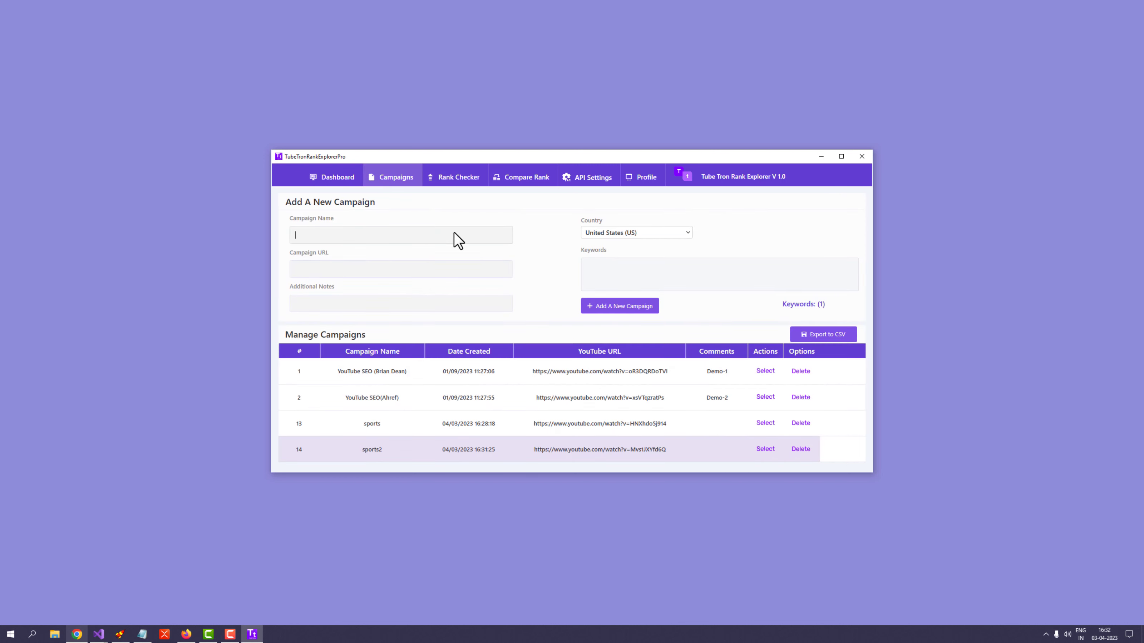
Step: Set the new campaign's country to India (IN)
{"action": "left_click", "coordinate": [621, 233]}
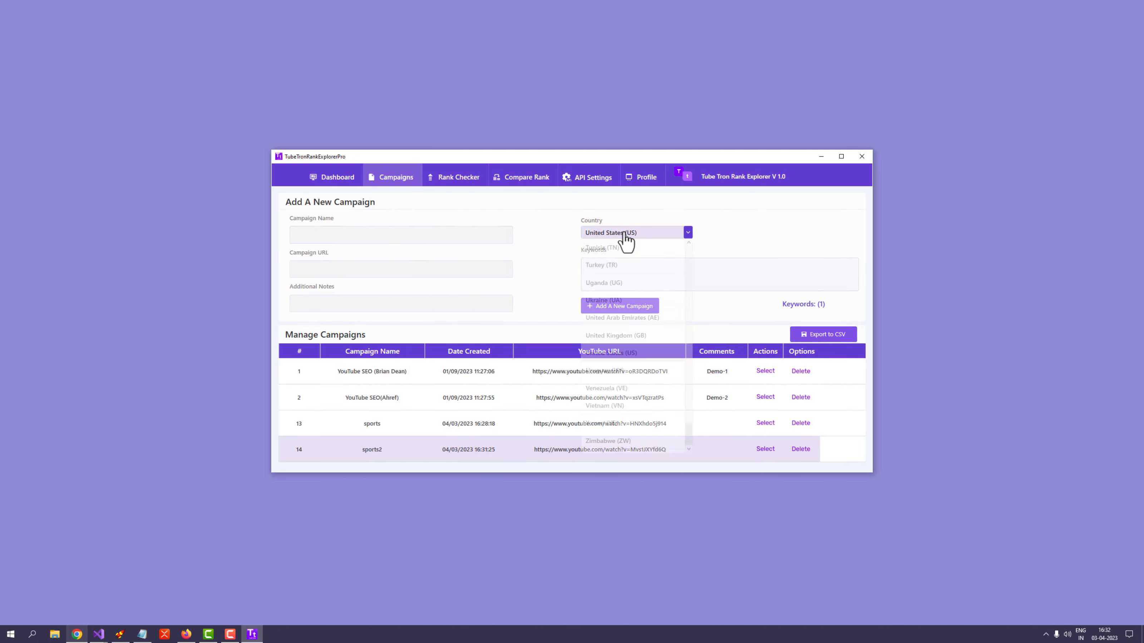
{"action": "scroll", "coordinate": [634, 328], "scroll_direction": "up", "scroll_amount": 7}
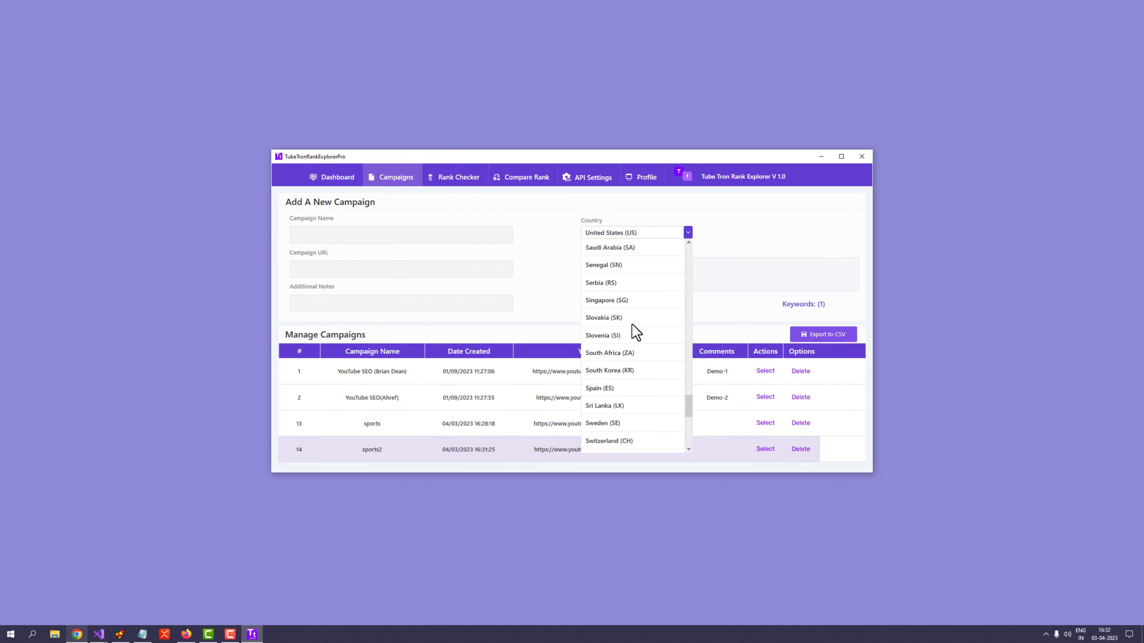
{"action": "scroll", "coordinate": [632, 325], "scroll_direction": "up", "scroll_amount": 8}
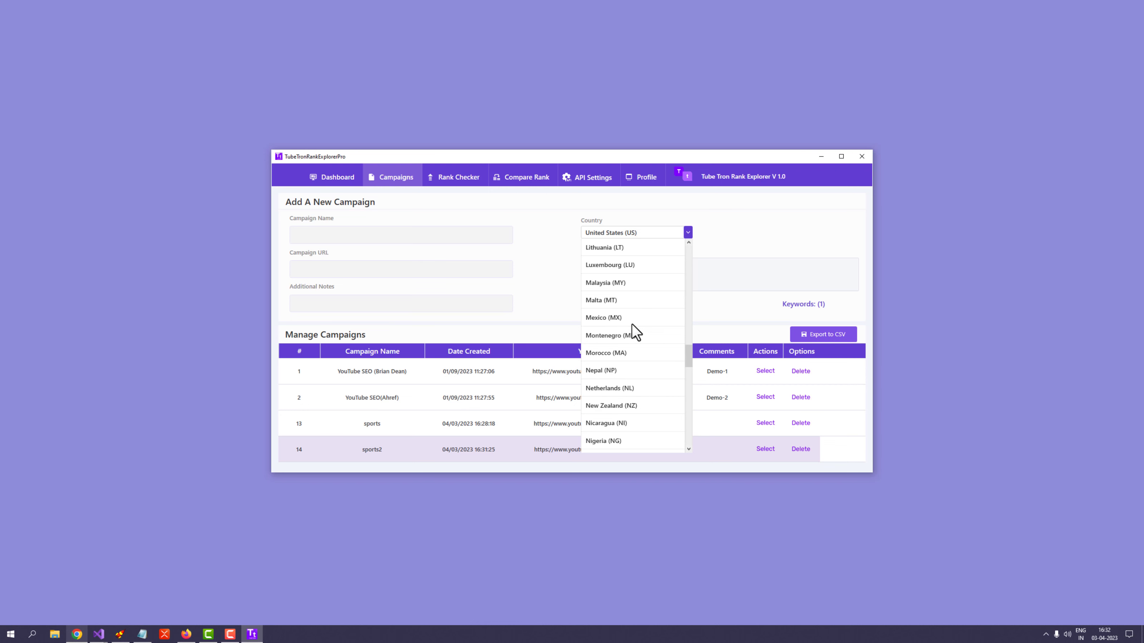
{"action": "scroll", "coordinate": [632, 325], "scroll_direction": "up", "scroll_amount": 4}
{"action": "left_click", "coordinate": [603, 265]}
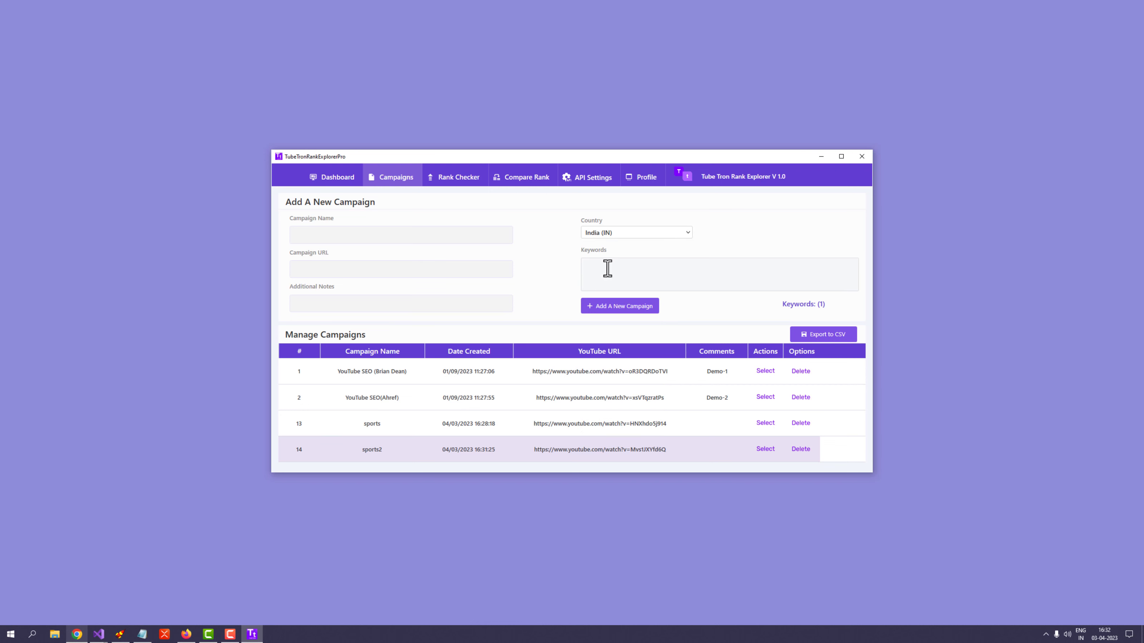
Step: Paste the video URL, name the campaign sports3, and enter keyword 'india vs newzeland'
{"action": "left_click", "coordinate": [368, 237]}
{"action": "right_click", "coordinate": [368, 237]}
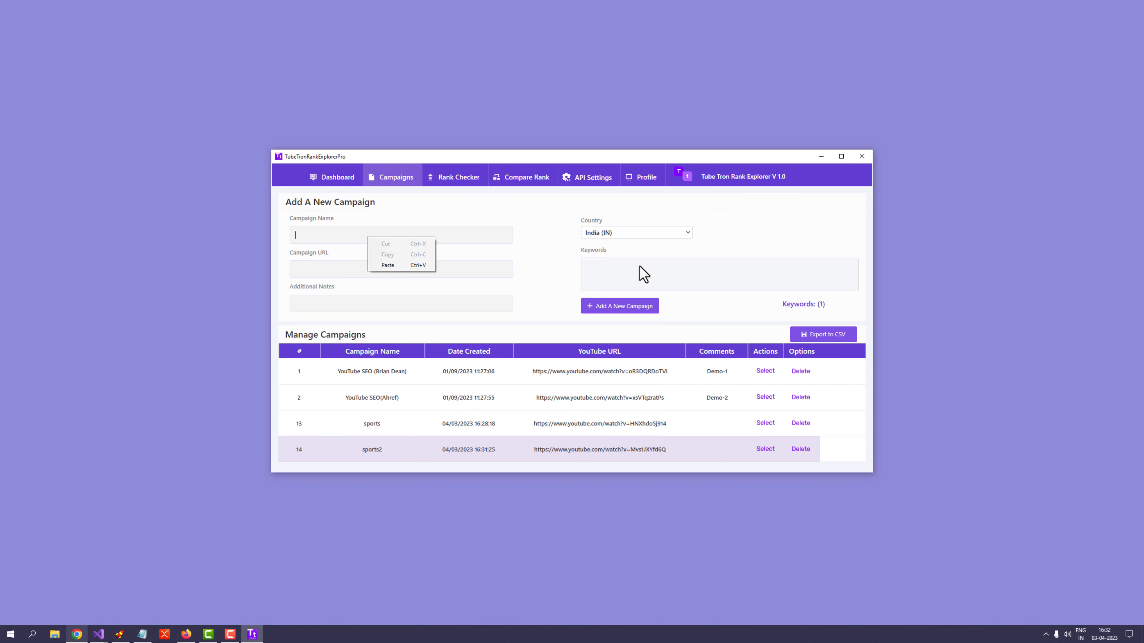
{"action": "left_click", "coordinate": [623, 261]}
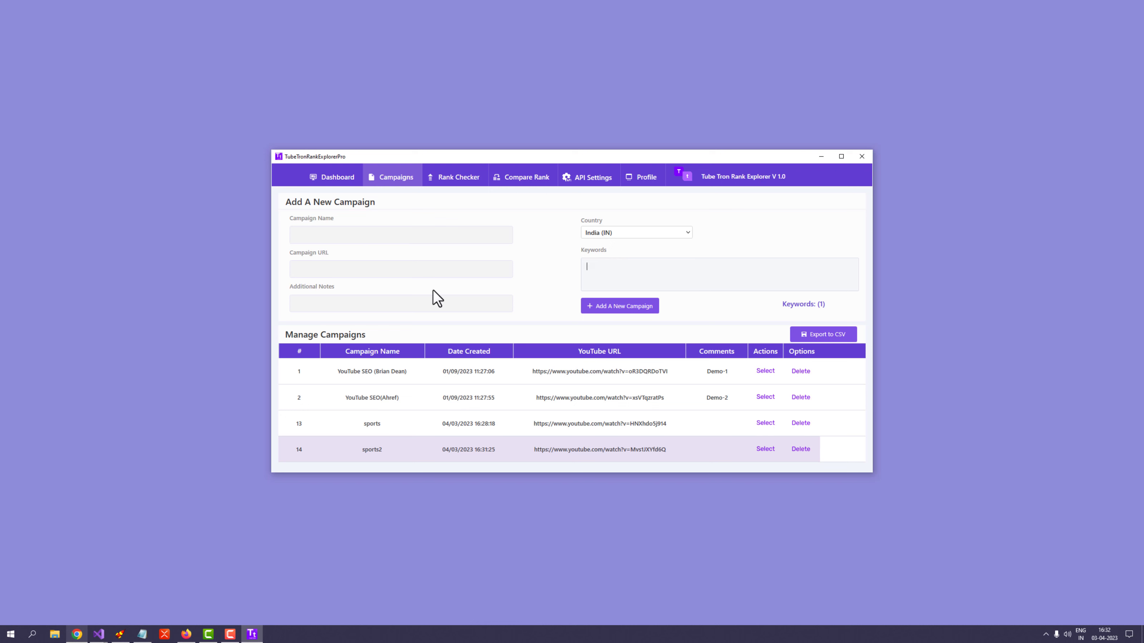
{"action": "right_click", "coordinate": [377, 273]}
{"action": "left_click", "coordinate": [389, 297]}
{"action": "type", "text": "sports3"}
{"action": "type", "text": "wzealand"}
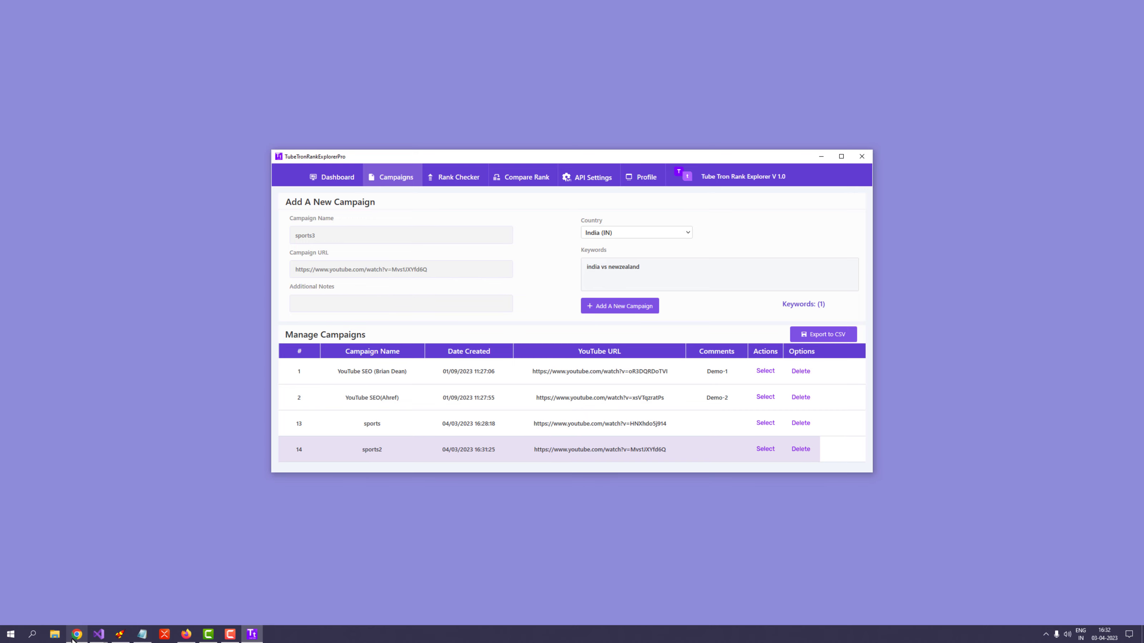
Step: Bring up the YouTube search results and select the misspelled search query
{"action": "left_click", "coordinate": [75, 638]}
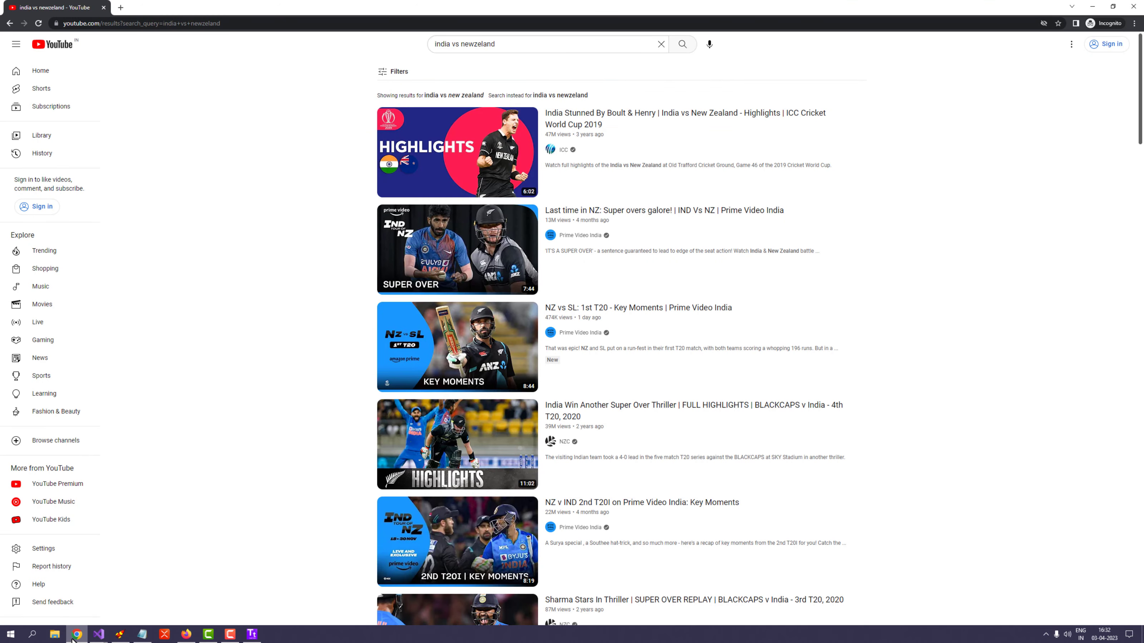
{"action": "left_click", "coordinate": [73, 640]}
{"action": "left_click", "coordinate": [76, 636]}
{"action": "left_click", "coordinate": [482, 43]}
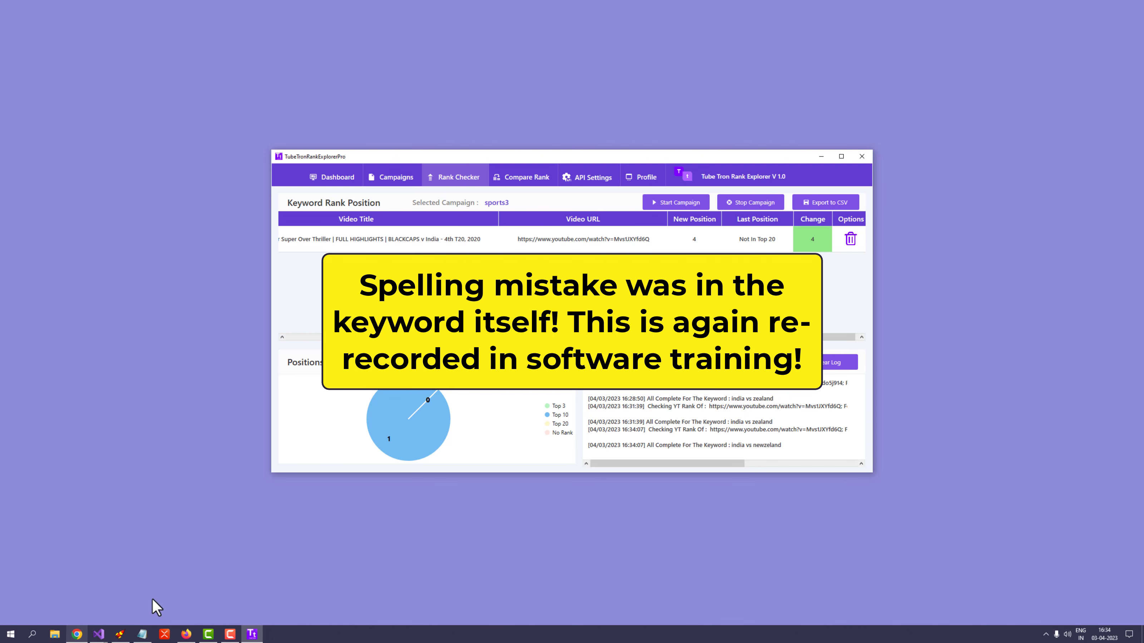
Step: Minimize Chrome and show TubeTron's campaign list with the saved sports3 campaign
{"action": "left_click", "coordinate": [76, 635]}
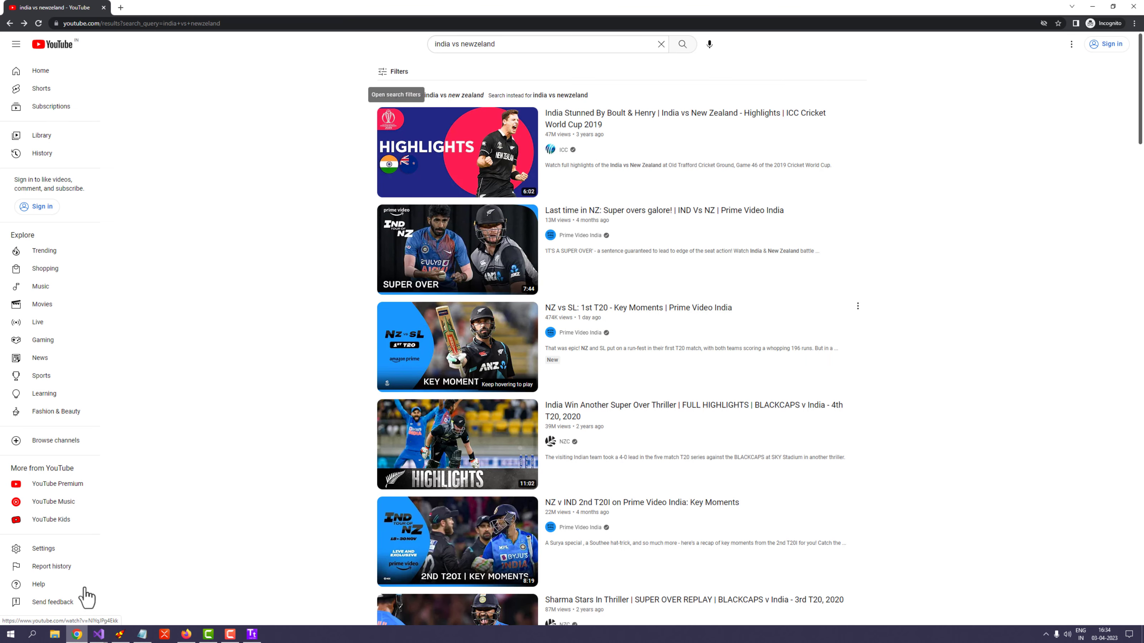
{"action": "left_click", "coordinate": [77, 635]}
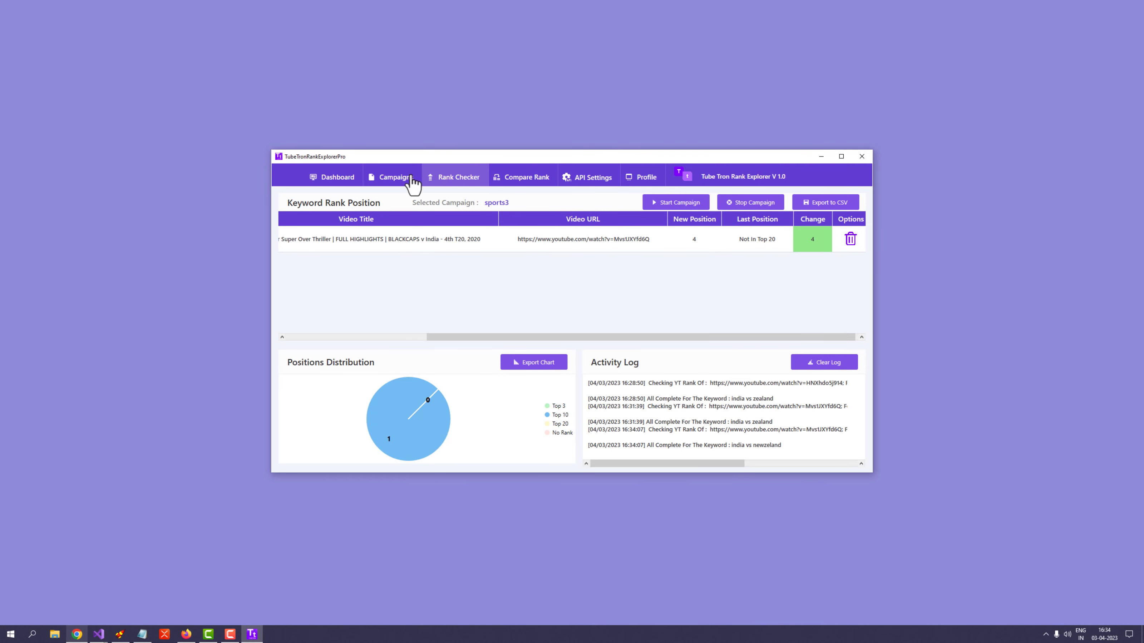
{"action": "left_click", "coordinate": [405, 177]}
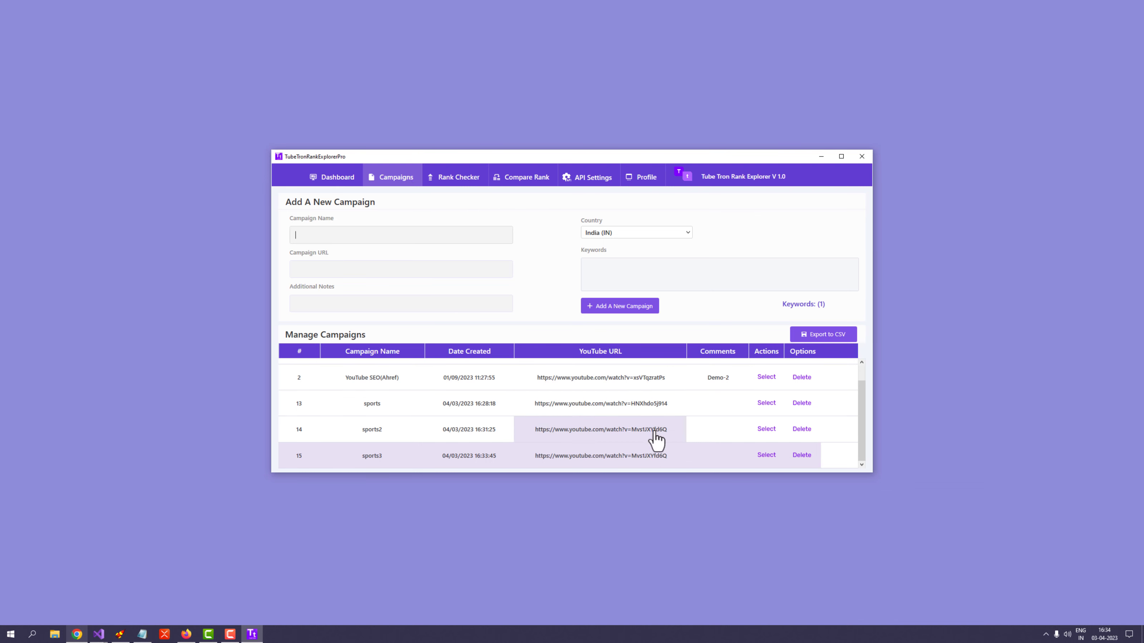
Step: Select sports2 and scroll its results table to review new position 2, last position 2, change 0
{"action": "left_click", "coordinate": [763, 430]}
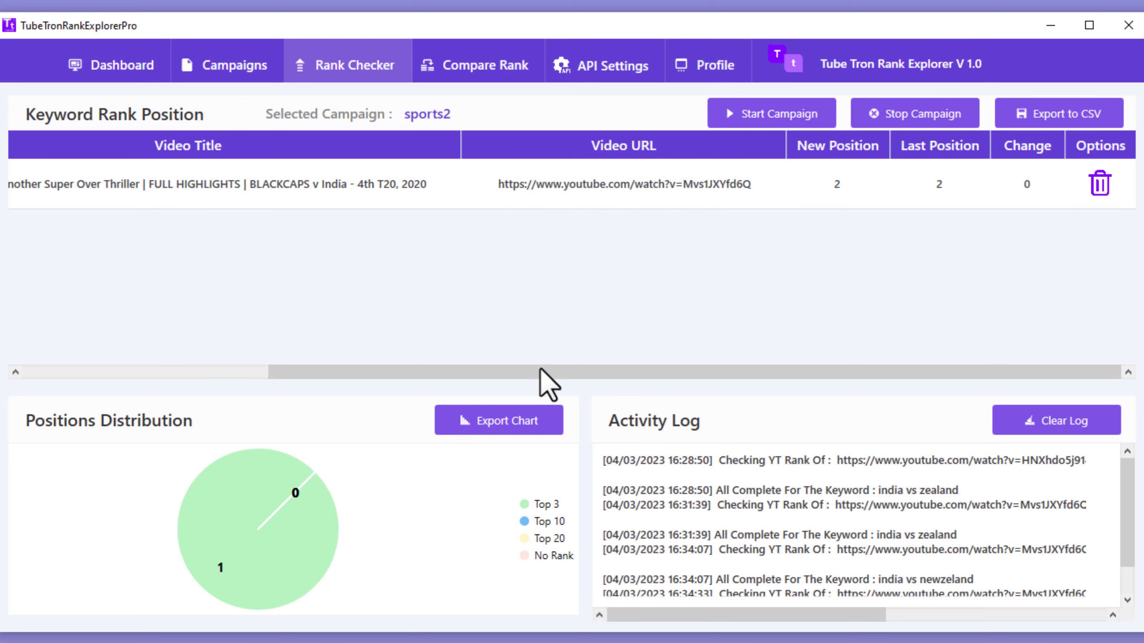
{"action": "left_click_drag", "start_coordinate": [626, 378], "coordinate": [553, 370]}
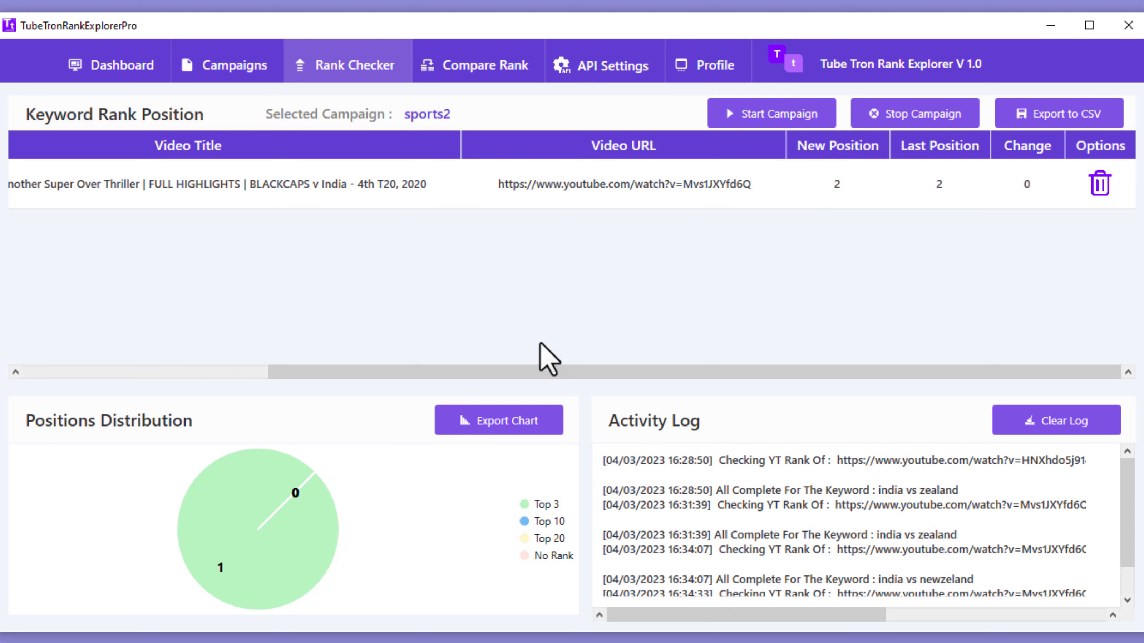
{"action": "mouse_move", "coordinate": [506, 374]}
{"action": "left_mouse_down"}
{"action": "mouse_move", "coordinate": [343, 373]}
{"action": "mouse_move", "coordinate": [493, 375]}
{"action": "left_mouse_up"}
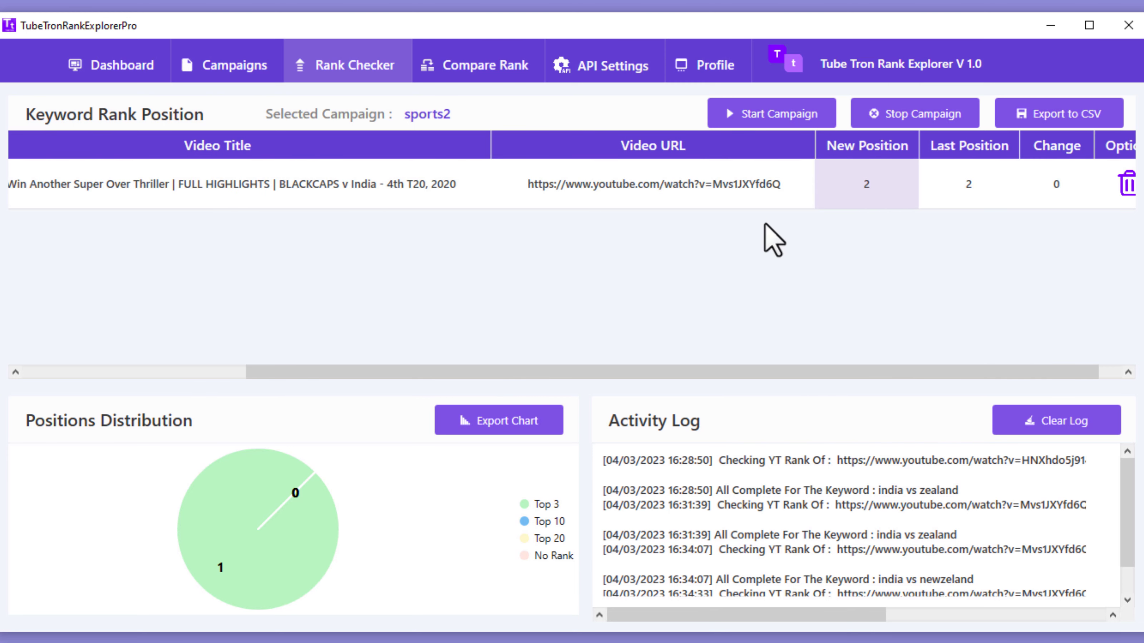
{"action": "left_click_drag", "start_coordinate": [636, 374], "coordinate": [441, 380]}
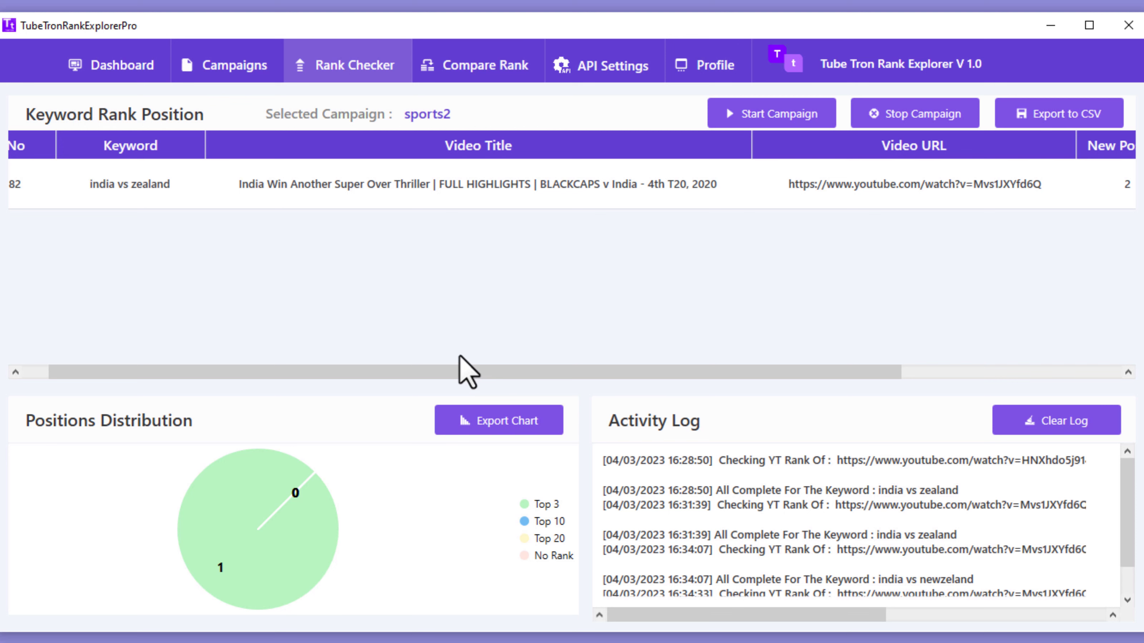
{"action": "left_click_drag", "start_coordinate": [464, 373], "coordinate": [596, 374]}
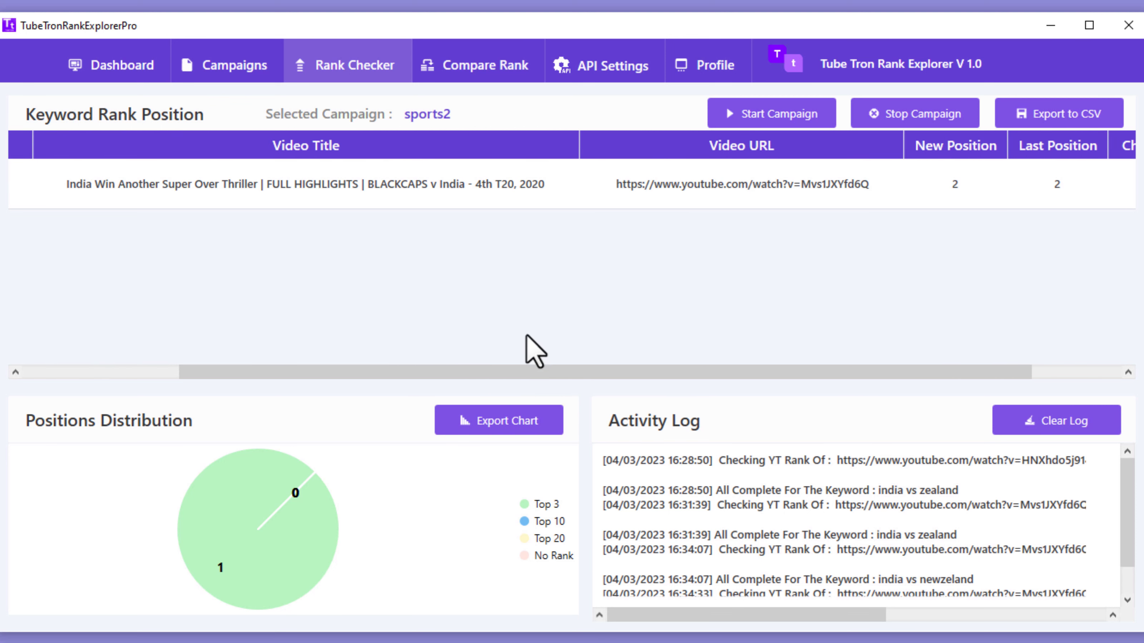
Step: On the Campaigns page, copy the video URL from the Notepad notes
{"action": "left_click", "coordinate": [217, 57]}
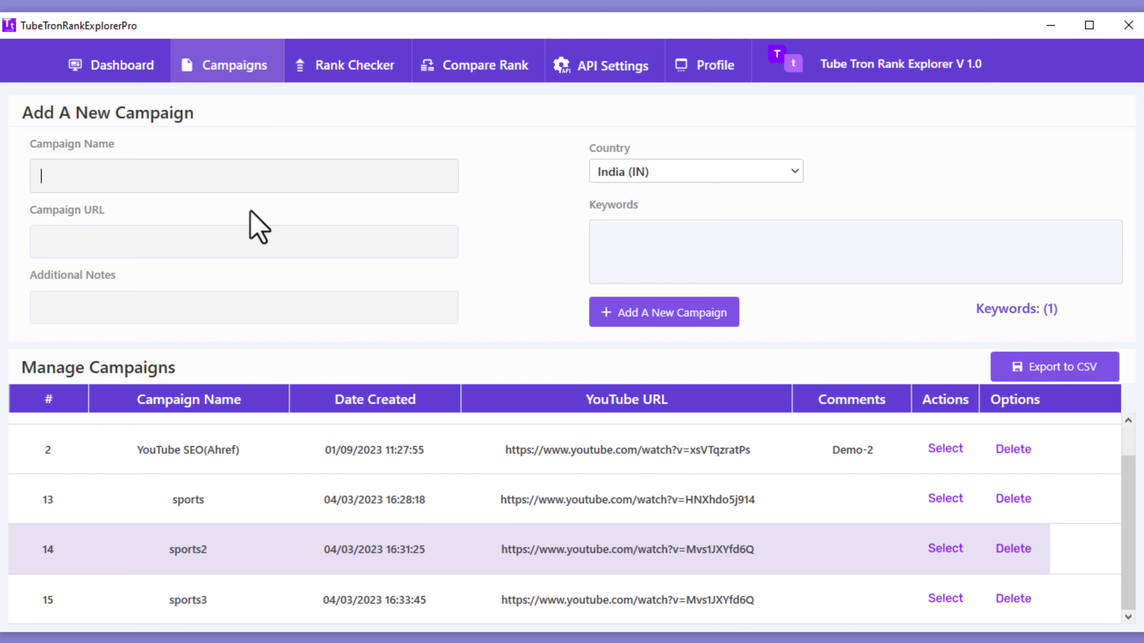
{"action": "left_click", "coordinate": [594, 228]}
{"action": "key", "text": "alt+Tab"}
{"action": "left_click_drag", "start_coordinate": [616, 197], "coordinate": [429, 7]}
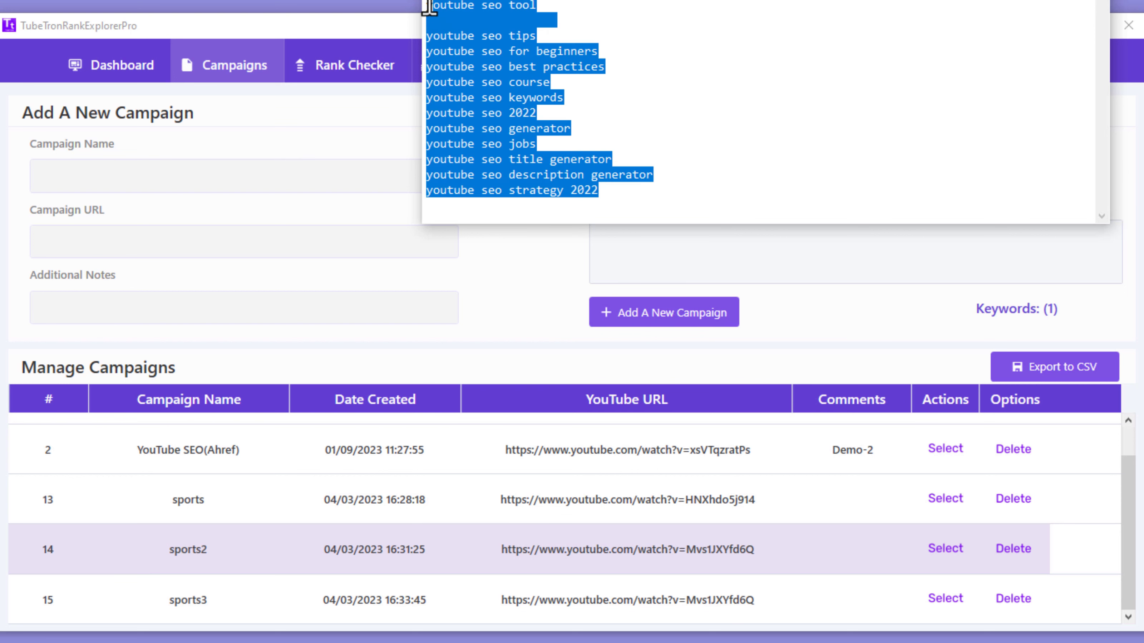
{"action": "left_click", "coordinate": [591, 51]}
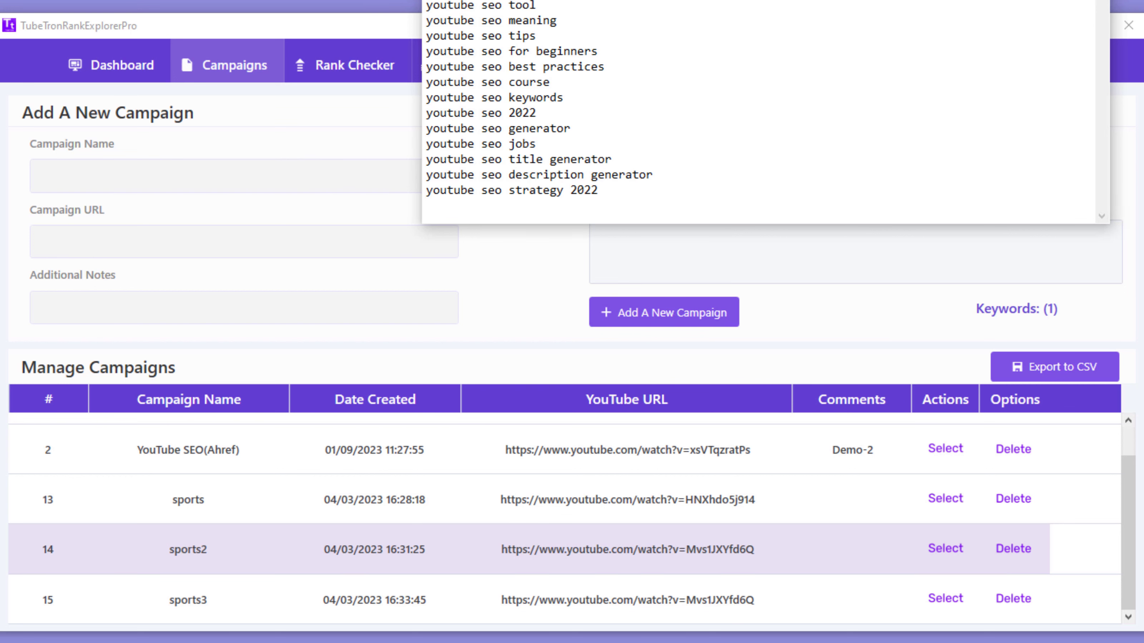
{"action": "right_click", "coordinate": [441, 1]}
{"action": "left_click", "coordinate": [464, 8]}
Step: Paste the video URL into Campaign URL and name the campaign seonew
{"action": "left_click", "coordinate": [110, 241]}
{"action": "right_click", "coordinate": [108, 246]}
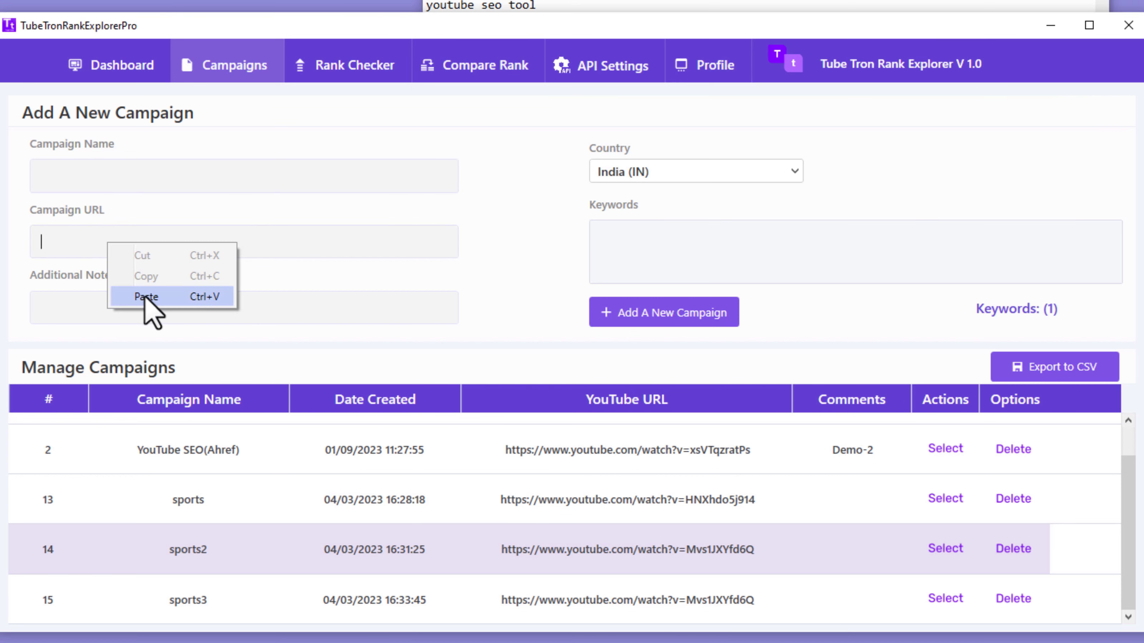
{"action": "left_click", "coordinate": [148, 297]}
{"action": "left_click", "coordinate": [109, 179]}
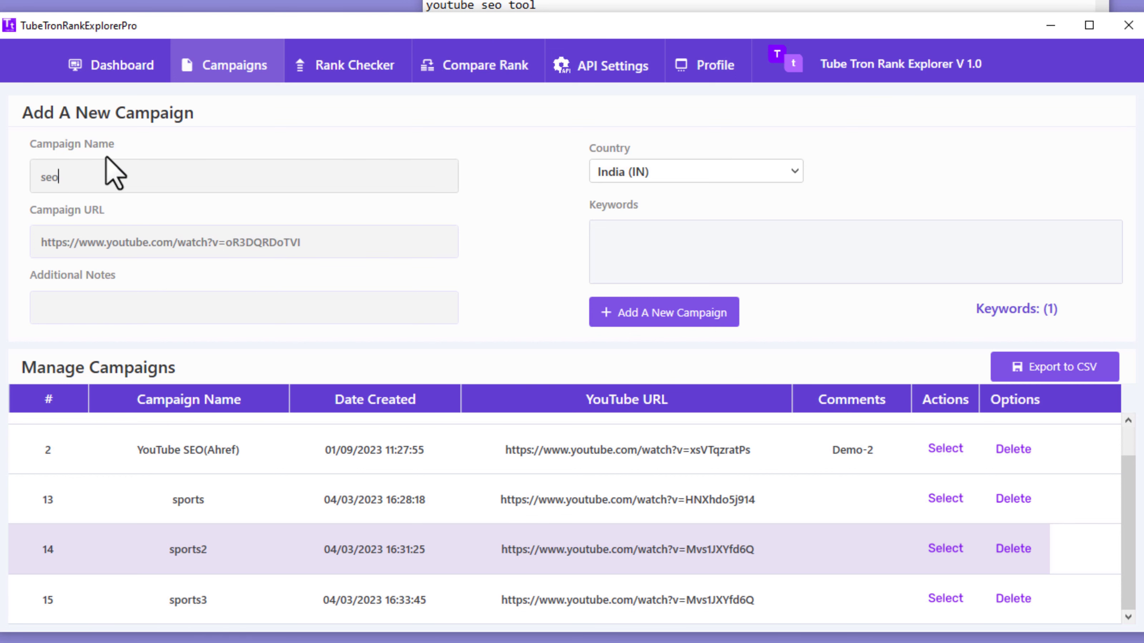
{"action": "type", "text": "seonew"}
Step: Copy the youtube seo keyword lines from Notepad into the Keywords box
{"action": "left_click", "coordinate": [596, 237]}
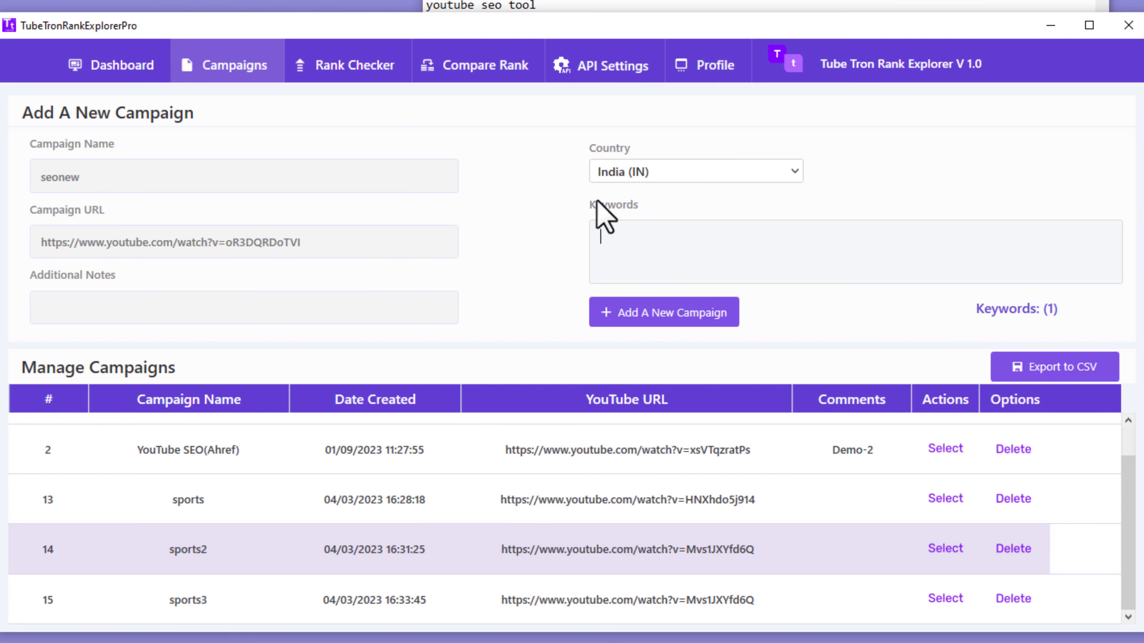
{"action": "left_click", "coordinate": [605, 7]}
{"action": "left_click_drag", "start_coordinate": [603, 190], "coordinate": [412, 5]}
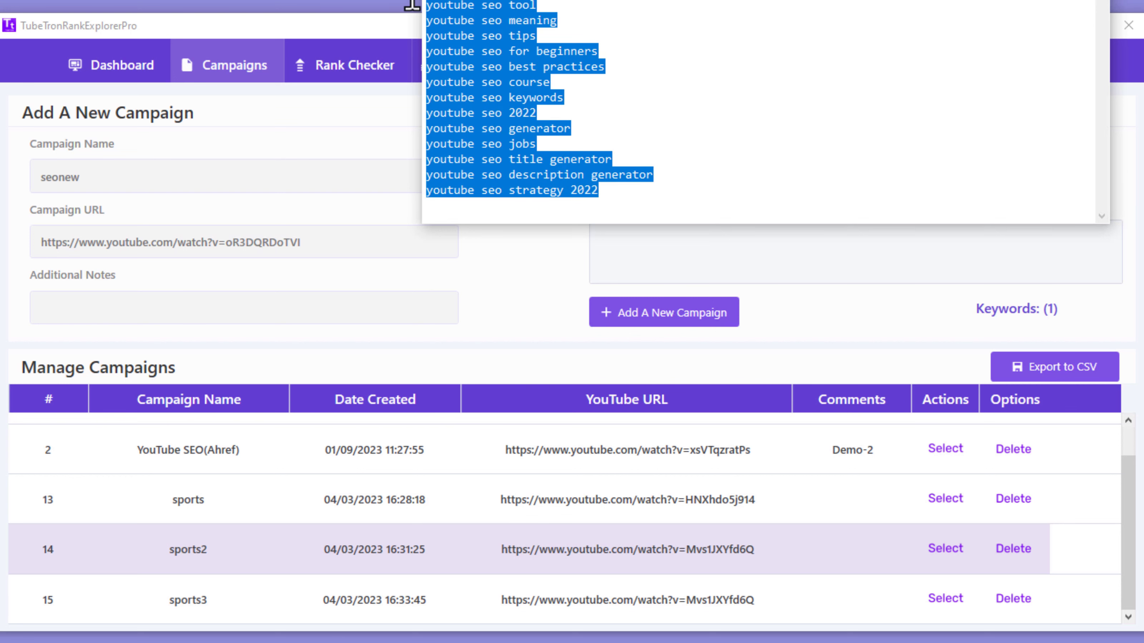
{"action": "right_click", "coordinate": [442, 28]}
{"action": "left_click", "coordinate": [471, 69]}
{"action": "left_click", "coordinate": [631, 237]}
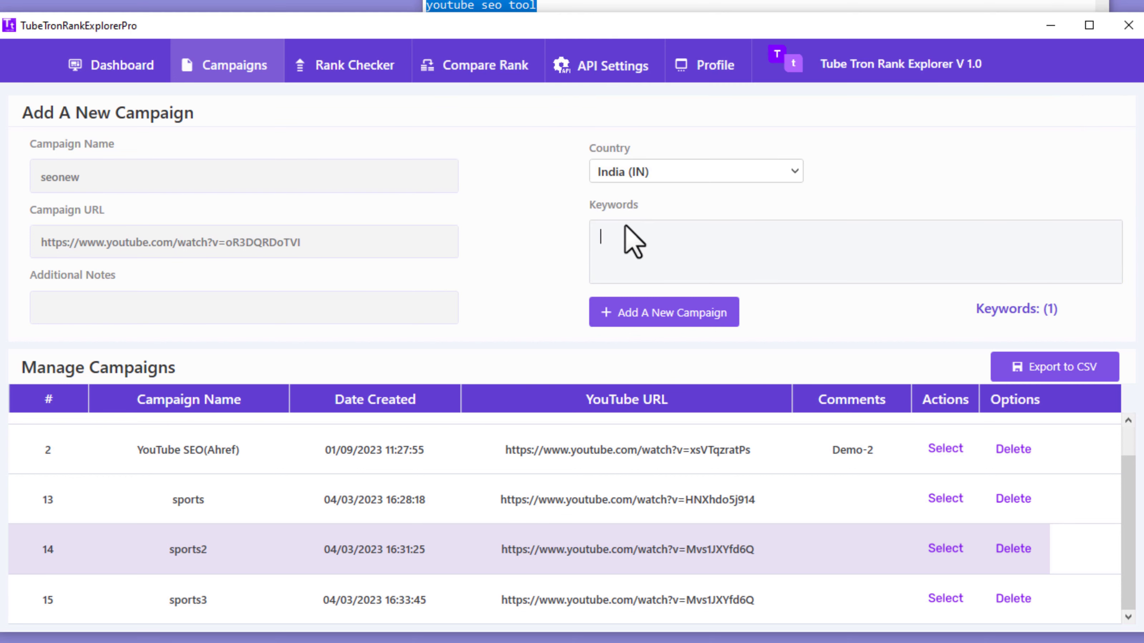
{"action": "right_click", "coordinate": [637, 234]}
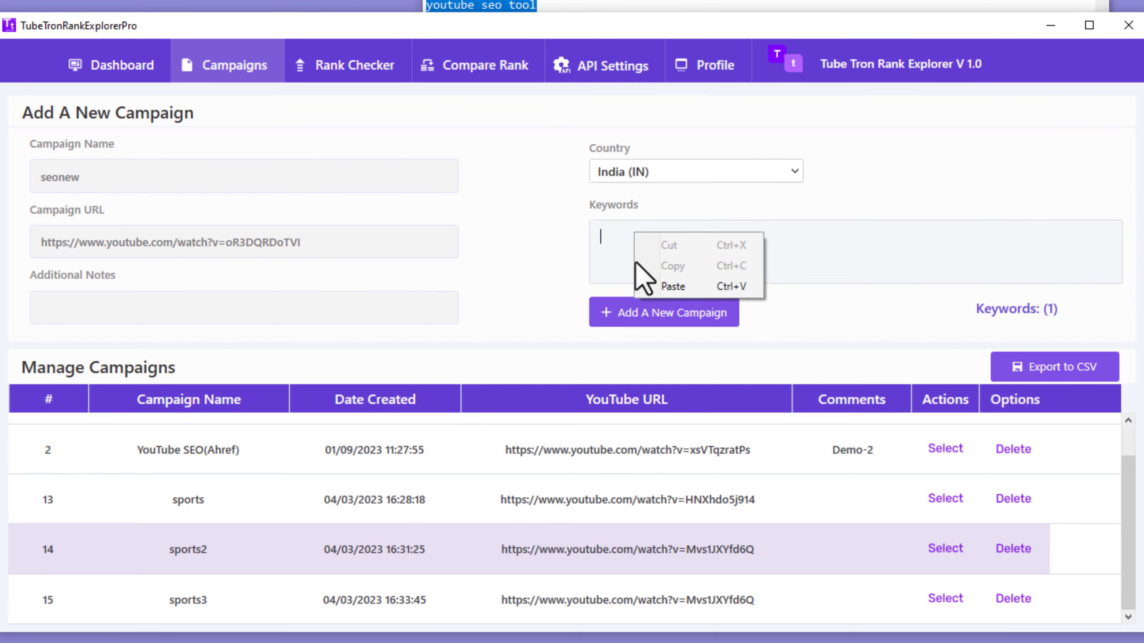
{"action": "left_click", "coordinate": [639, 285]}
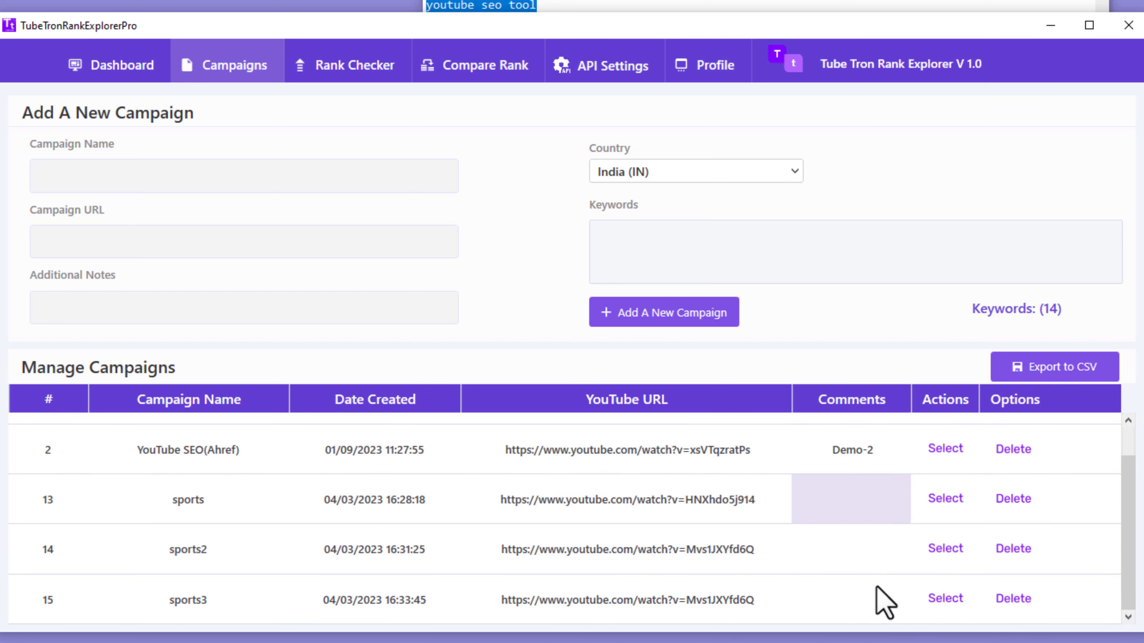
Step: Run the seonew rank check, close the ERROR dialog, and see 'youtube seo' at Not In Top 20
{"action": "left_click", "coordinate": [931, 599]}
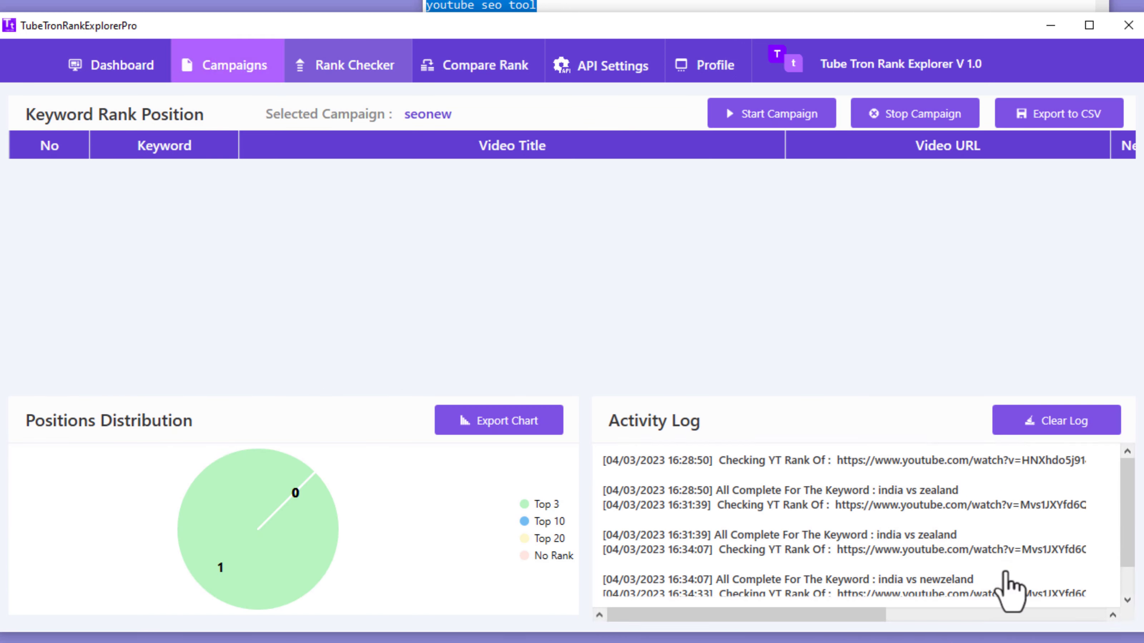
{"action": "left_click", "coordinate": [804, 129]}
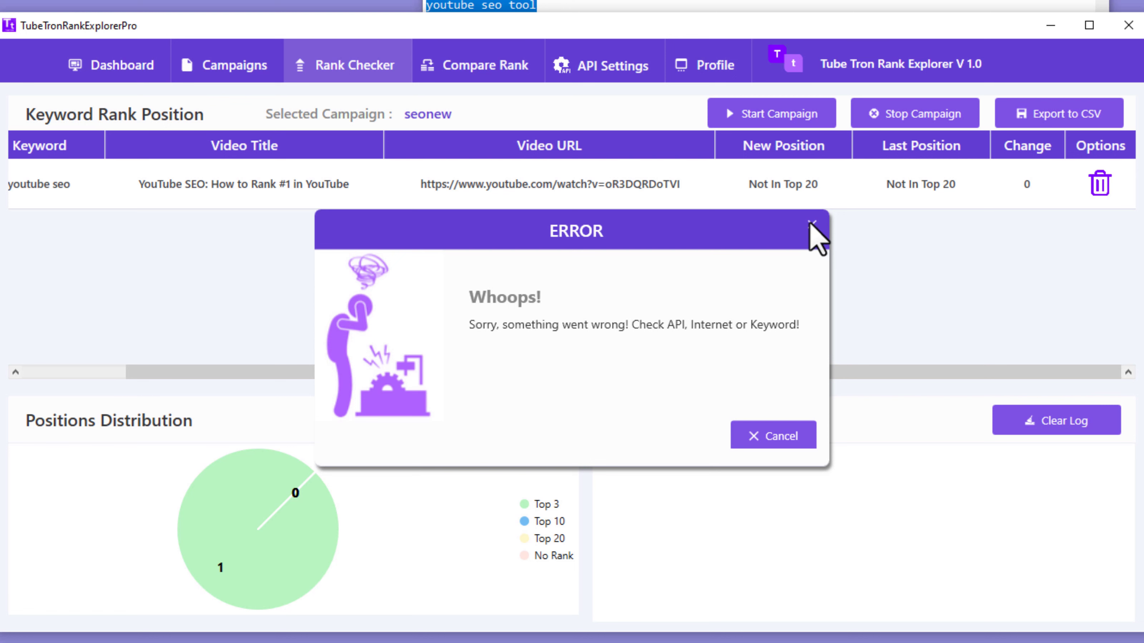
{"action": "left_click", "coordinate": [816, 238]}
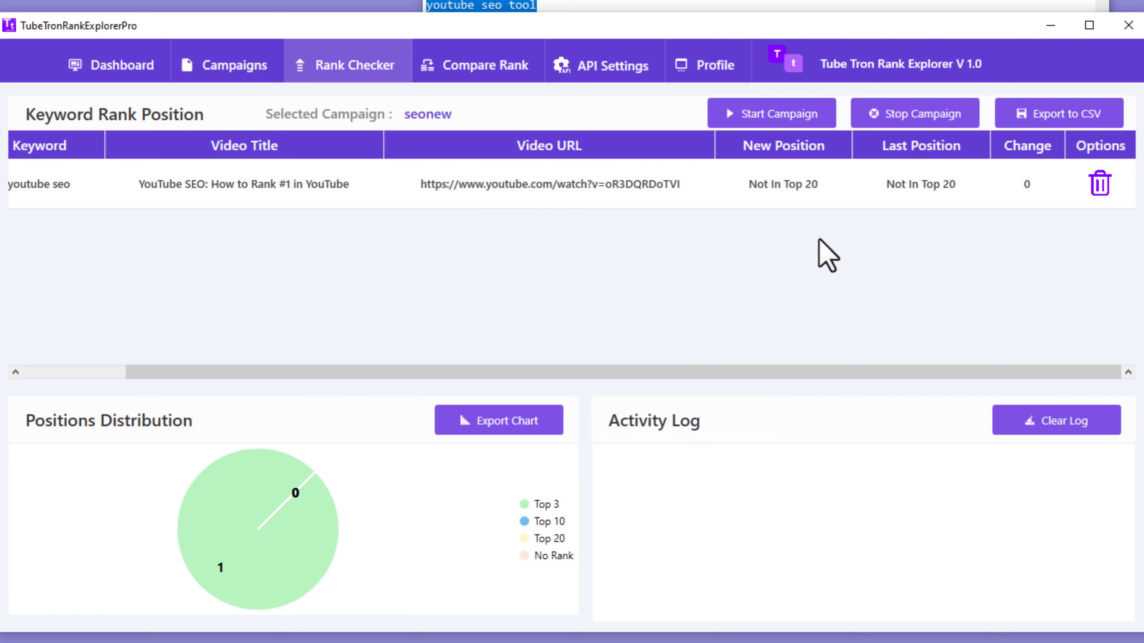
{"action": "left_click_drag", "start_coordinate": [491, 370], "coordinate": [568, 360]}
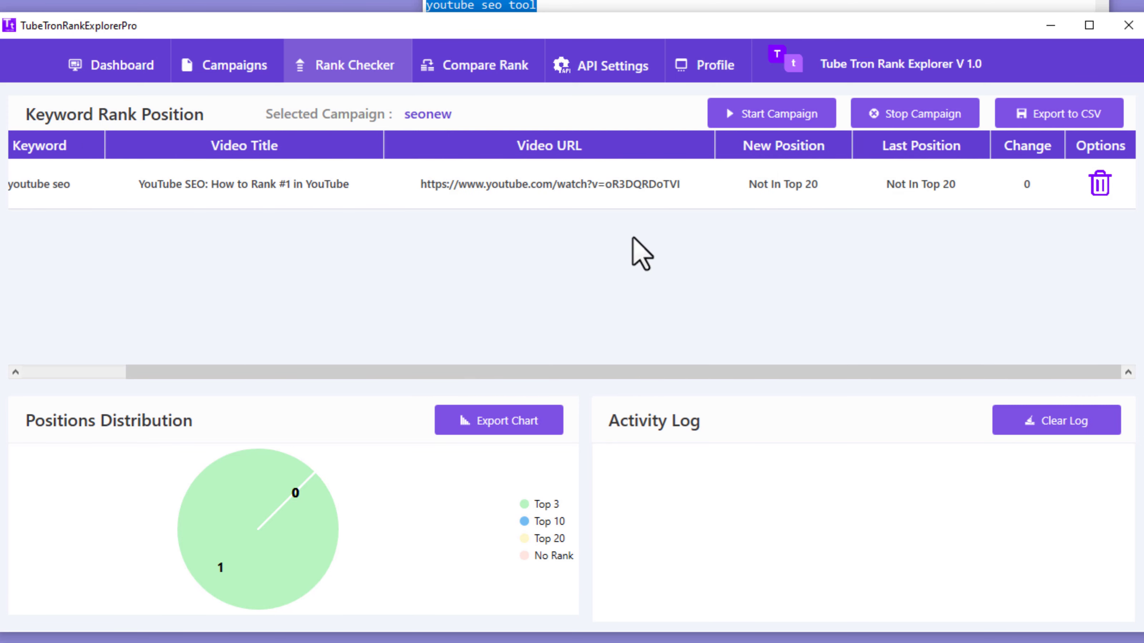
{"action": "mouse_move", "coordinate": [513, 376]}
{"action": "left_mouse_down"}
{"action": "mouse_move", "coordinate": [352, 376]}
{"action": "mouse_move", "coordinate": [478, 368]}
{"action": "mouse_move", "coordinate": [353, 368]}
{"action": "mouse_move", "coordinate": [409, 363]}
{"action": "mouse_move", "coordinate": [483, 370]}
{"action": "mouse_move", "coordinate": [360, 391]}
{"action": "mouse_move", "coordinate": [374, 377]}
{"action": "mouse_move", "coordinate": [480, 379]}
{"action": "mouse_move", "coordinate": [338, 383]}
{"action": "mouse_move", "coordinate": [444, 375]}
{"action": "mouse_move", "coordinate": [379, 378]}
{"action": "mouse_move", "coordinate": [360, 393]}
{"action": "mouse_move", "coordinate": [529, 370]}
{"action": "left_mouse_up"}
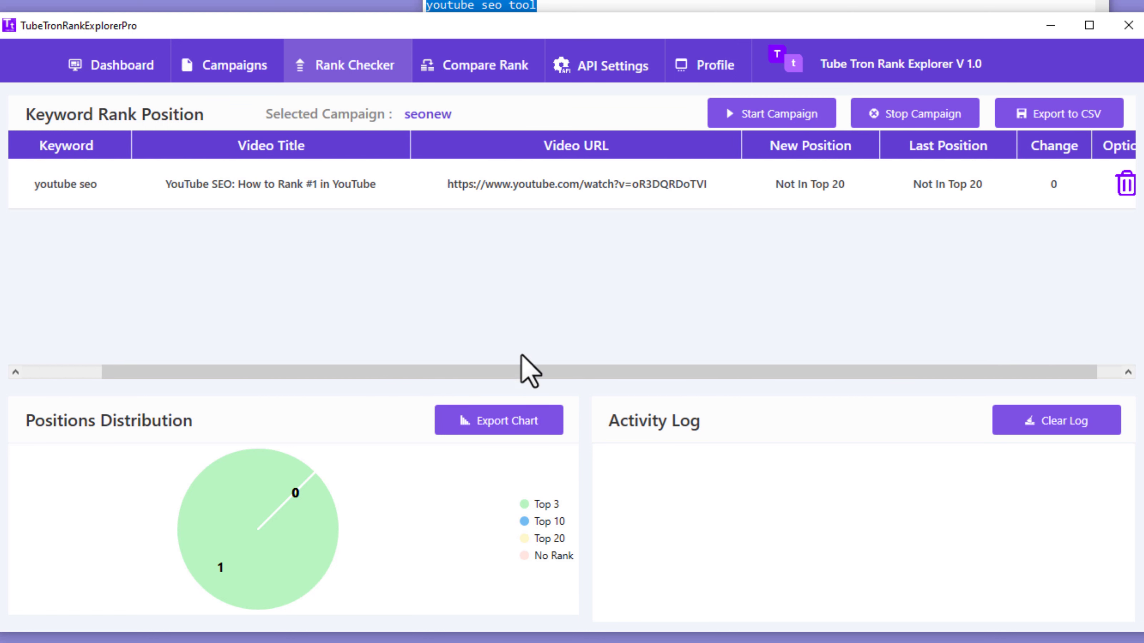
Step: Delete the stored YouTube API key and account details in API Settings
{"action": "left_click", "coordinate": [609, 75]}
{"action": "left_click_drag", "start_coordinate": [894, 373], "coordinate": [616, 374]}
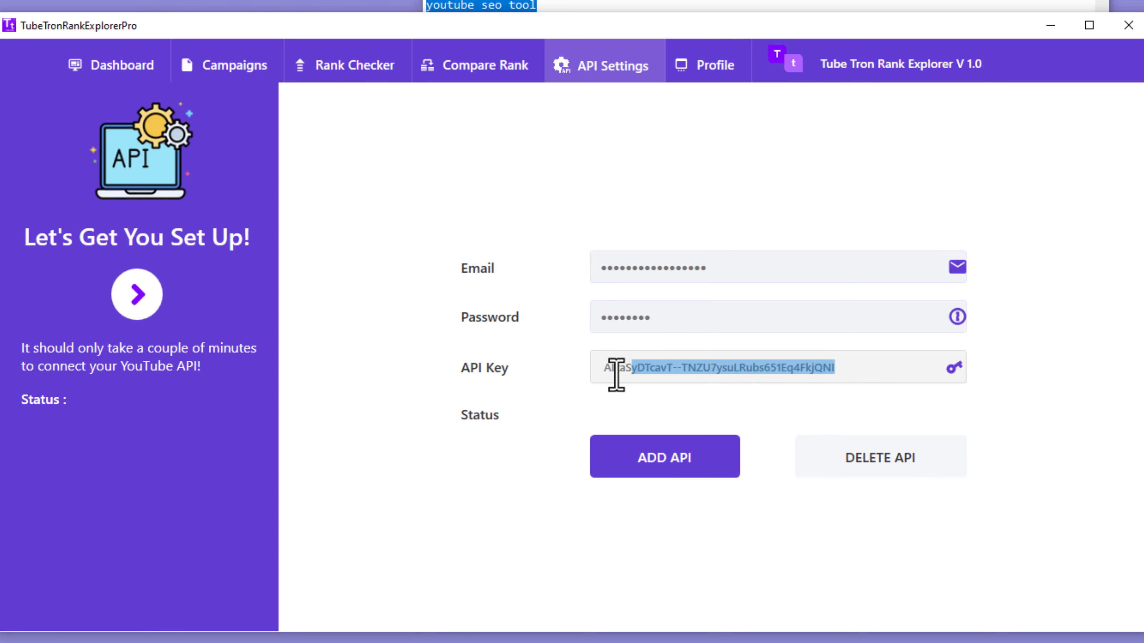
{"action": "left_click", "coordinate": [849, 371]}
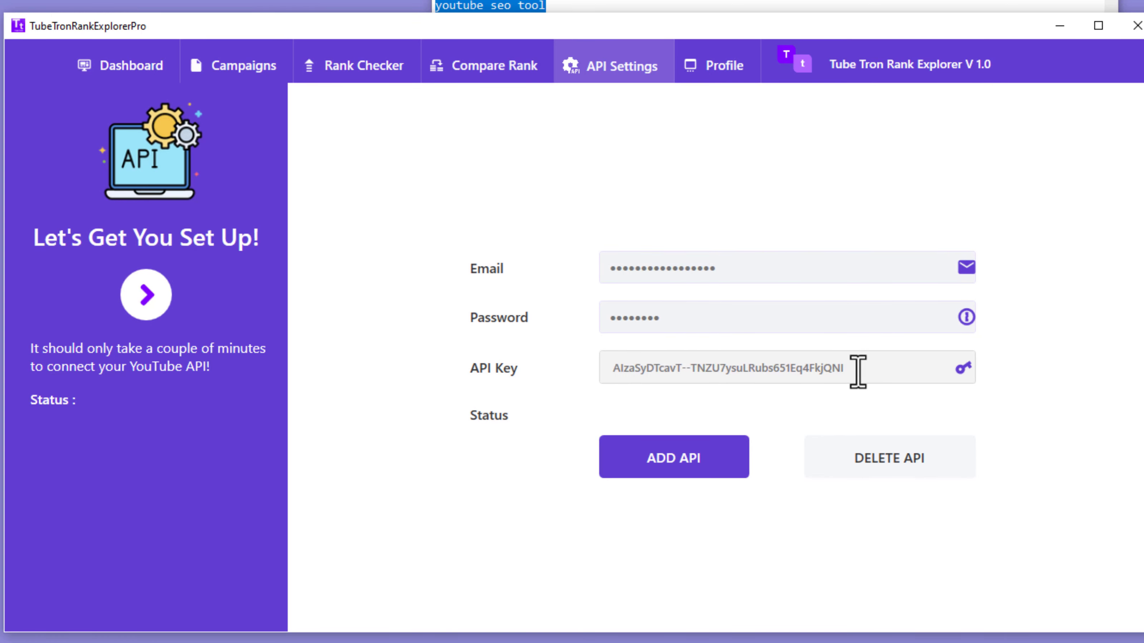
{"action": "left_click", "coordinate": [880, 469]}
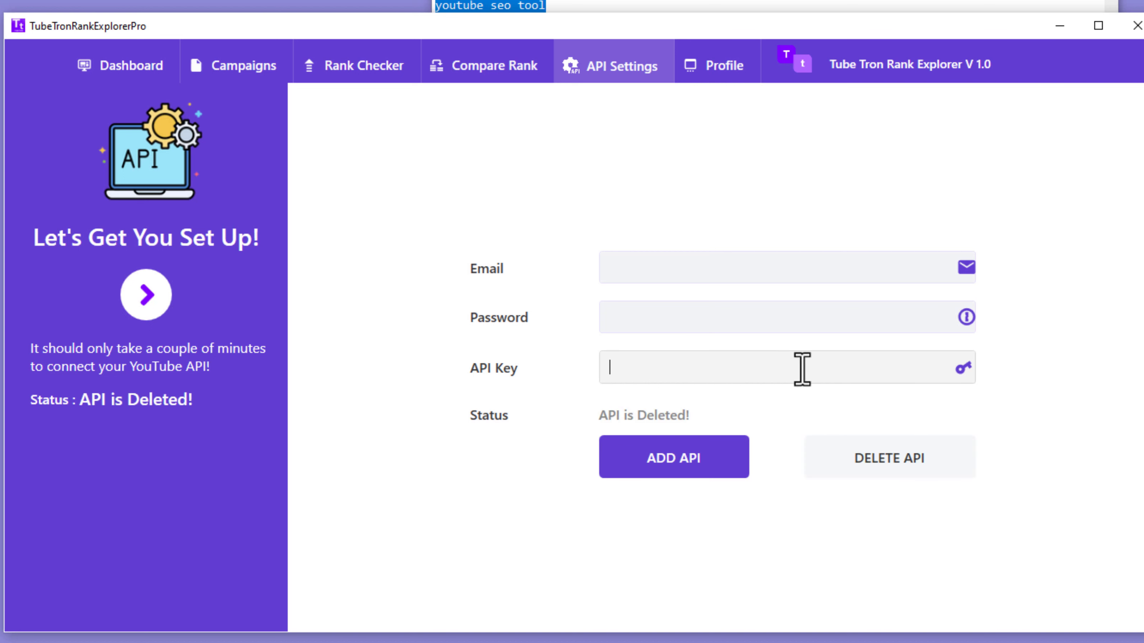
Step: Paste the new API key, fill in the account e-mail and password, and add the API
{"action": "key", "text": "ctrl+v"}
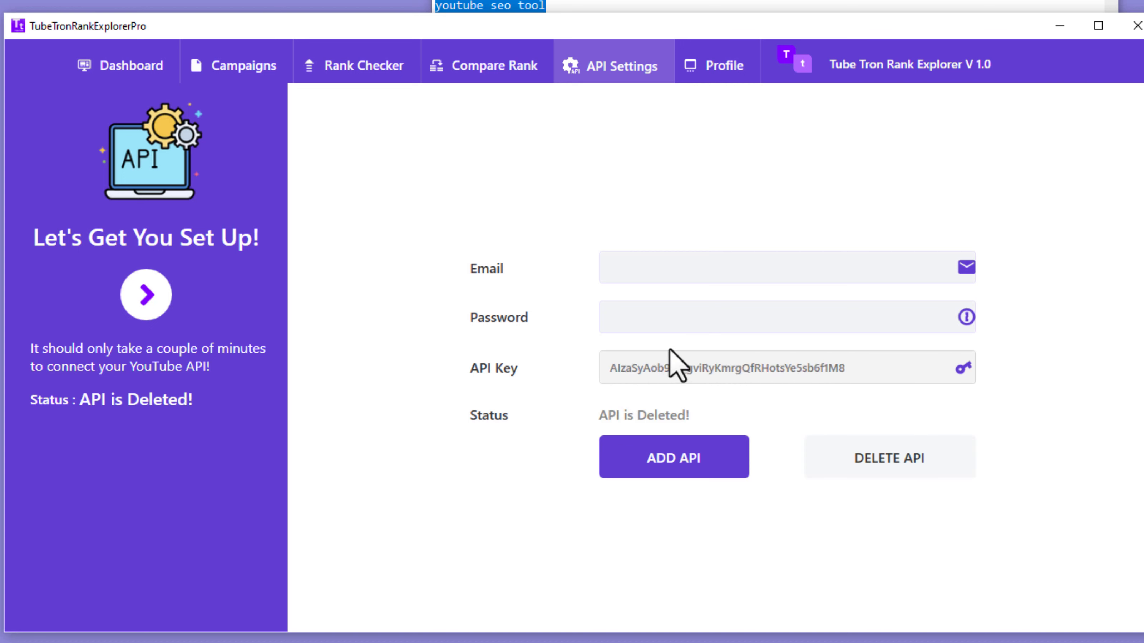
{"action": "left_click", "coordinate": [643, 326]}
{"action": "type", "text": "•••••"}
{"action": "left_click", "coordinate": [638, 277]}
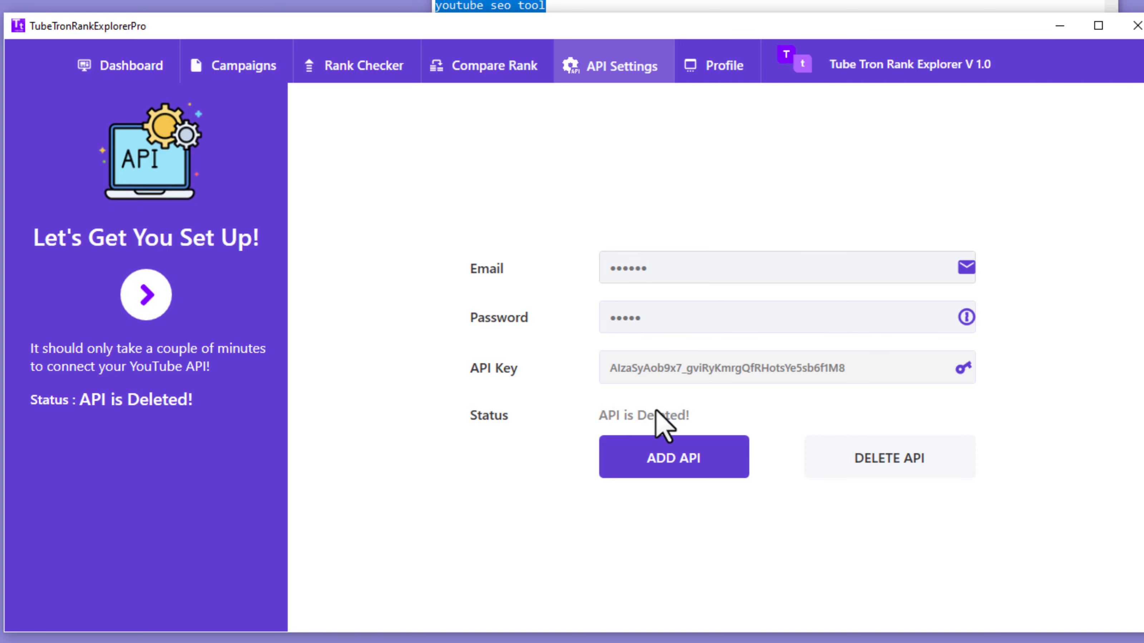
{"action": "left_click", "coordinate": [634, 458]}
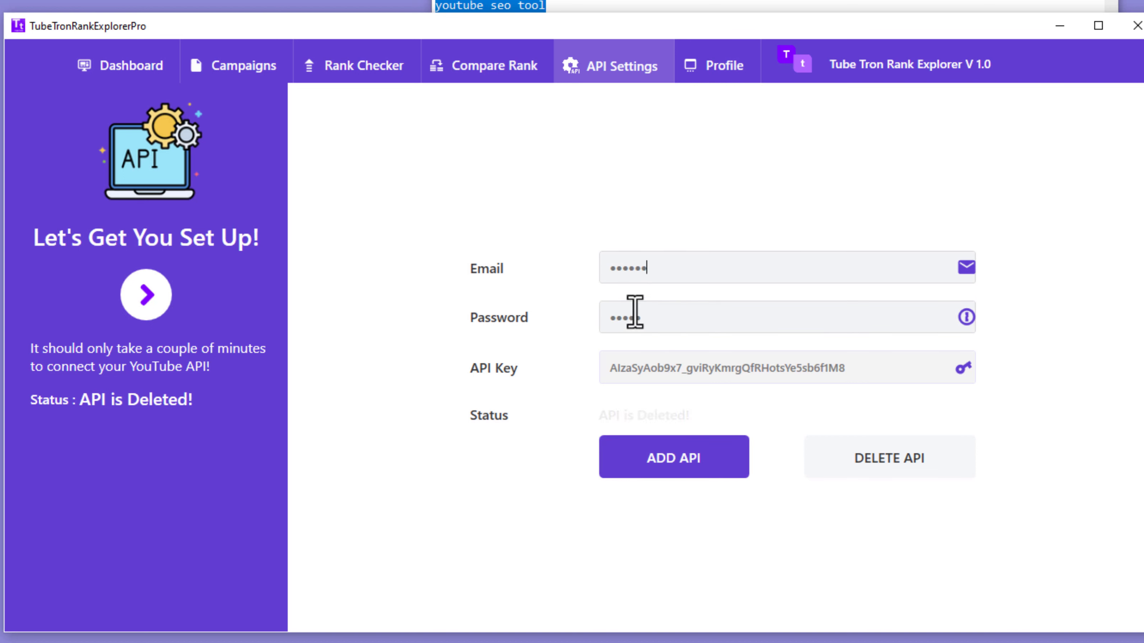
{"action": "left_click", "coordinate": [669, 466]}
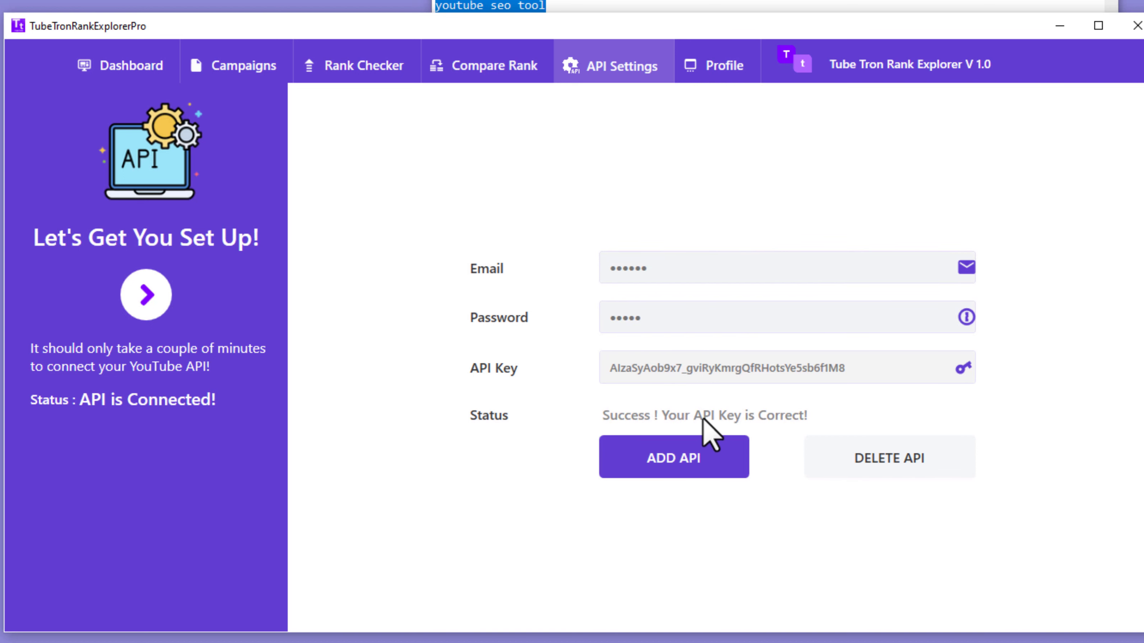
Step: Select seonew so Rank Checker lists youtube seo through youtube seo tips, all Not In Top 20
{"action": "left_click", "coordinate": [360, 77]}
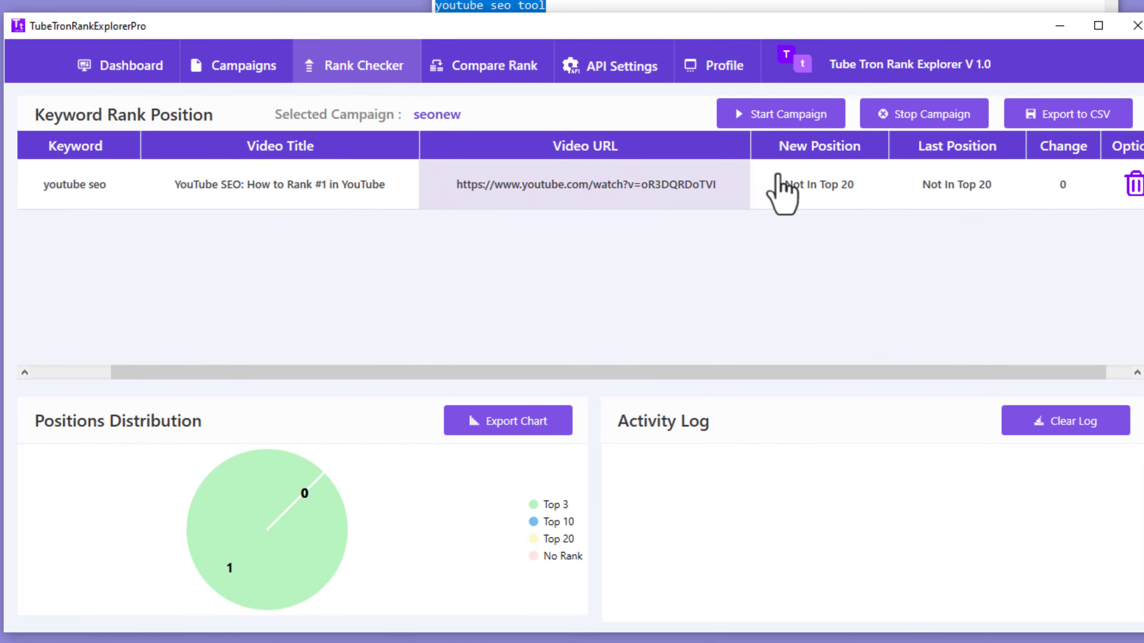
{"action": "left_click", "coordinate": [269, 77]}
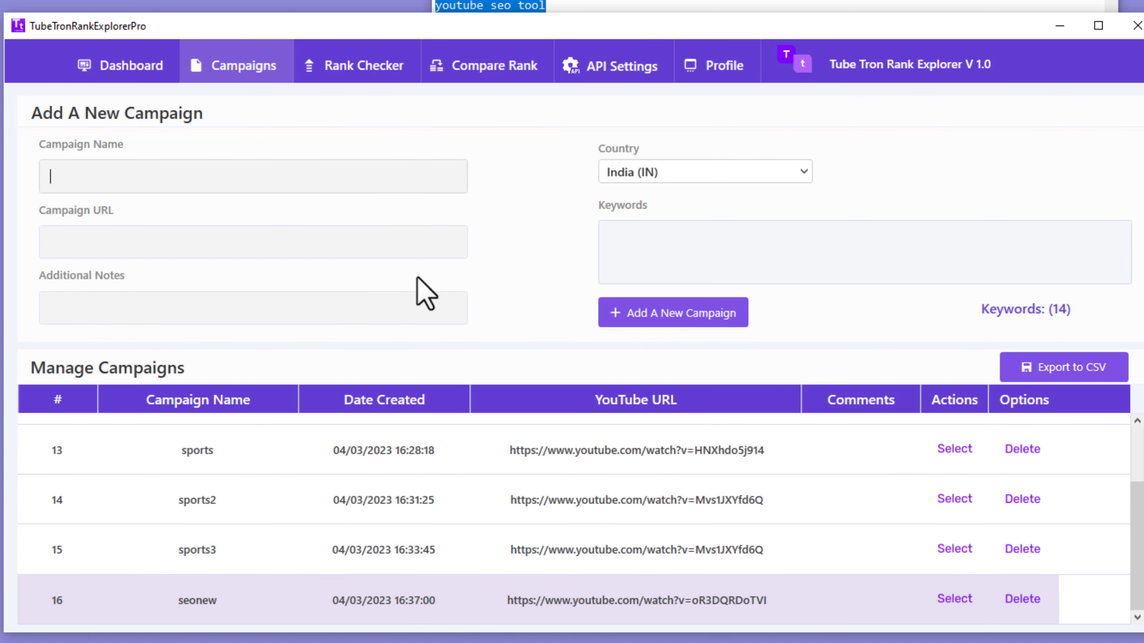
{"action": "left_click", "coordinate": [955, 599]}
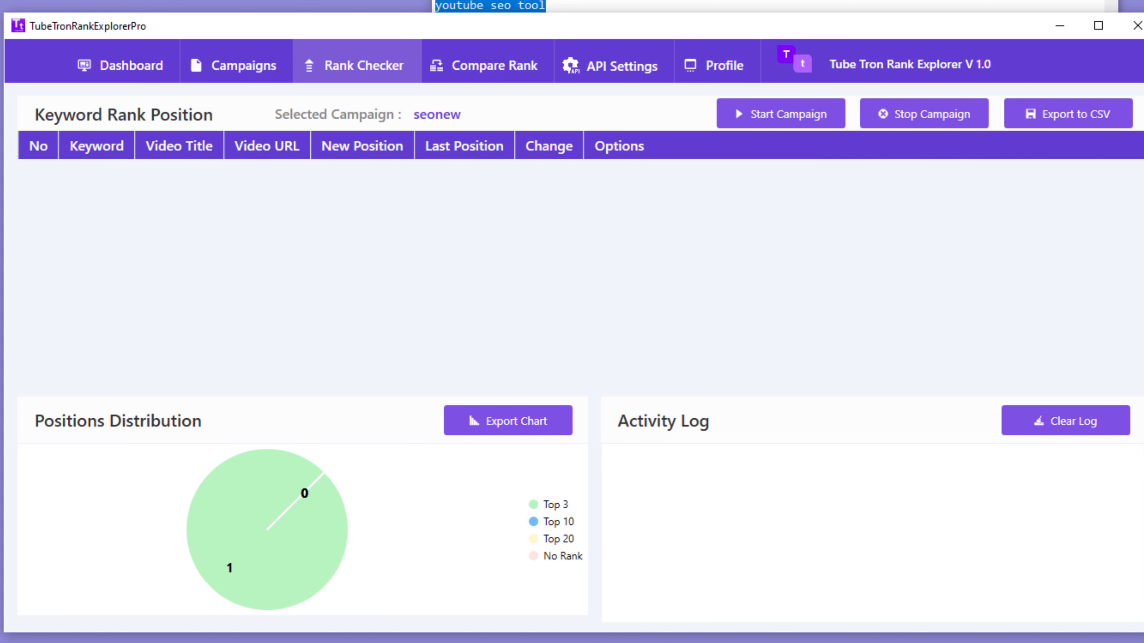
{"action": "left_click", "coordinate": [556, 2]}
{"action": "left_click", "coordinate": [563, 37]}
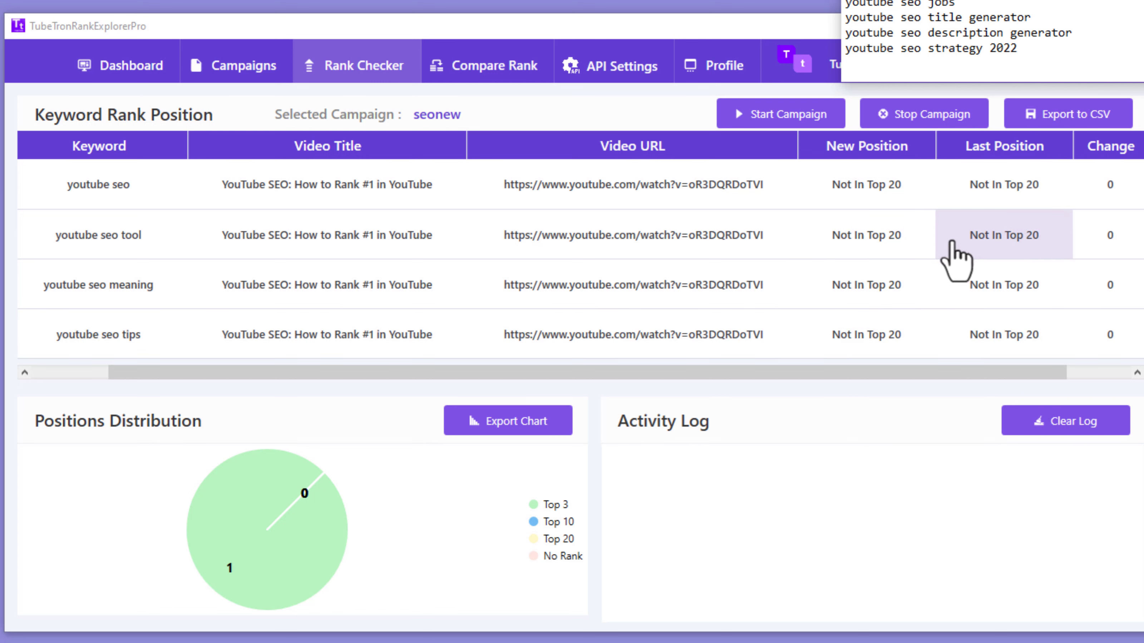
Step: Review all seonew keyword ranks ('youtube seo best practices' at 20, the rest outside the top 20), then return to Campaigns
{"action": "left_click_drag", "start_coordinate": [856, 372], "coordinate": [924, 373]}
{"action": "scroll", "coordinate": [778, 334], "scroll_direction": "down", "scroll_amount": 3}
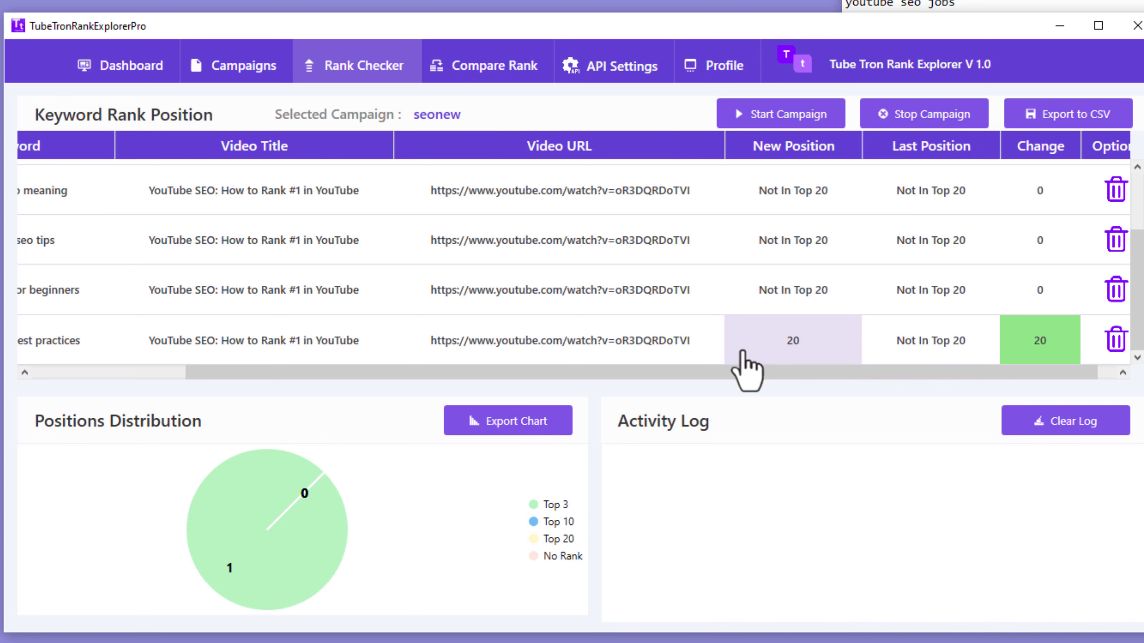
{"action": "left_click_drag", "start_coordinate": [456, 376], "coordinate": [406, 373]}
{"action": "scroll", "coordinate": [582, 230], "scroll_direction": "down", "scroll_amount": 3}
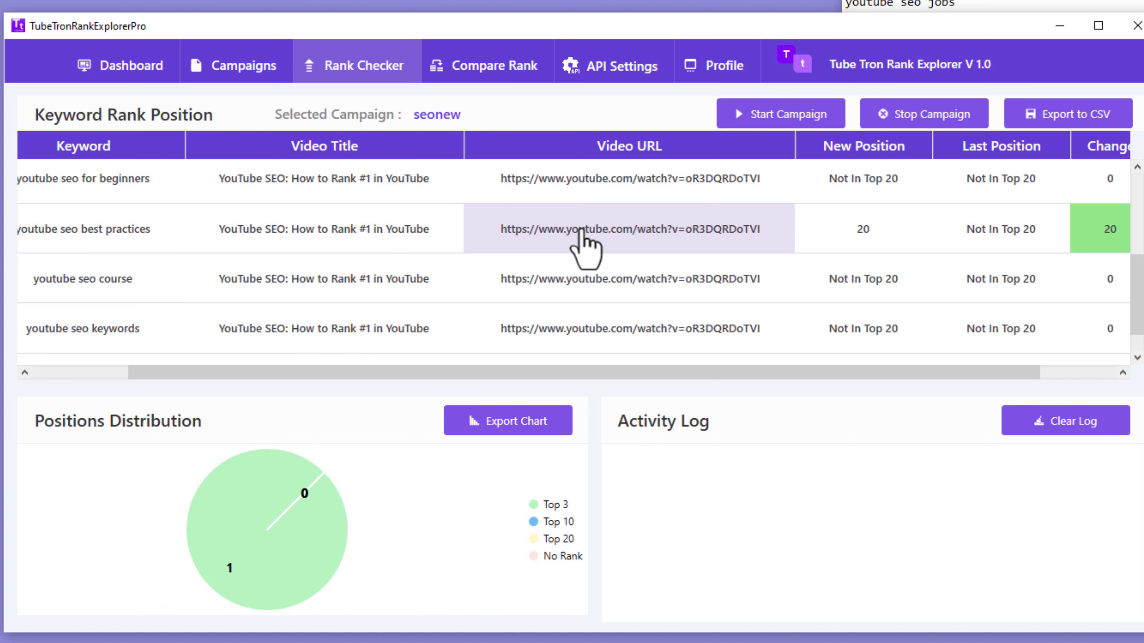
{"action": "scroll", "coordinate": [677, 253], "scroll_direction": "down", "scroll_amount": 1}
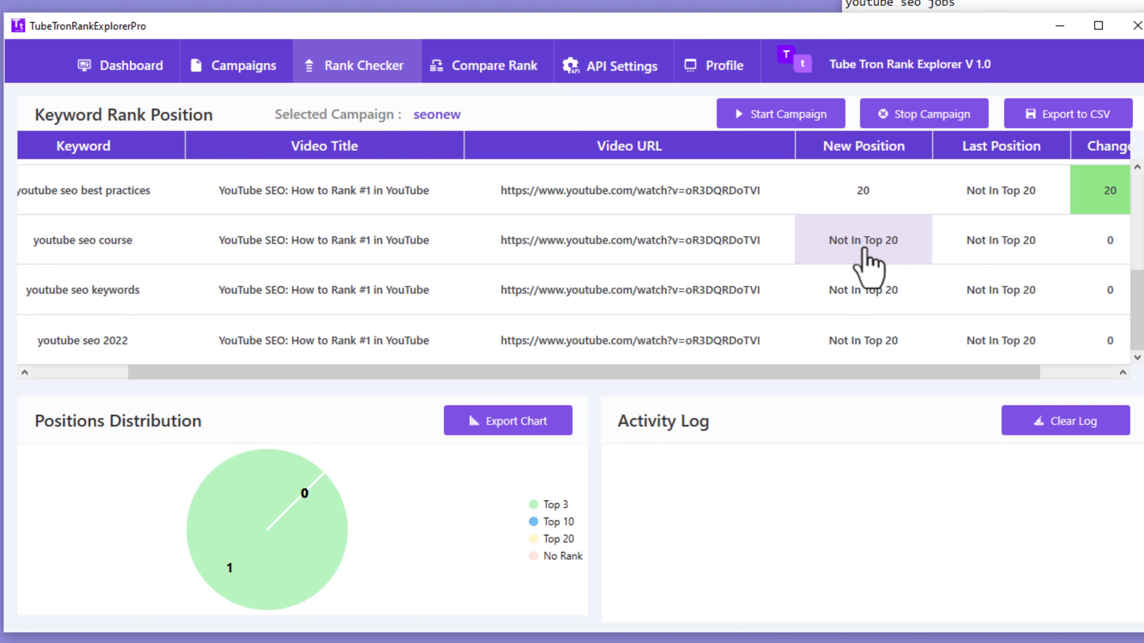
{"action": "scroll", "coordinate": [869, 266], "scroll_direction": "down", "scroll_amount": 1}
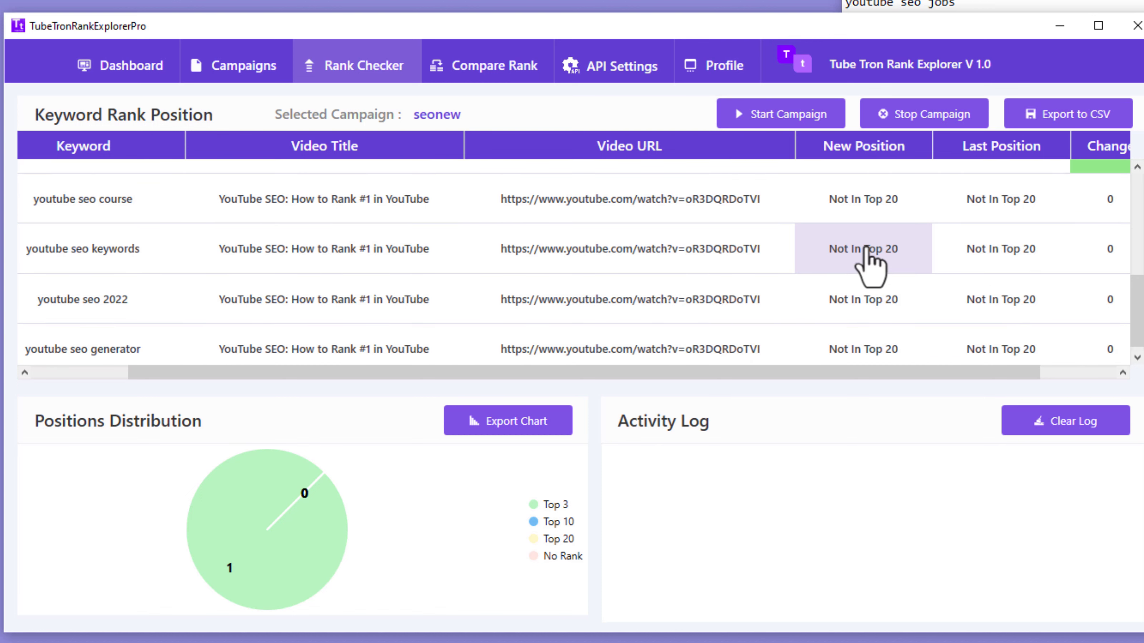
{"action": "scroll", "coordinate": [869, 267], "scroll_direction": "down", "scroll_amount": 1}
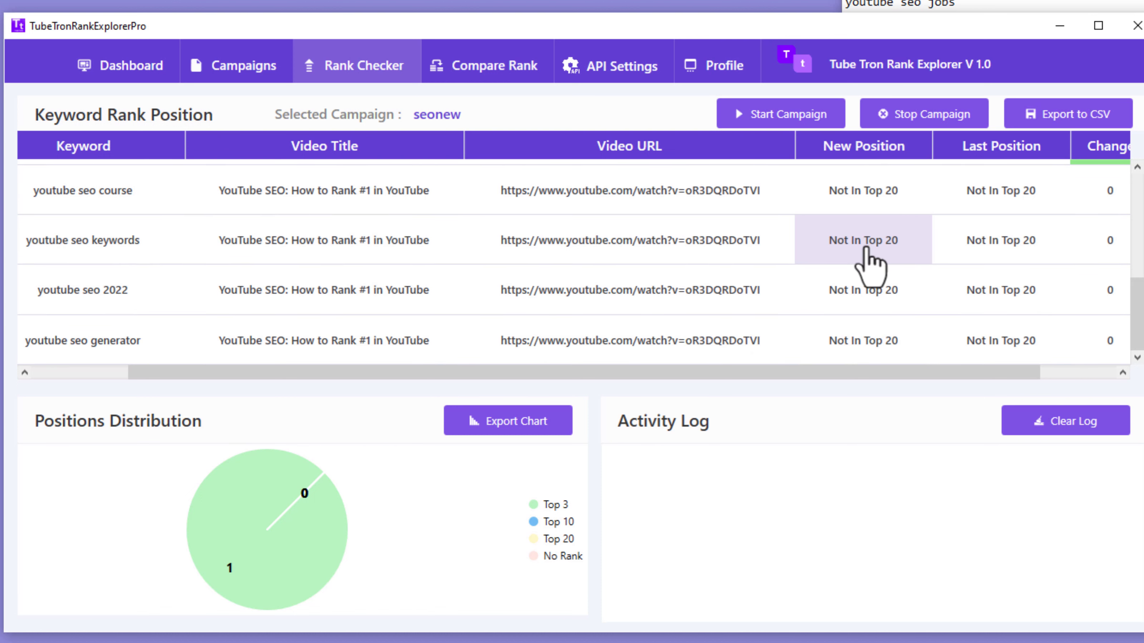
{"action": "scroll", "coordinate": [856, 280], "scroll_direction": "down", "scroll_amount": 1}
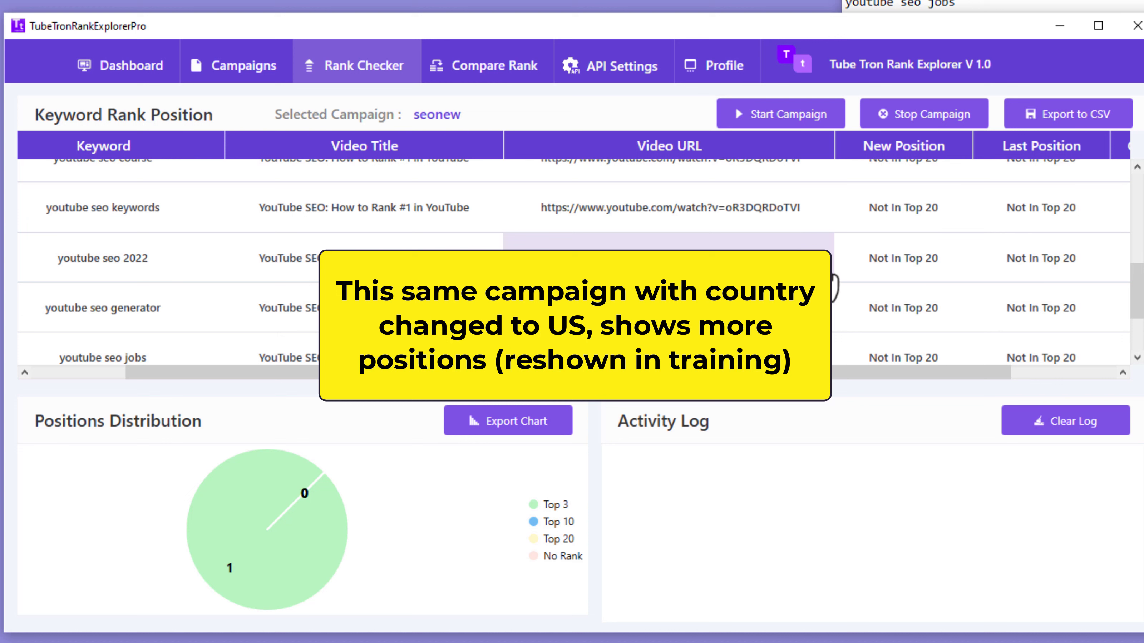
{"action": "scroll", "coordinate": [844, 230], "scroll_direction": "down", "scroll_amount": 2}
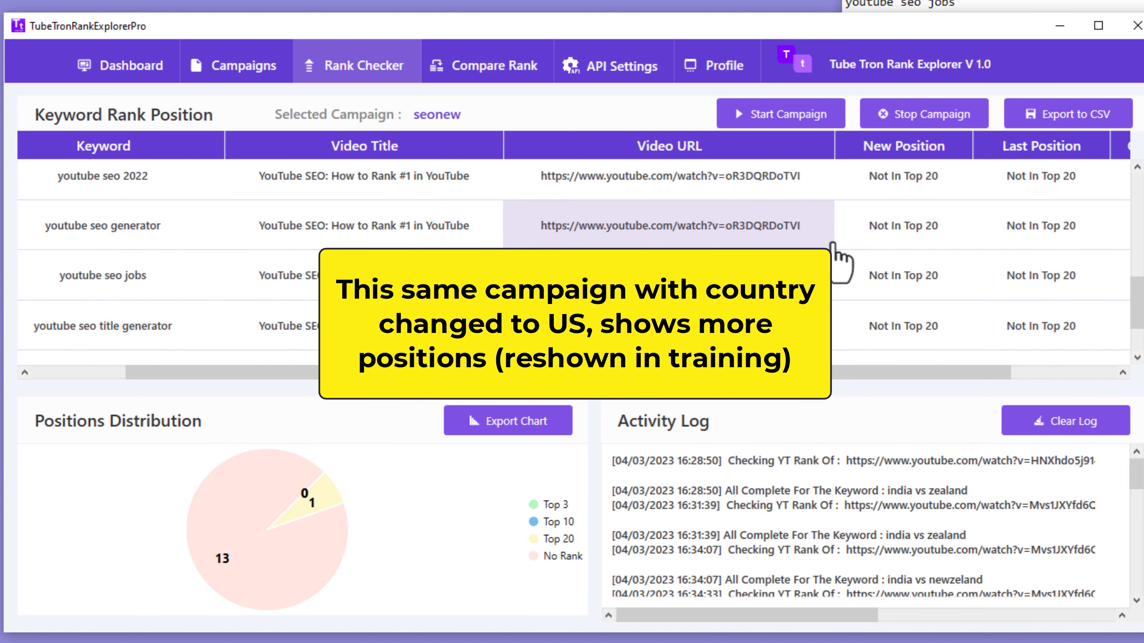
{"action": "scroll", "coordinate": [783, 324], "scroll_direction": "down", "scroll_amount": 1}
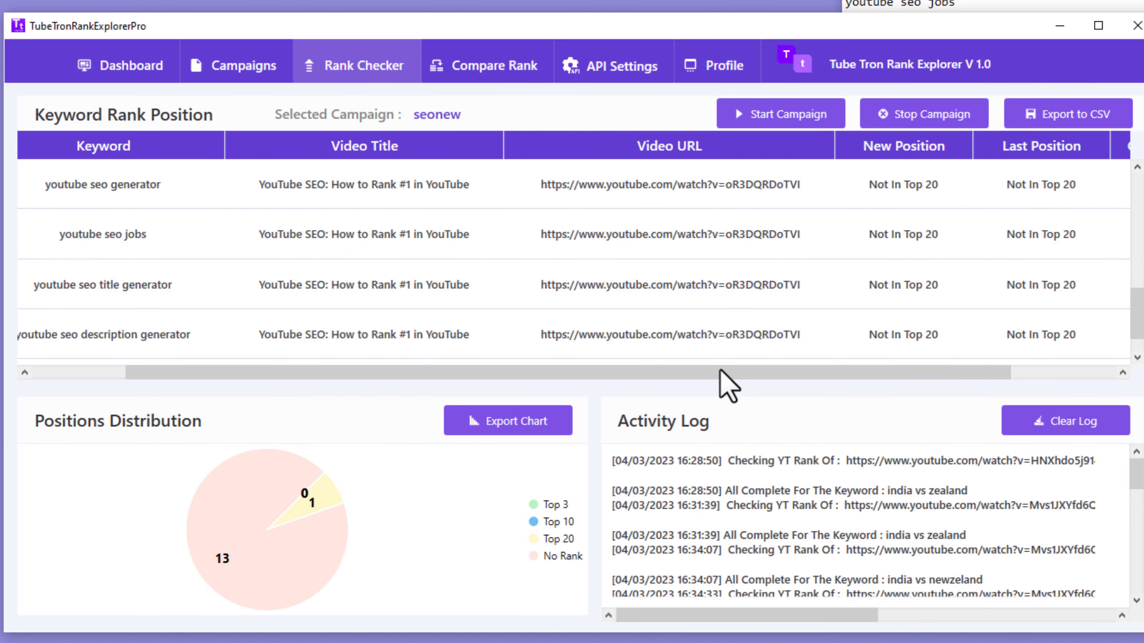
{"action": "mouse_move", "coordinate": [249, 548]}
{"action": "left_click", "coordinate": [244, 66]}
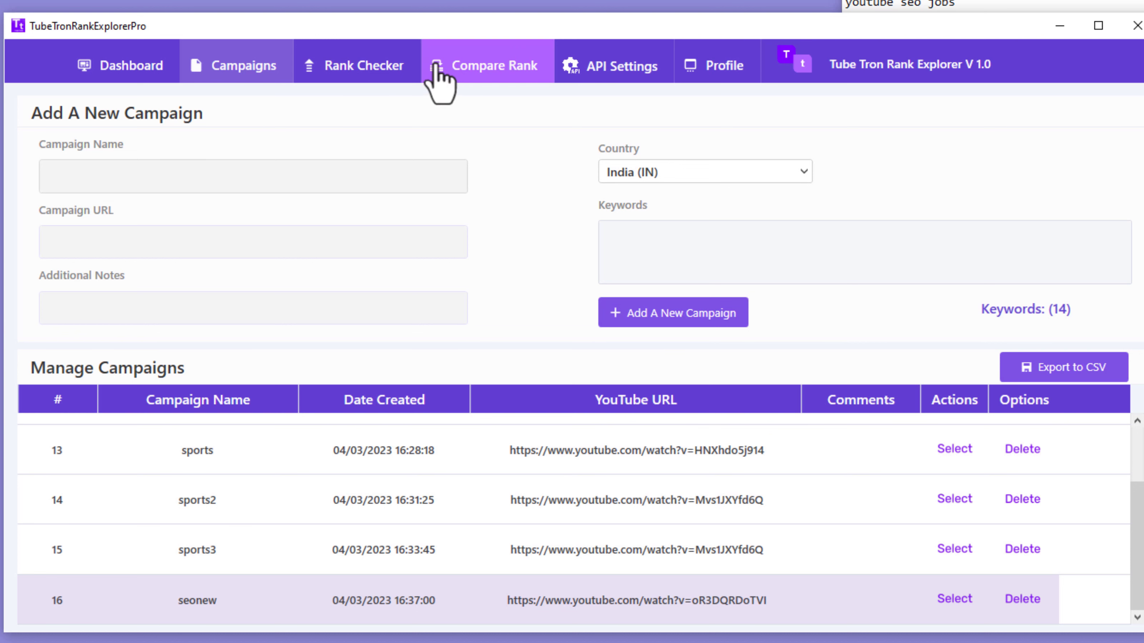
Step: Check the dashboard, then delete the seonew campaign and confirm deleting the sports campaign
{"action": "left_click", "coordinate": [148, 77]}
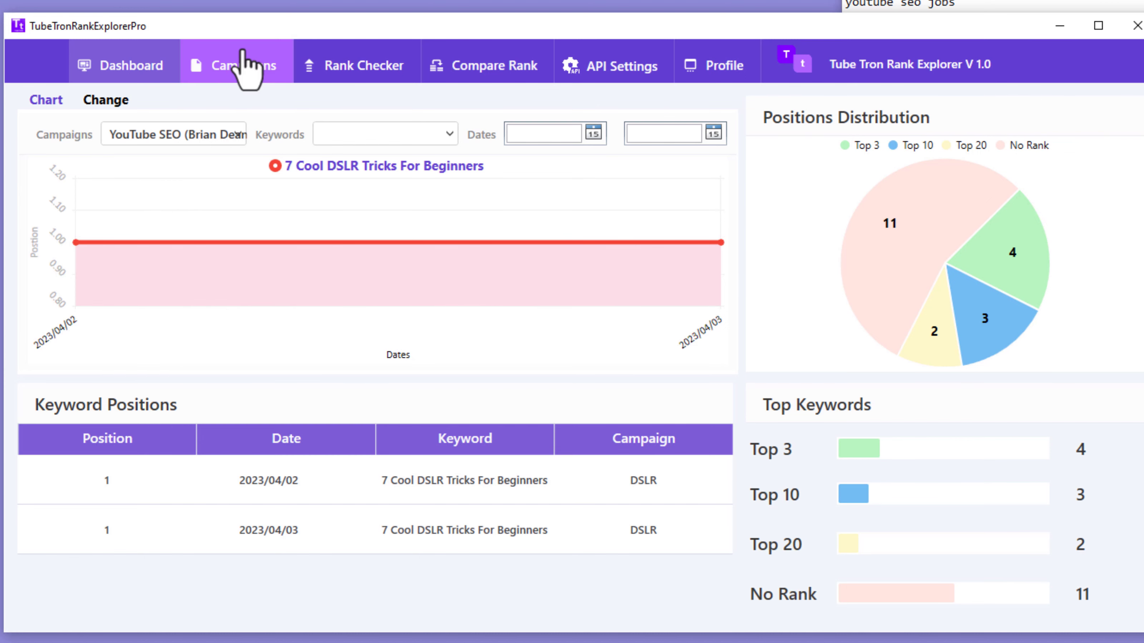
{"action": "left_click", "coordinate": [243, 68]}
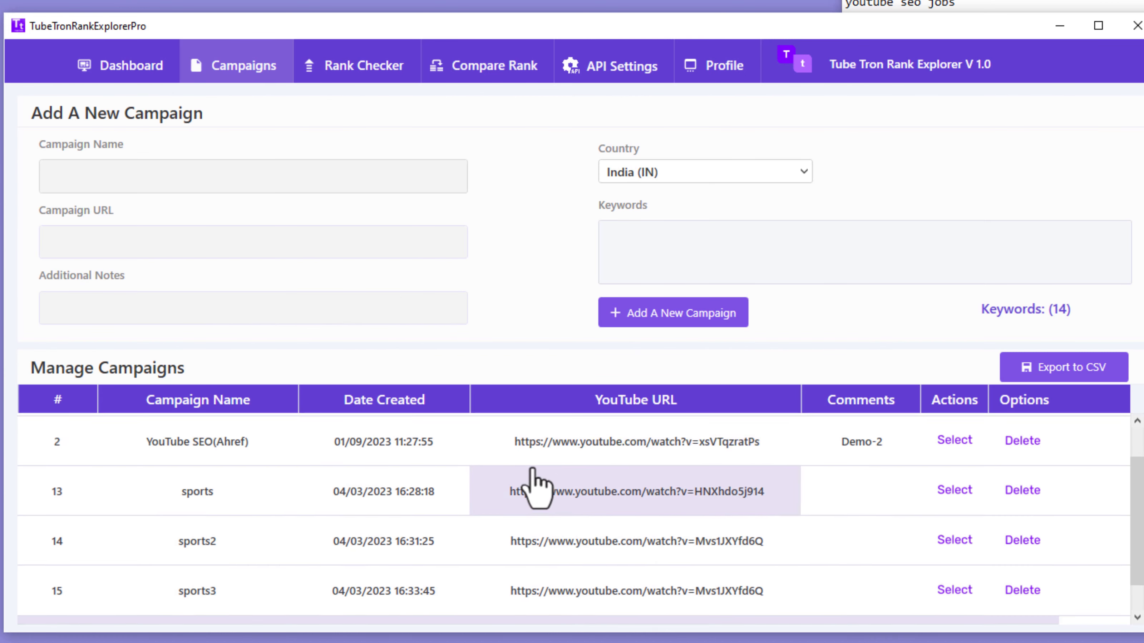
{"action": "scroll", "coordinate": [535, 485], "scroll_direction": "up", "scroll_amount": 2}
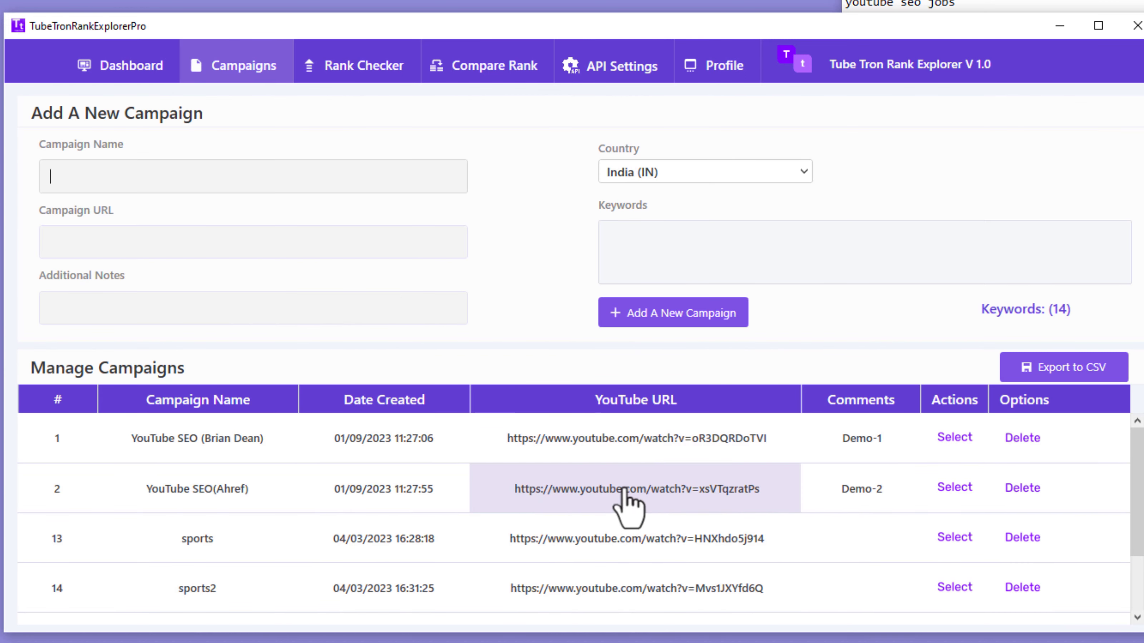
{"action": "scroll", "coordinate": [649, 500], "scroll_direction": "down", "scroll_amount": 2}
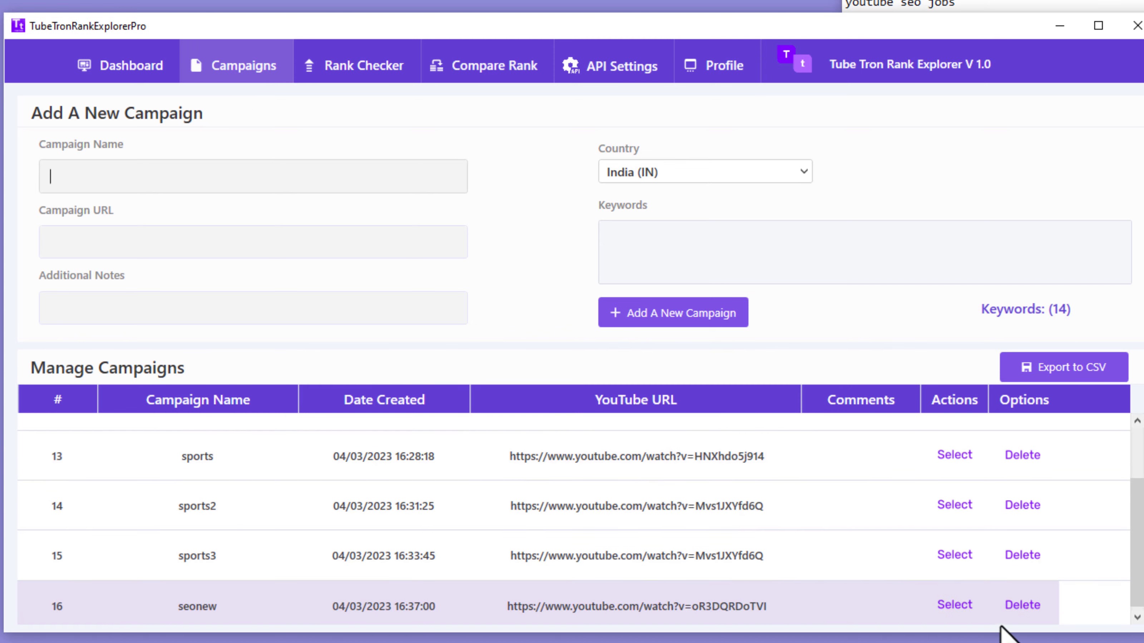
{"action": "left_click", "coordinate": [1020, 605]}
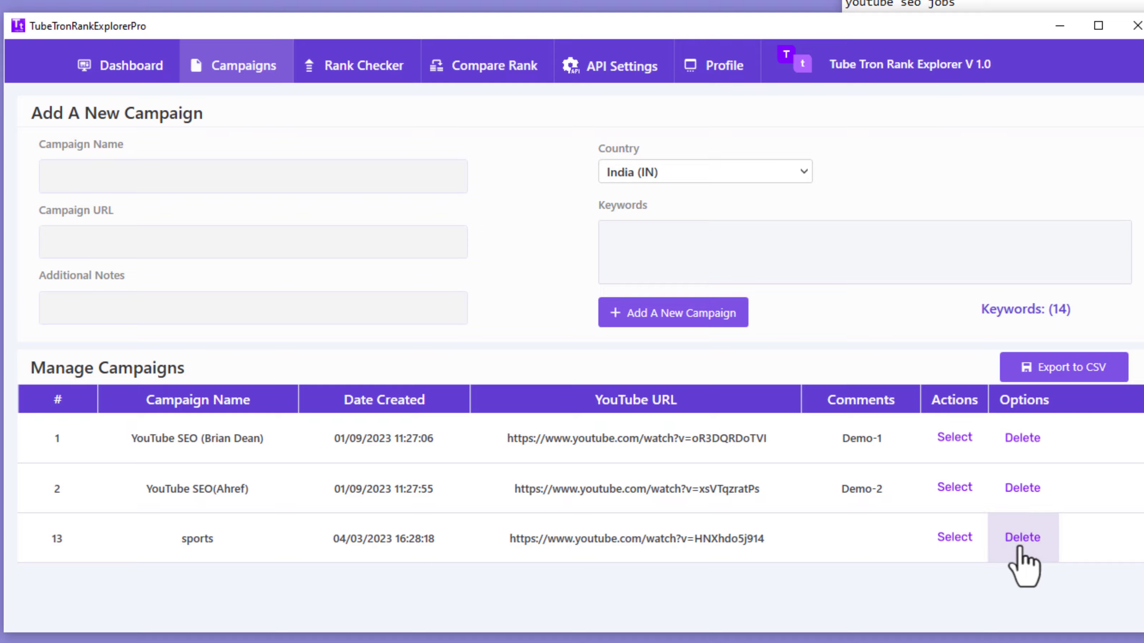
{"action": "left_click", "coordinate": [1019, 544]}
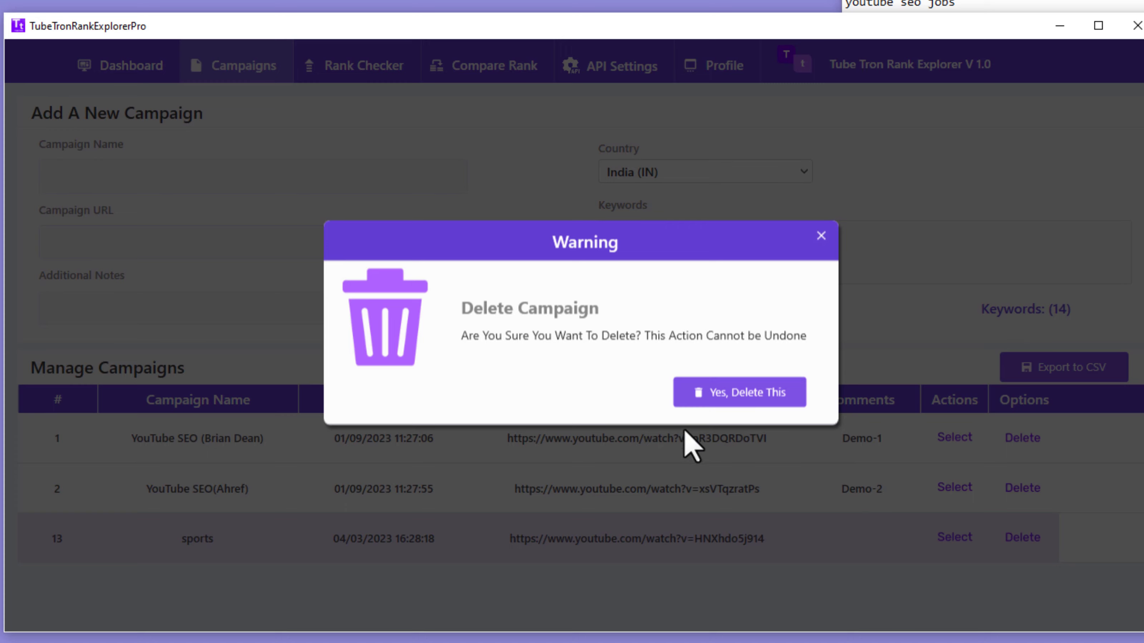
{"action": "left_click", "coordinate": [711, 400]}
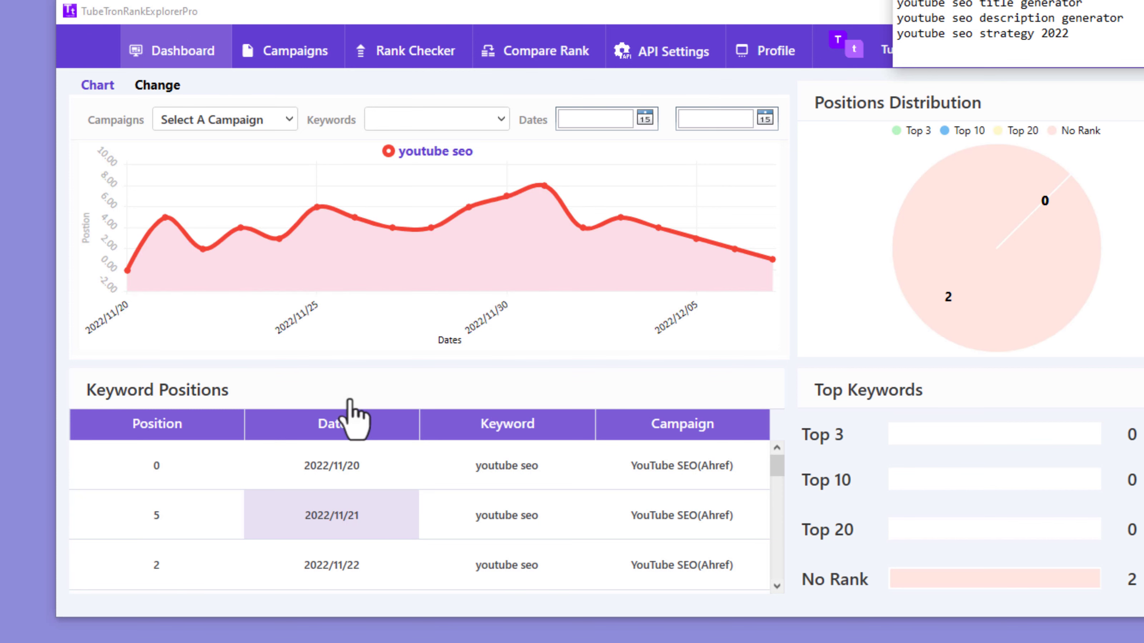
{"action": "left_click_drag", "start_coordinate": [490, 12], "coordinate": [431, 27]}
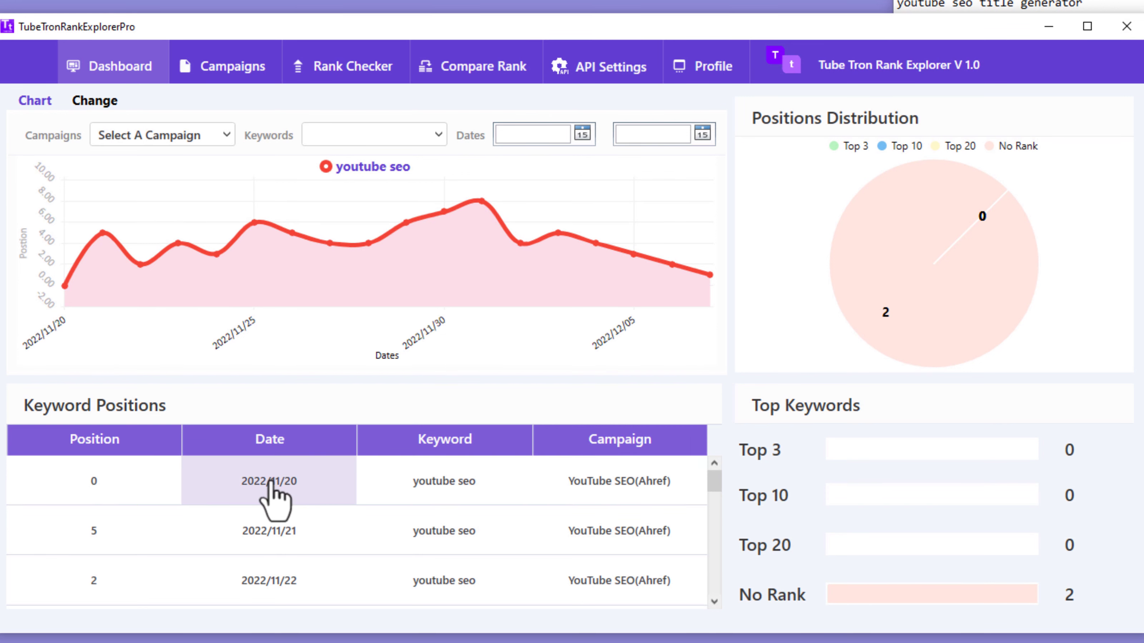
{"action": "scroll", "coordinate": [416, 586], "scroll_direction": "down", "scroll_amount": 5}
{"action": "scroll", "coordinate": [409, 568], "scroll_direction": "up", "scroll_amount": 3}
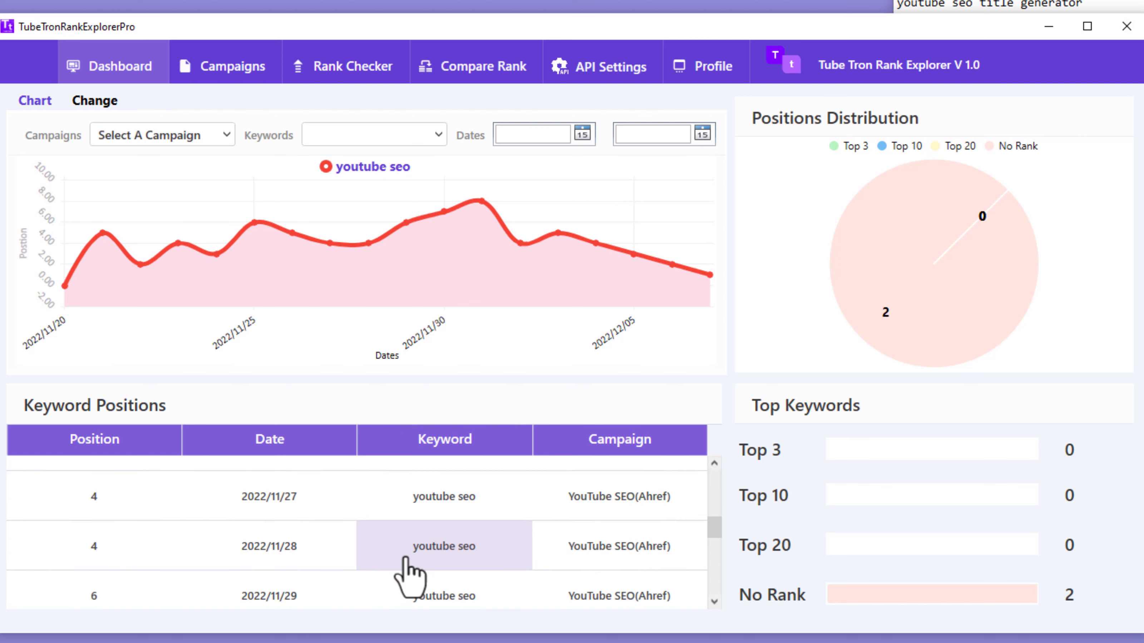
{"action": "scroll", "coordinate": [297, 502], "scroll_direction": "up", "scroll_amount": 5}
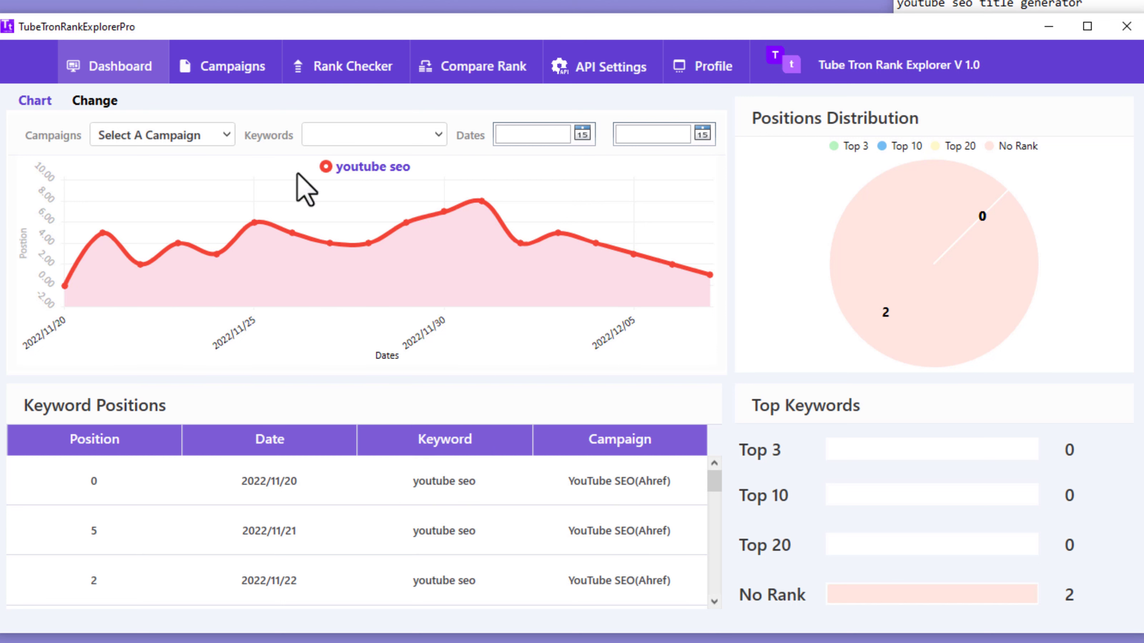
Step: Look over the campaign list and Keyword Positions table, then switch to Compare Rank
{"action": "left_click", "coordinate": [227, 135]}
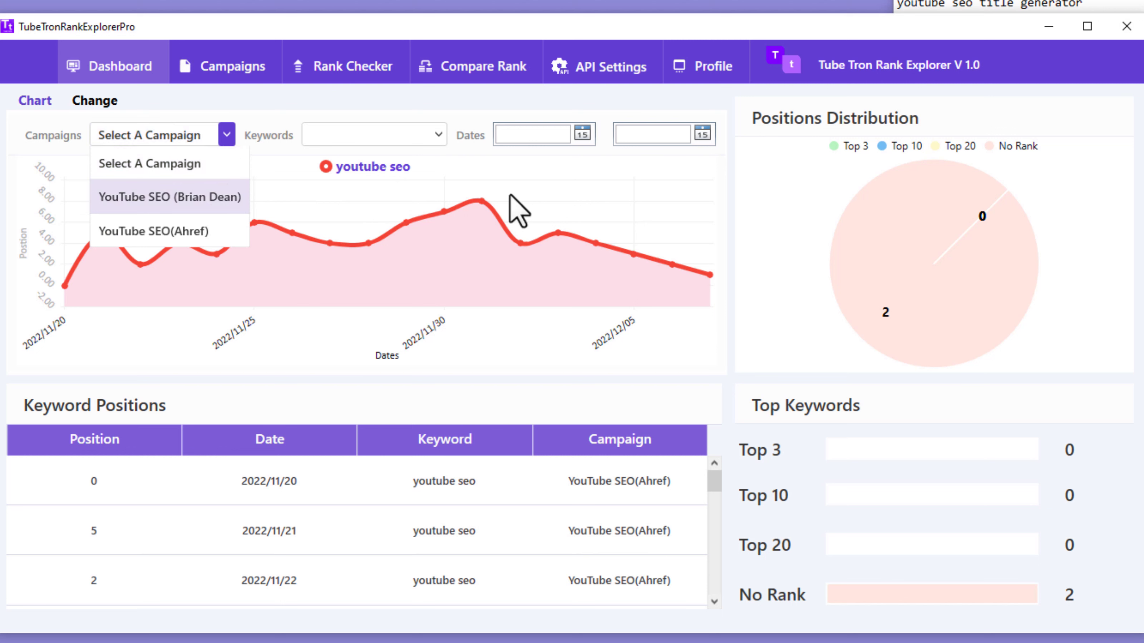
{"action": "left_click", "coordinate": [391, 144]}
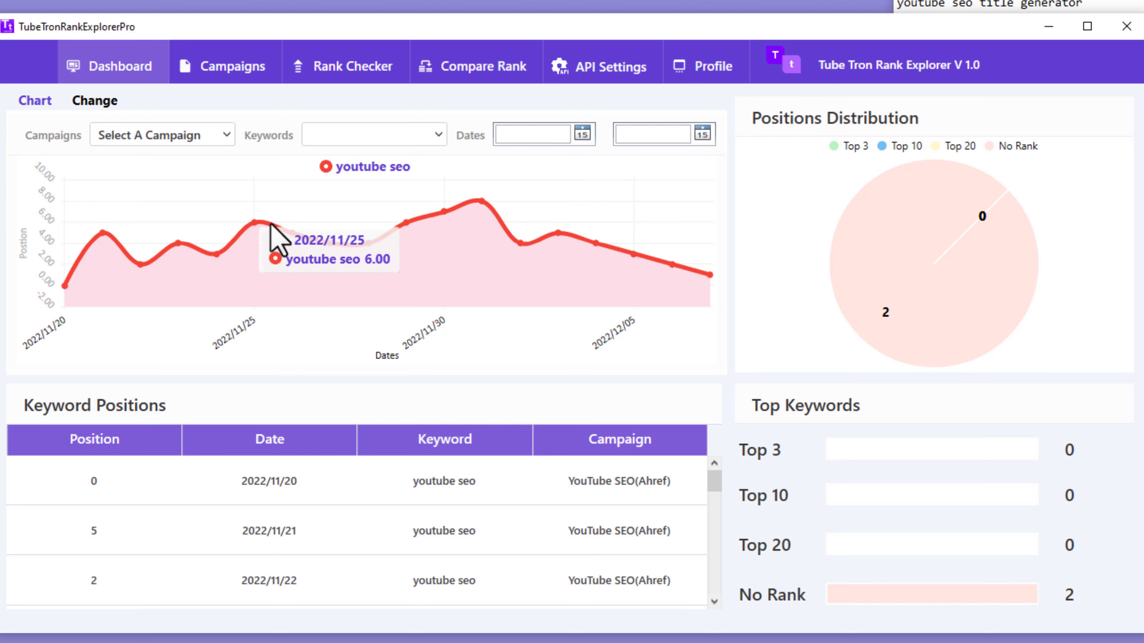
{"action": "scroll", "coordinate": [288, 550], "scroll_direction": "down", "scroll_amount": 7}
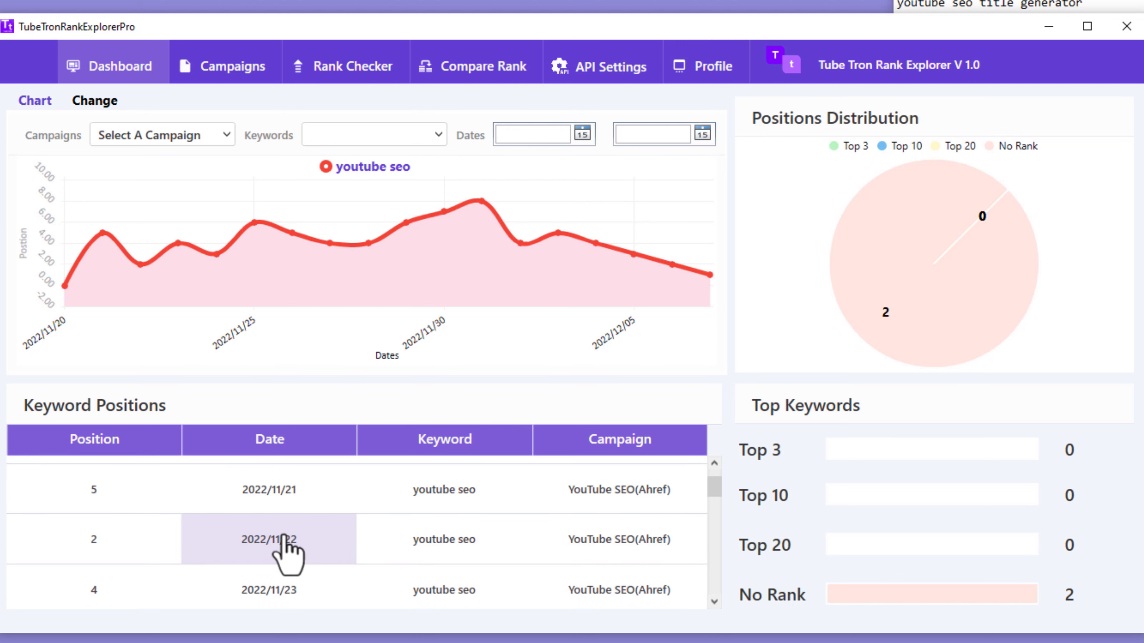
{"action": "scroll", "coordinate": [215, 560], "scroll_direction": "down", "scroll_amount": 8}
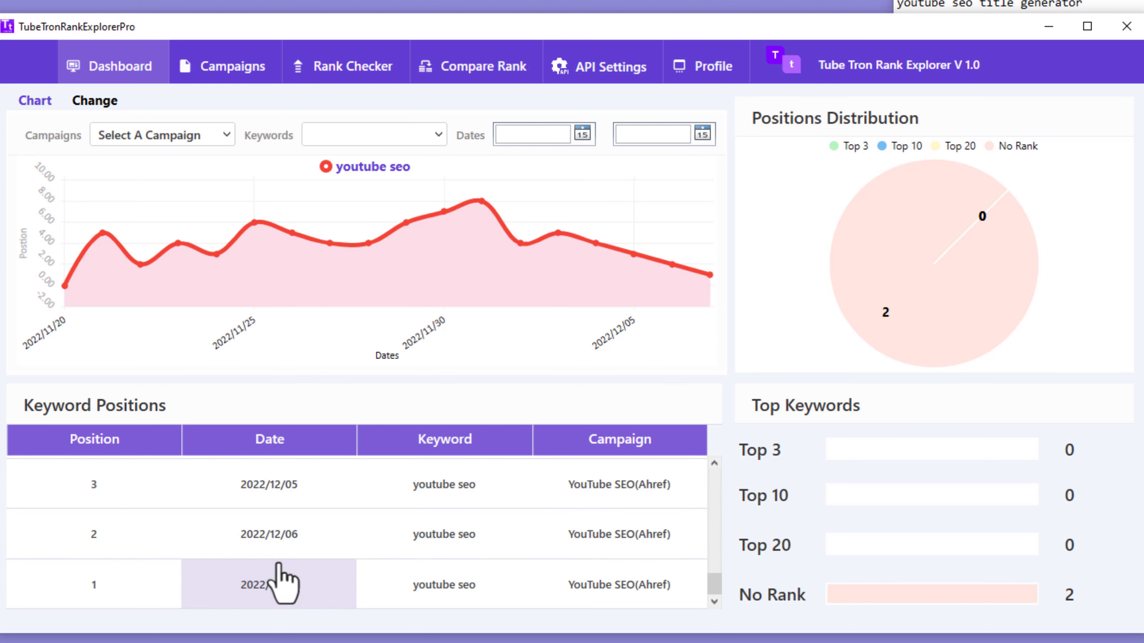
{"action": "left_click", "coordinate": [473, 66]}
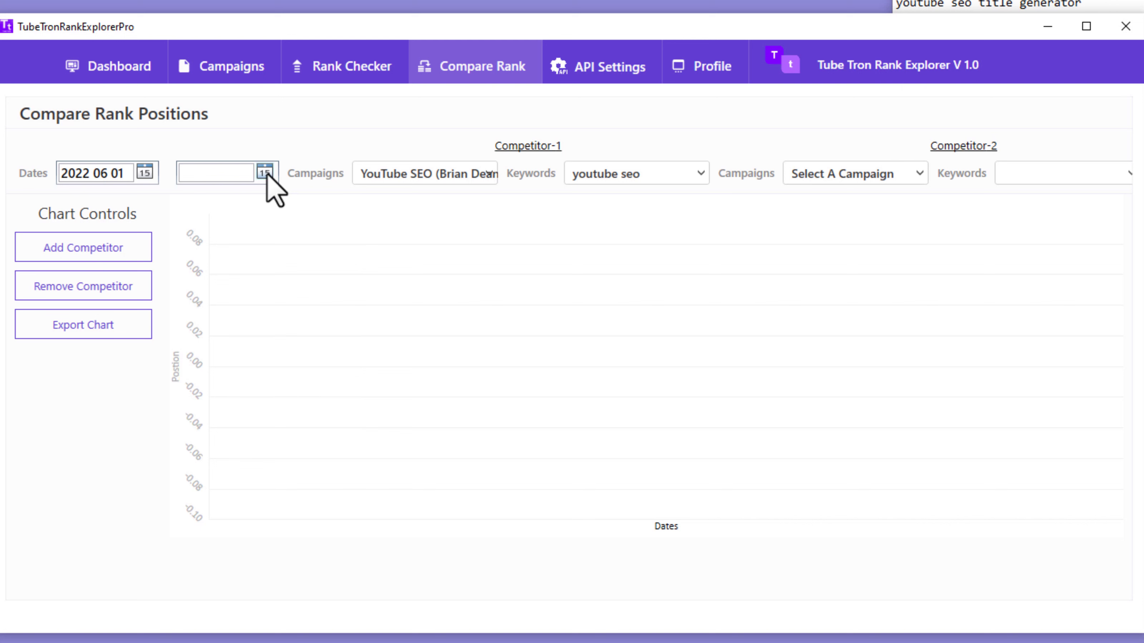
Step: Set the end date to 2023 04 03 and plot Competitor-1's first YouTube SEO campaign for 'youtube seo'
{"action": "left_click", "coordinate": [265, 172]}
{"action": "left_click", "coordinate": [254, 299]}
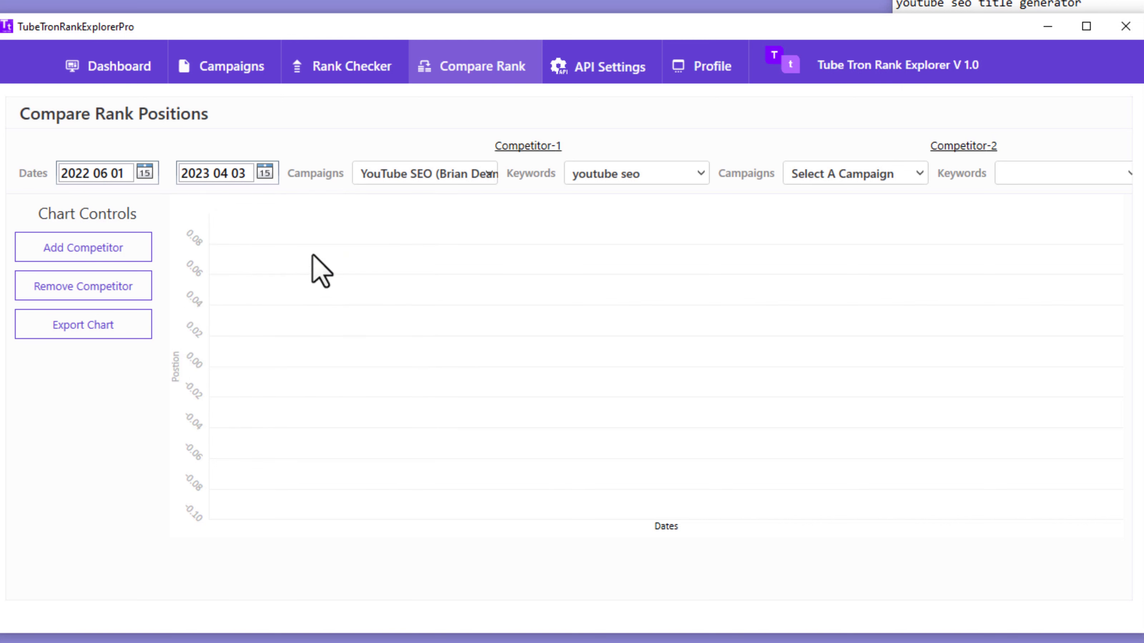
{"action": "left_click", "coordinate": [459, 178]}
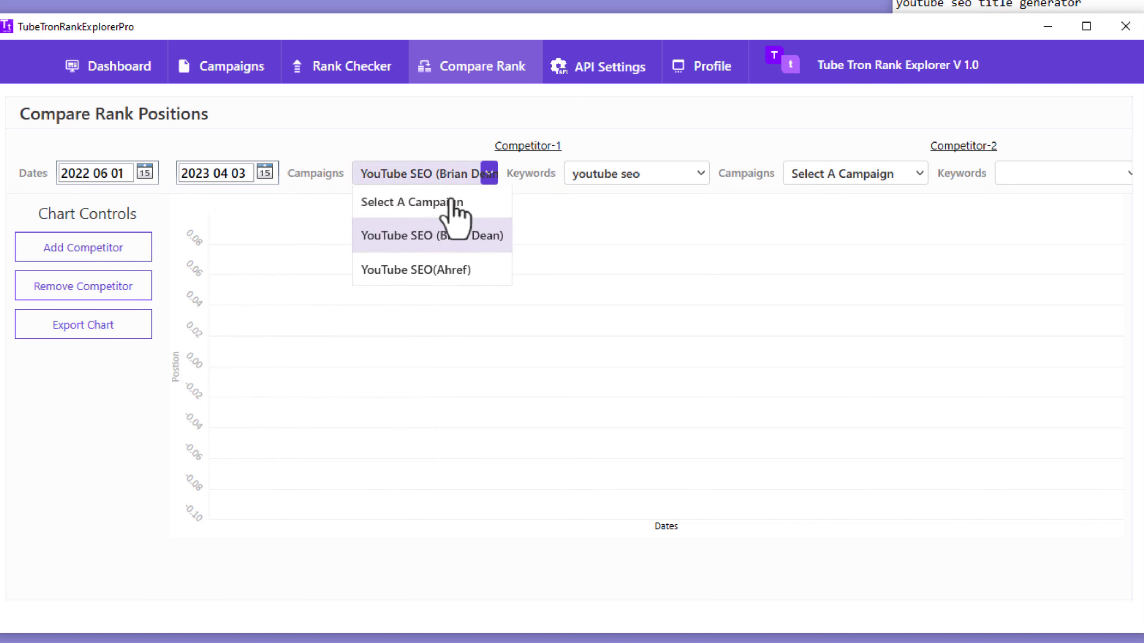
{"action": "left_click", "coordinate": [454, 235]}
{"action": "left_click", "coordinate": [607, 176]}
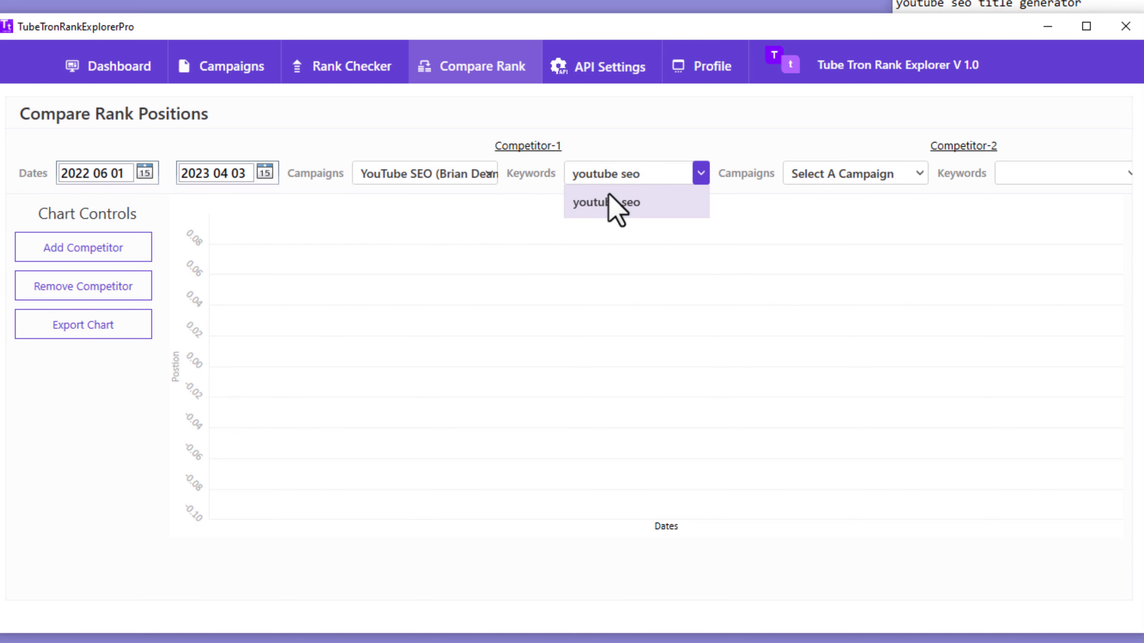
{"action": "left_click", "coordinate": [608, 201]}
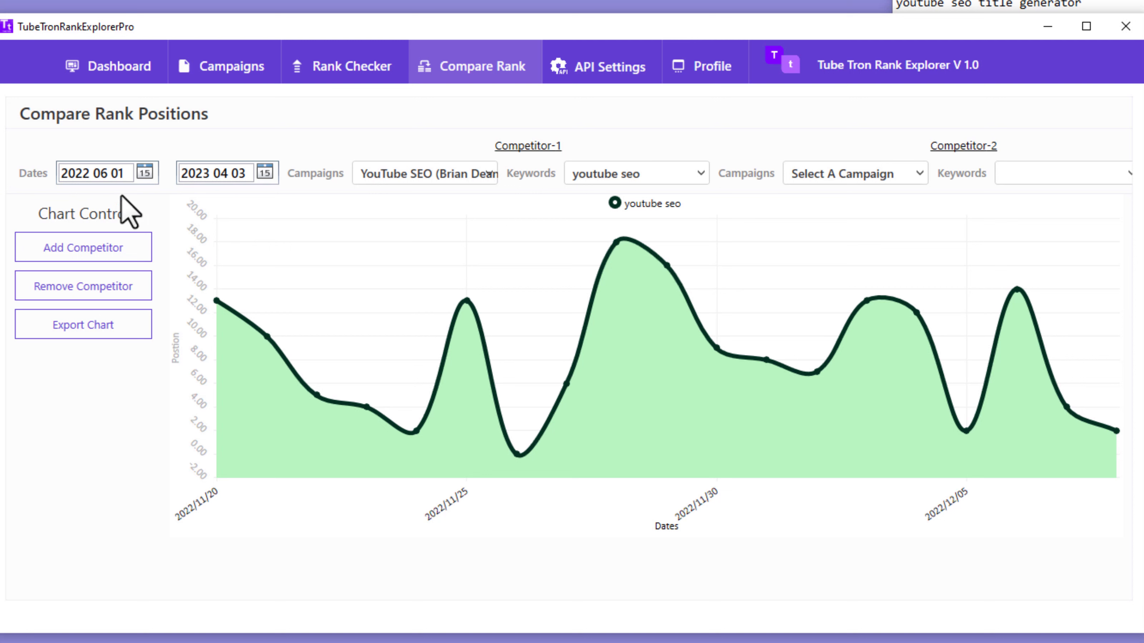
Step: Keep the 2022 06 01 start date and re-select 'youtube seo' as Competitor-1's keyword
{"action": "left_click", "coordinate": [142, 177]}
{"action": "left_click", "coordinate": [142, 178]}
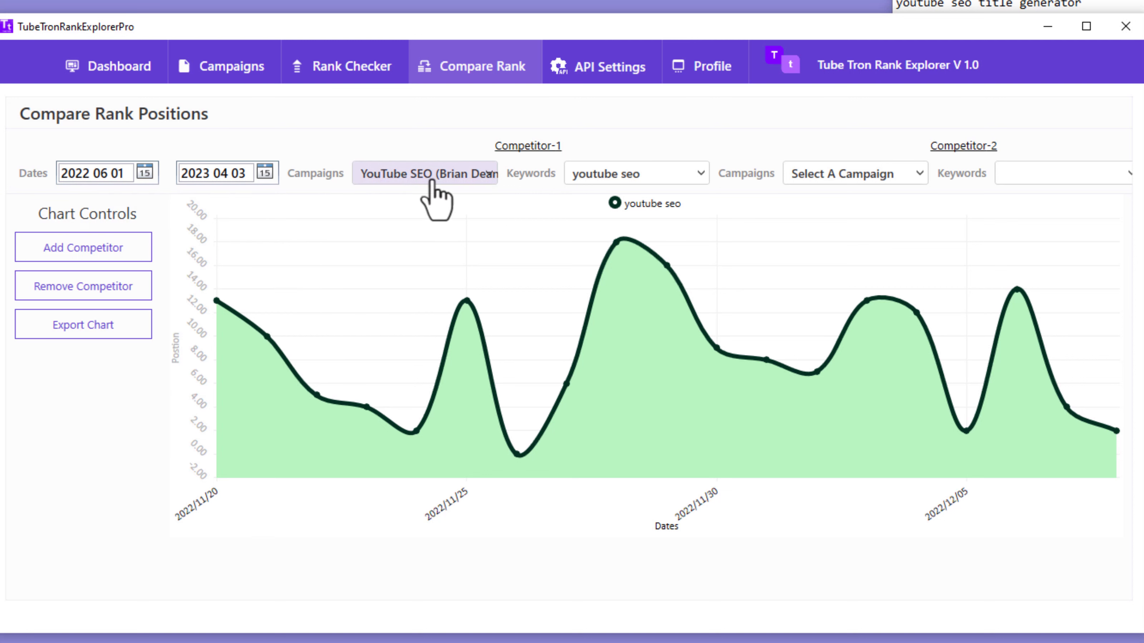
{"action": "left_click", "coordinate": [633, 174]}
{"action": "left_click", "coordinate": [619, 203]}
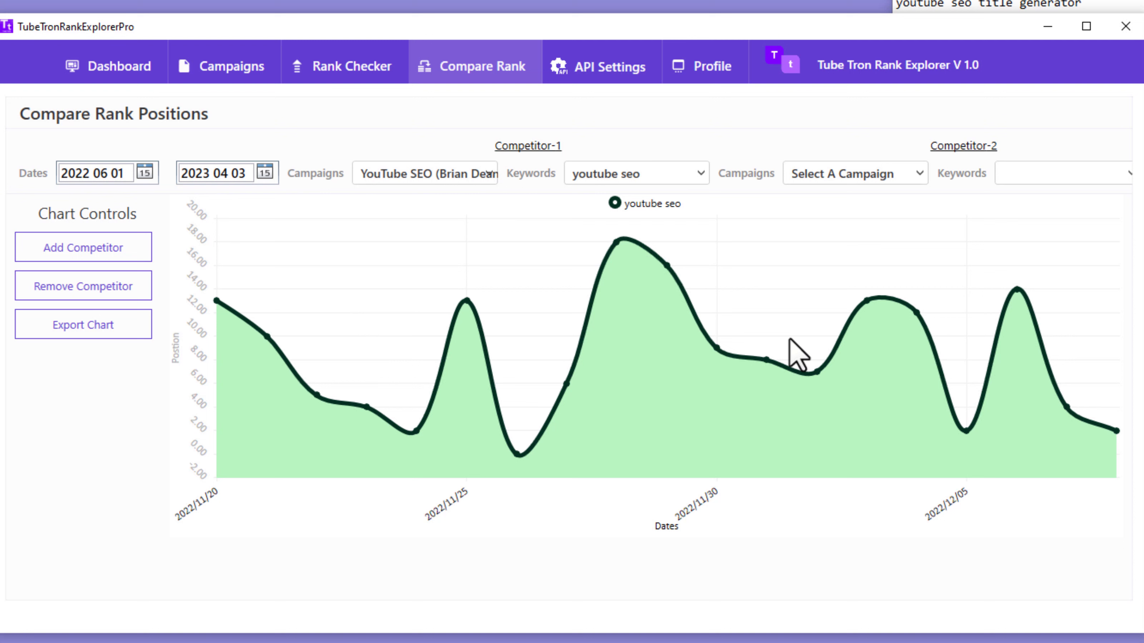
Step: Set Competitor-2 to the YouTube SEO(Ahref) campaign with keyword 'youtube seo'
{"action": "left_click", "coordinate": [833, 178]}
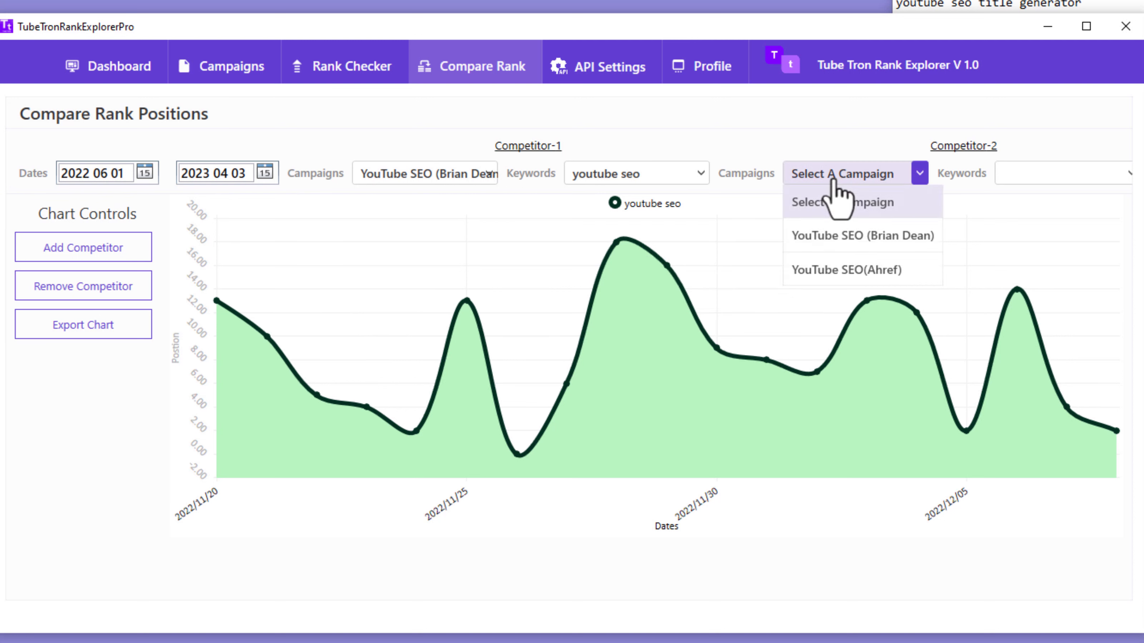
{"action": "left_click", "coordinate": [844, 270]}
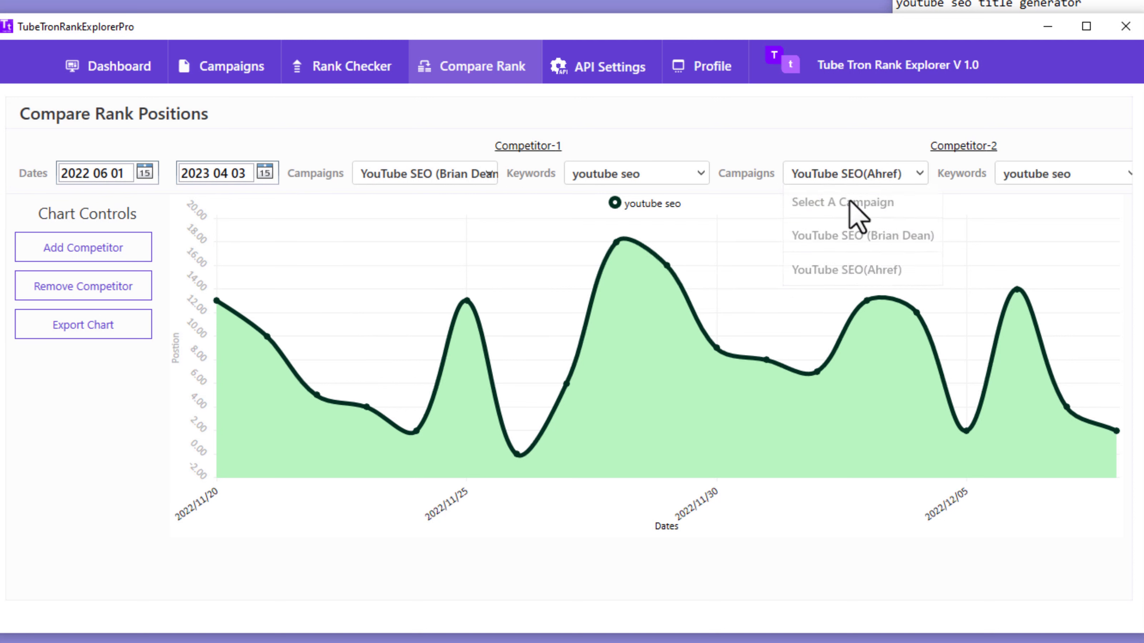
{"action": "left_click", "coordinate": [1019, 173]}
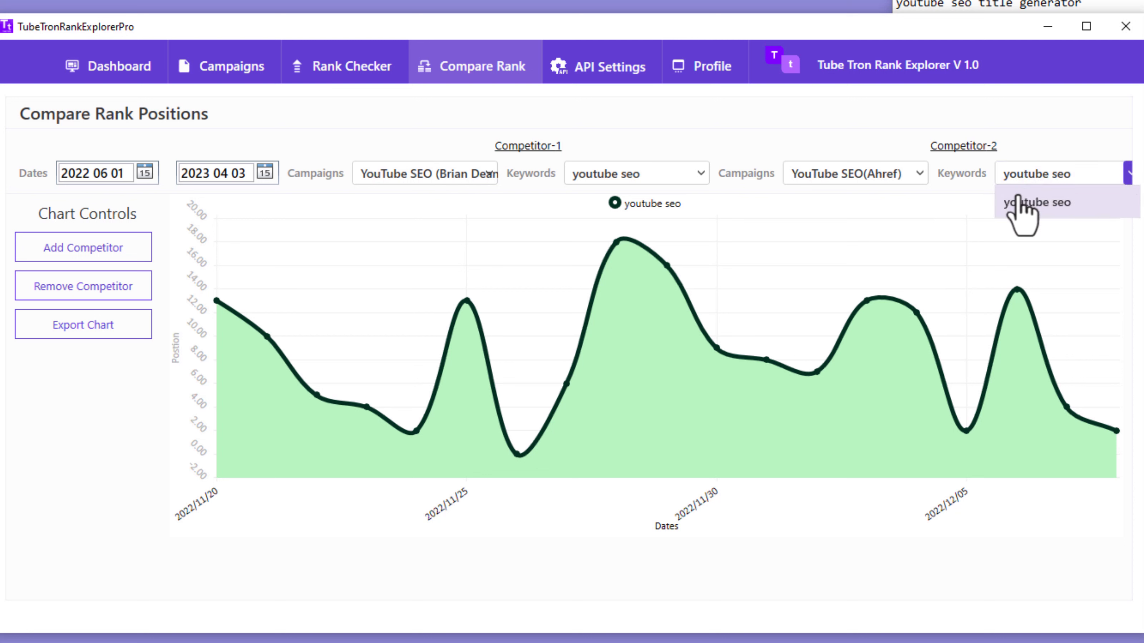
{"action": "left_click", "coordinate": [1025, 211]}
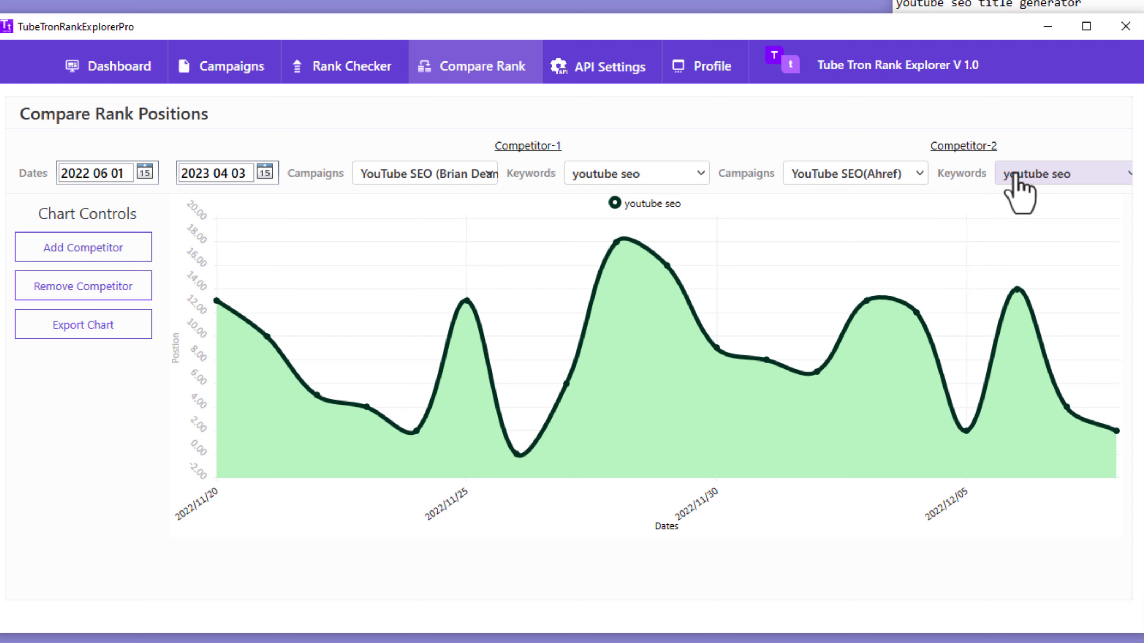
Step: Add Competitor-2 to overlay YouTube SEO(Ahref)'s 'youtube seo' positions and inspect the plotted data points
{"action": "left_click", "coordinate": [88, 255]}
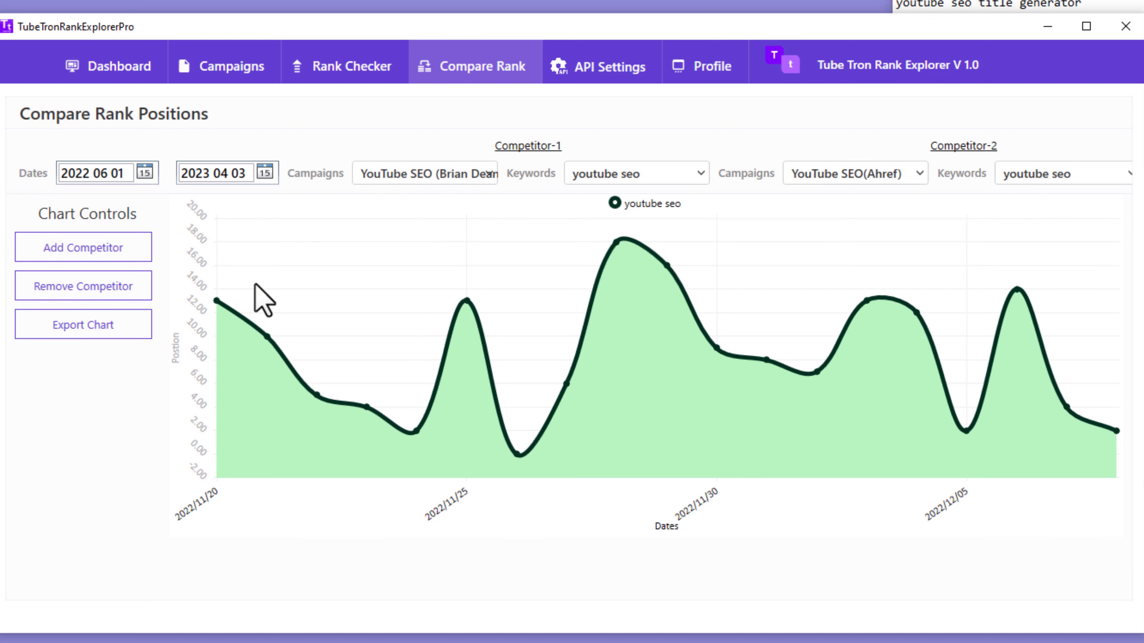
{"action": "mouse_move", "coordinate": [370, 415]}
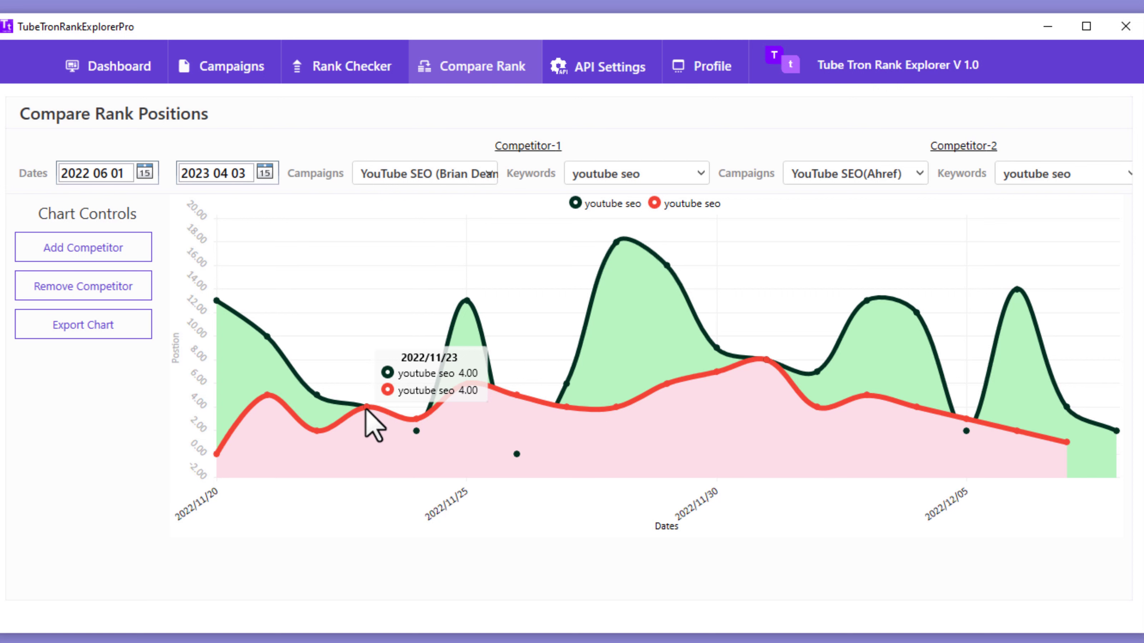
{"action": "mouse_move", "coordinate": [618, 248]}
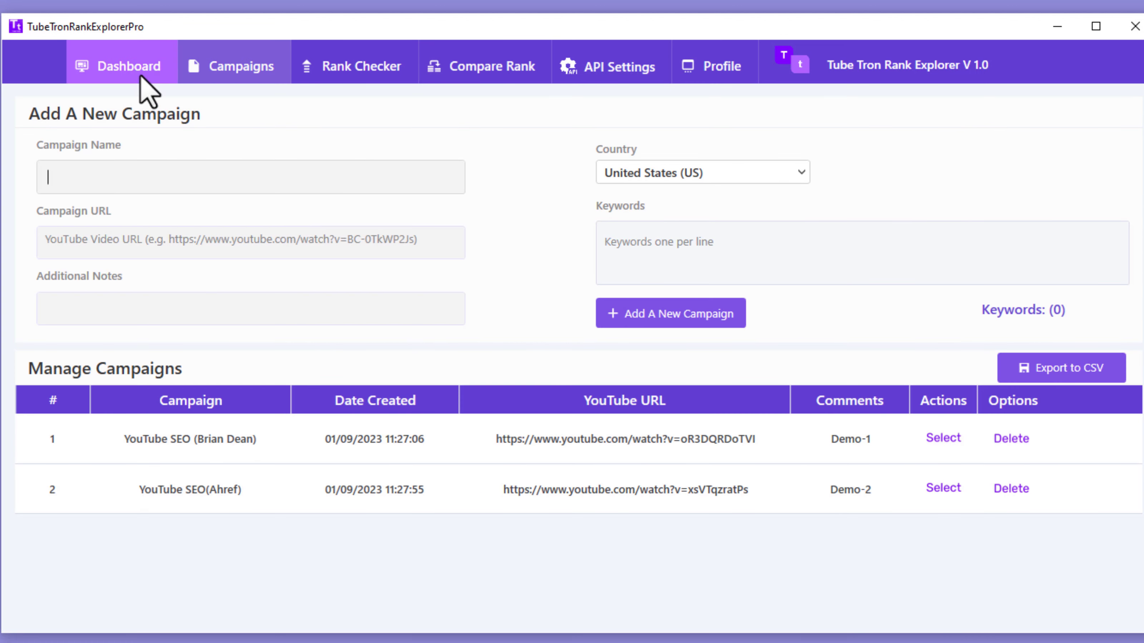
Step: Return to the Dashboard showing 'youtube seo' positions and YouTube SEO(Ahref) ranks
{"action": "left_click", "coordinate": [149, 92]}
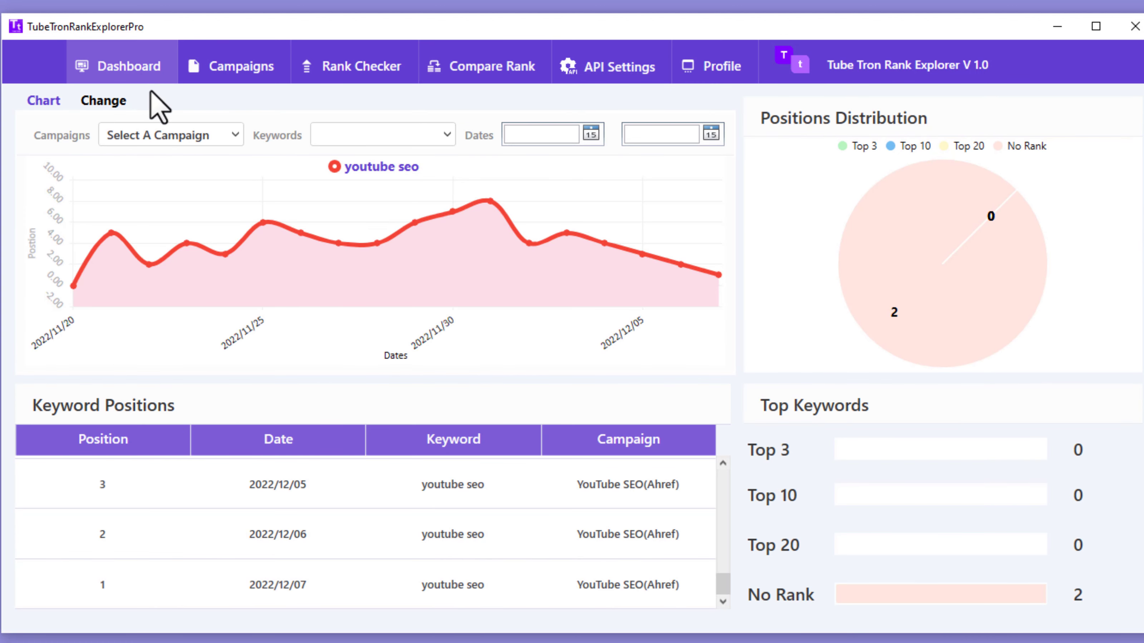